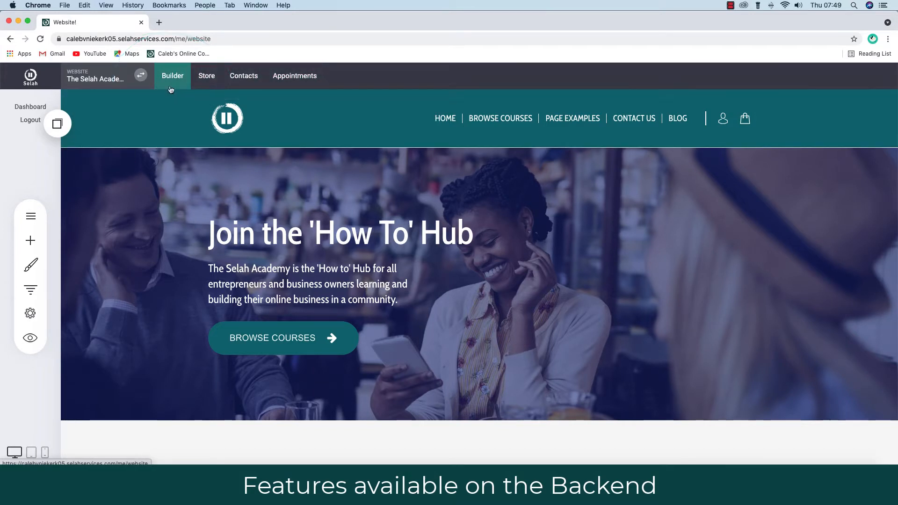
# Glance over the site's page list, then open a window for another Chrome profile.
pyautogui.click(28, 219)
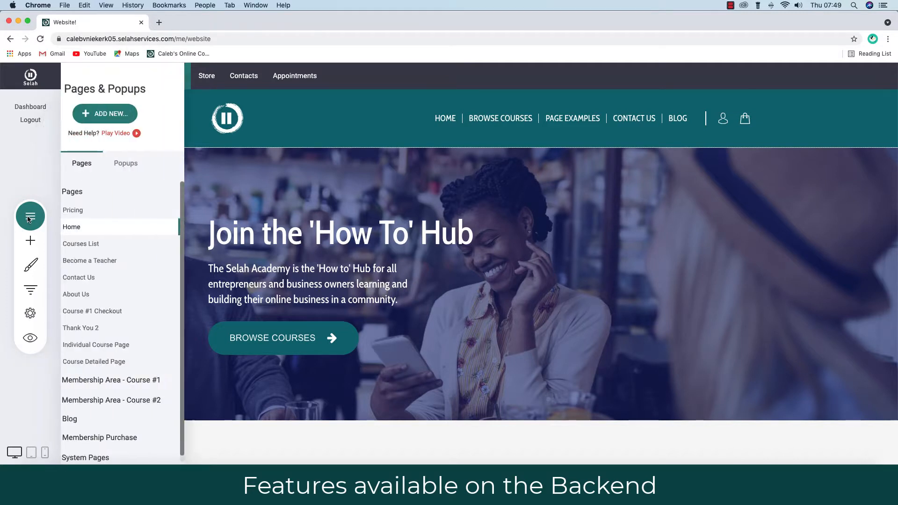
pyautogui.click(349, 280)
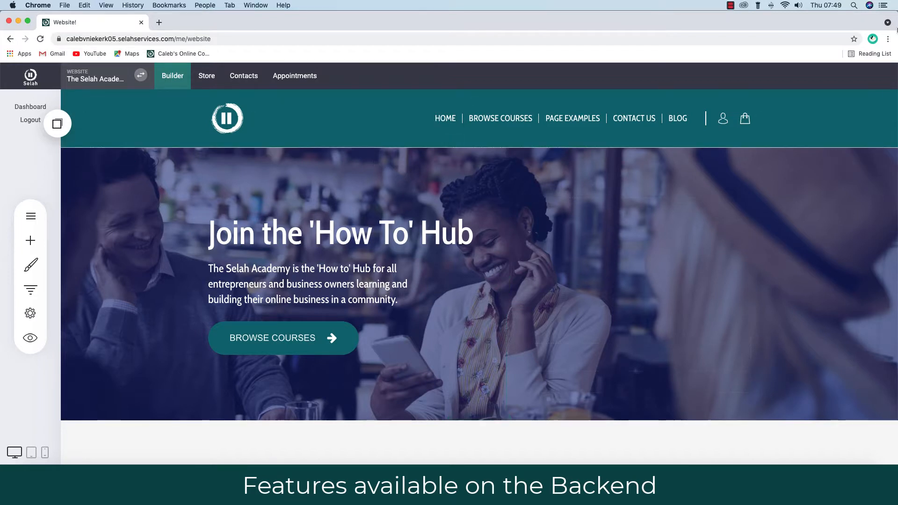
pyautogui.click(872, 39)
pyautogui.click(774, 232)
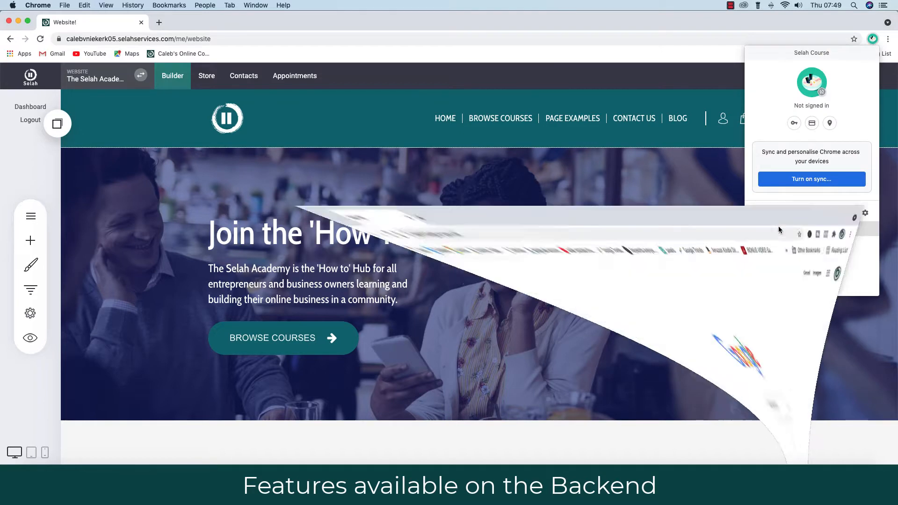
# Load the Selah site address in the new profile window.
pyautogui.click(111, 37)
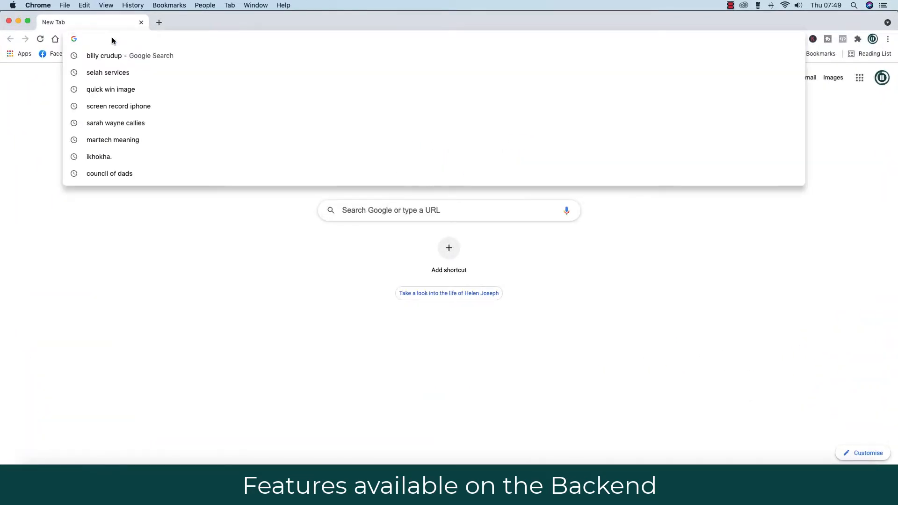
pyautogui.write('www.se')
pyautogui.press('Return')
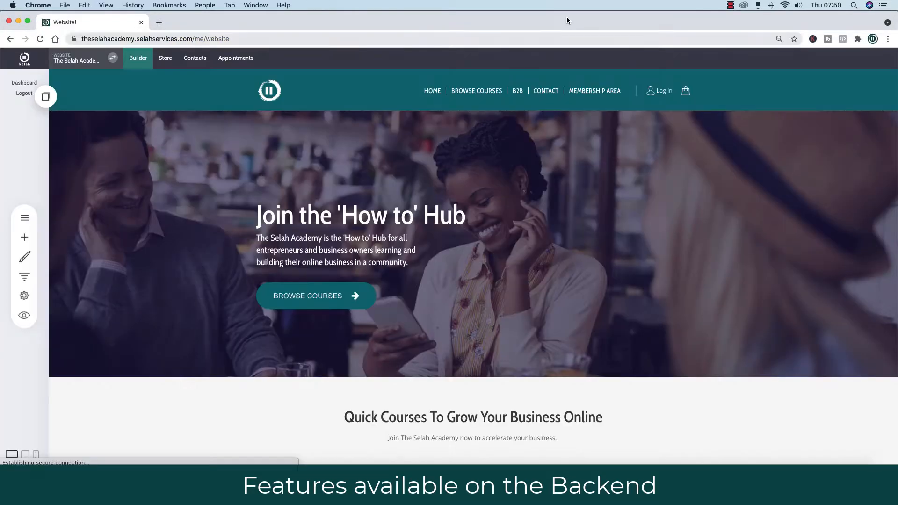
# Rearrange the Chrome windows so the academy site's window fills the screen.
pyautogui.moveTo(329, 19)
pyautogui.mouseDown()
pyautogui.moveTo(822, 47)
pyautogui.moveTo(318, 17)
pyautogui.mouseUp()
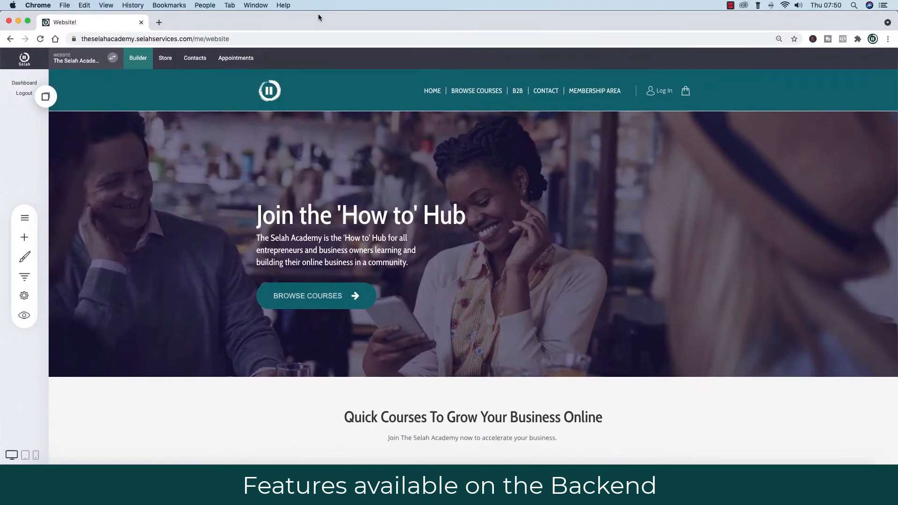
pyautogui.click(873, 39)
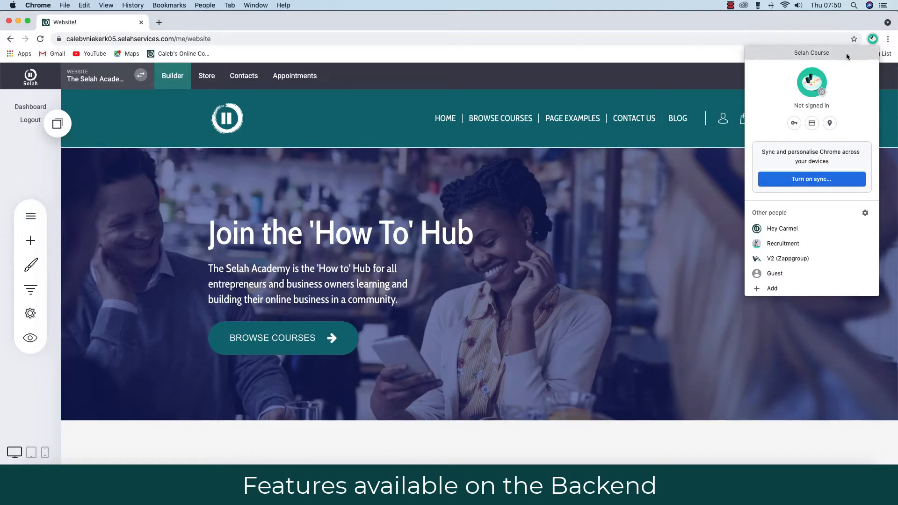
pyautogui.click(736, 21)
pyautogui.moveTo(735, 21); pyautogui.dragTo(736, 108)
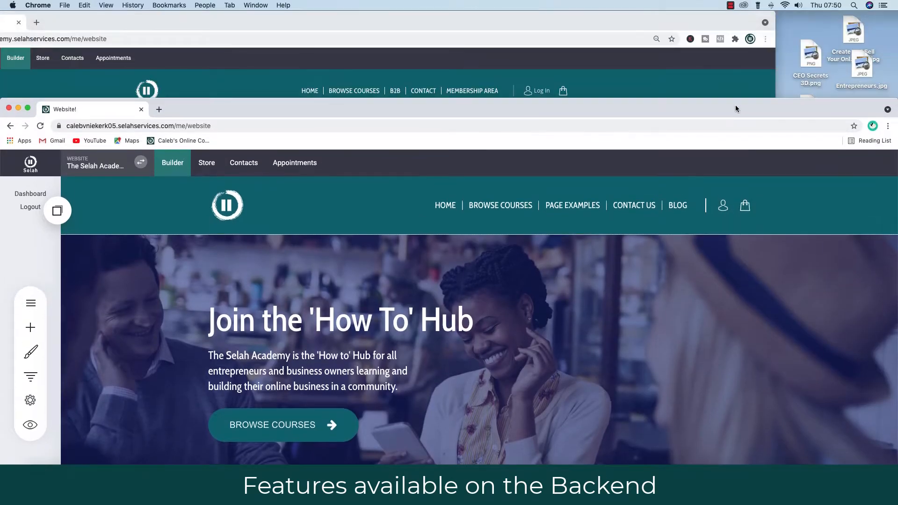
pyautogui.doubleClick(735, 108)
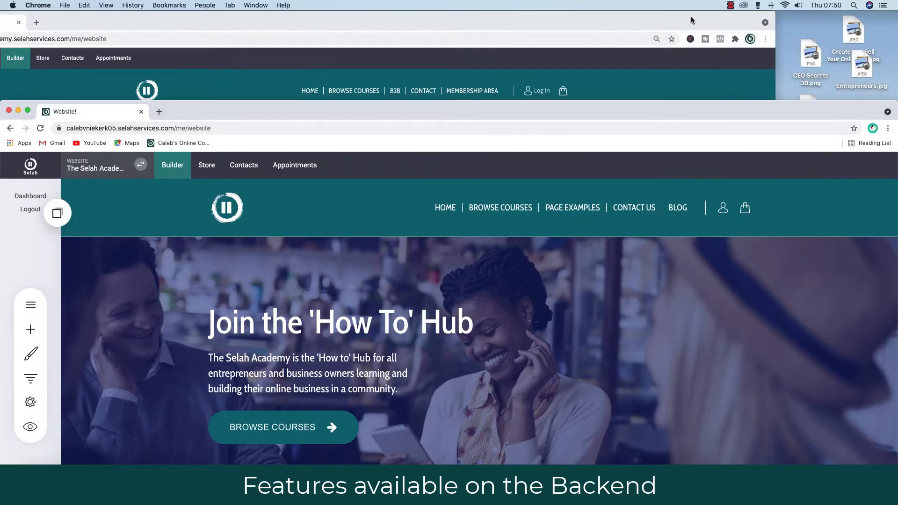
pyautogui.moveTo(692, 18); pyautogui.dragTo(824, 12)
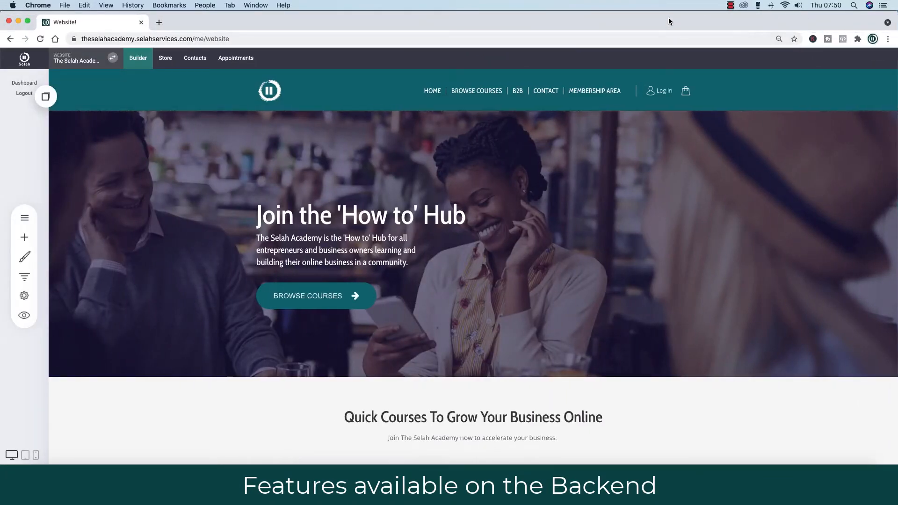
# Check the home page's SEO Info settings without saving, then go to the Courses List page.
pyautogui.click(25, 218)
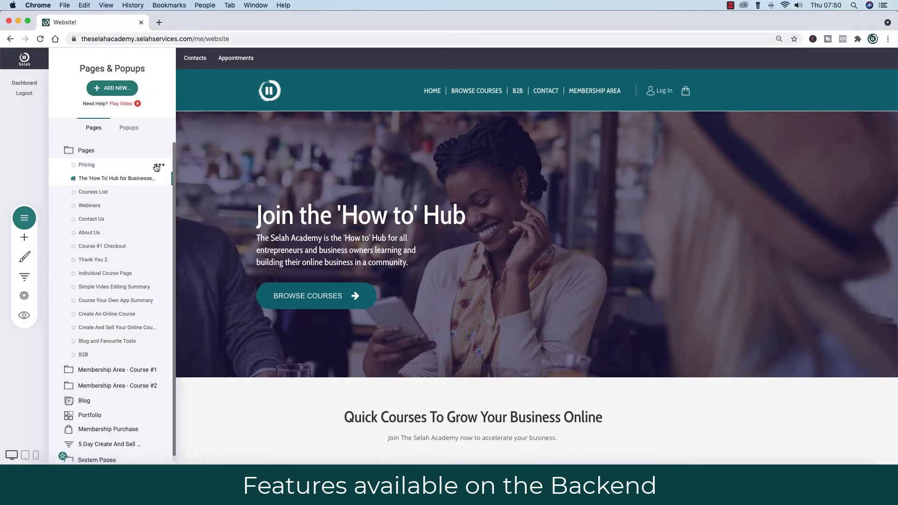
pyautogui.click(161, 180)
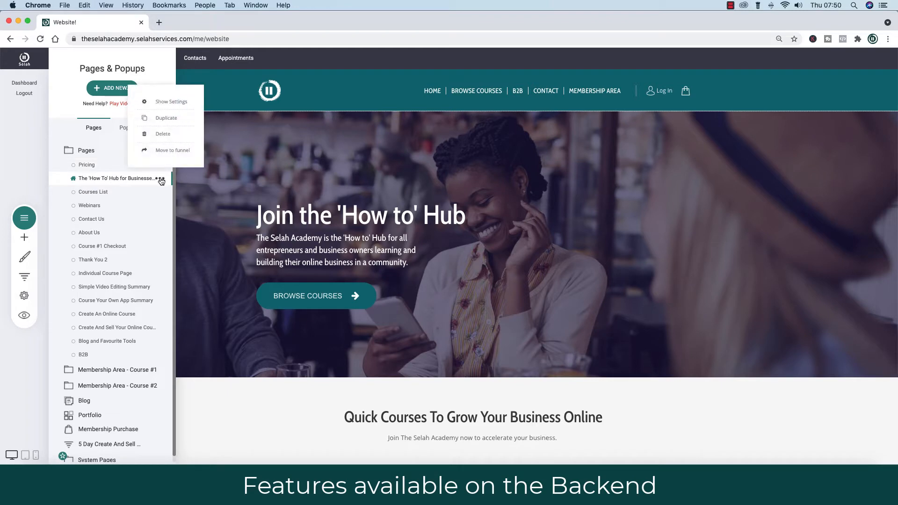
pyautogui.click(169, 102)
pyautogui.click(465, 134)
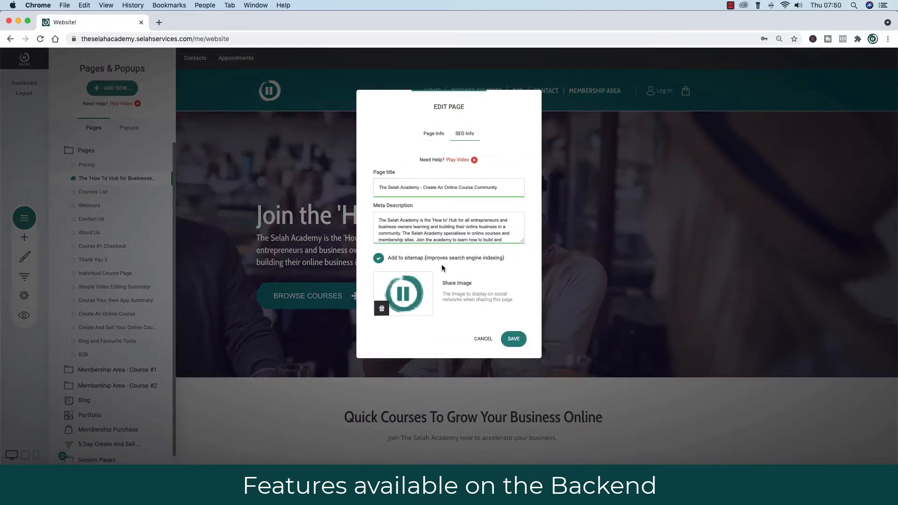
pyautogui.click(483, 339)
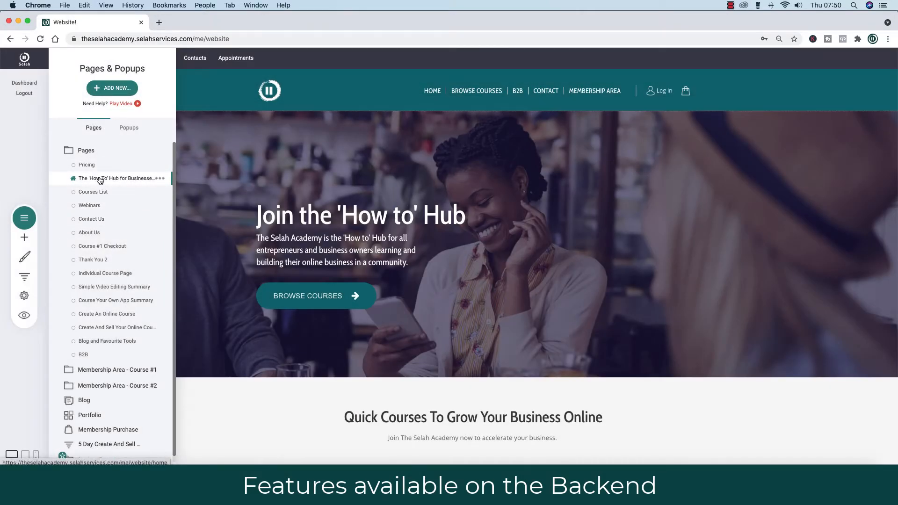
pyautogui.click(93, 192)
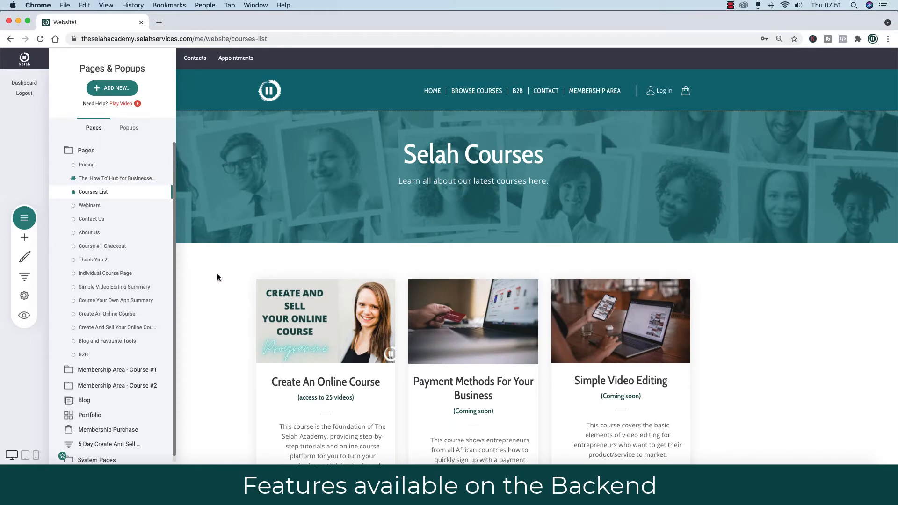
# Duplicate the Courses List page, confirm it, and reopen the page list.
pyautogui.click(33, 218)
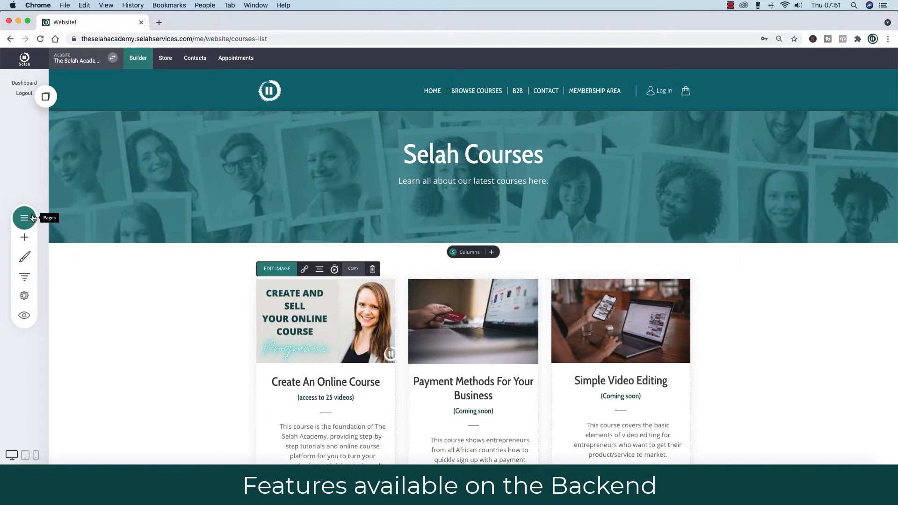
pyautogui.click(33, 218)
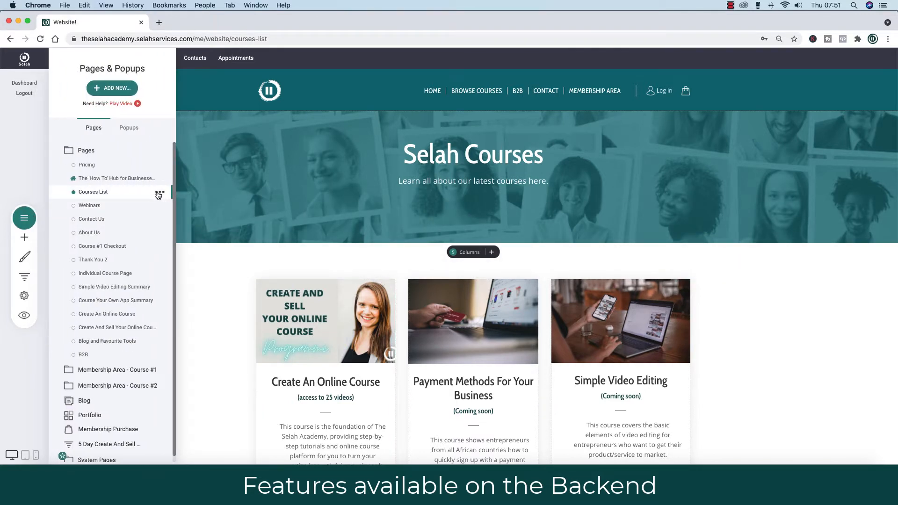
pyautogui.click(159, 193)
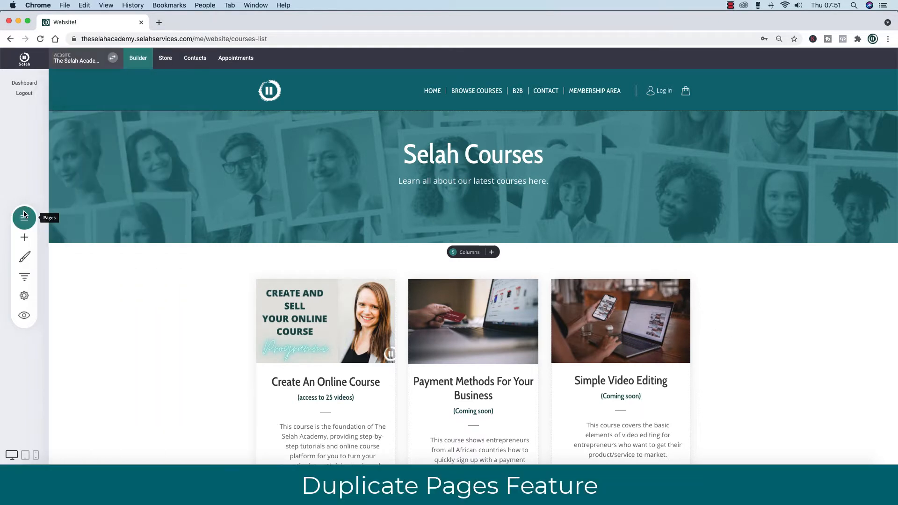
pyautogui.click(24, 218)
pyautogui.moveTo(132, 198)
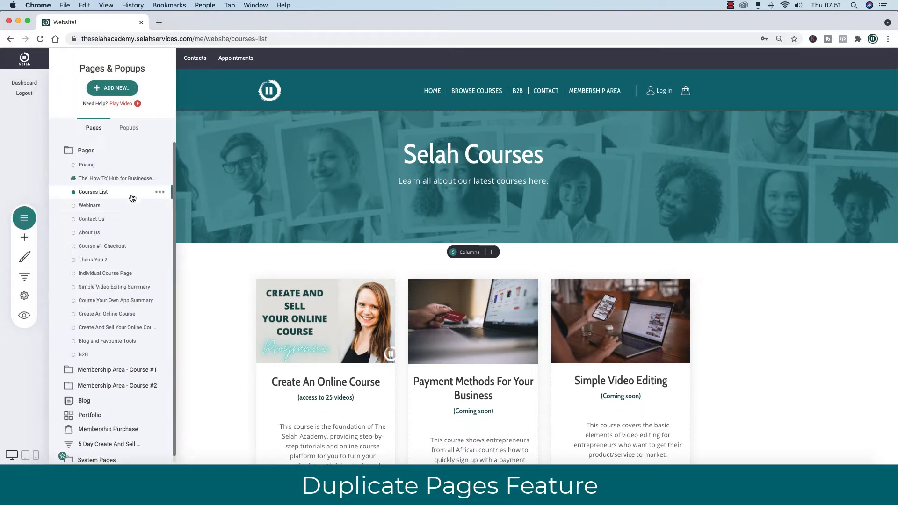
pyautogui.click(159, 192)
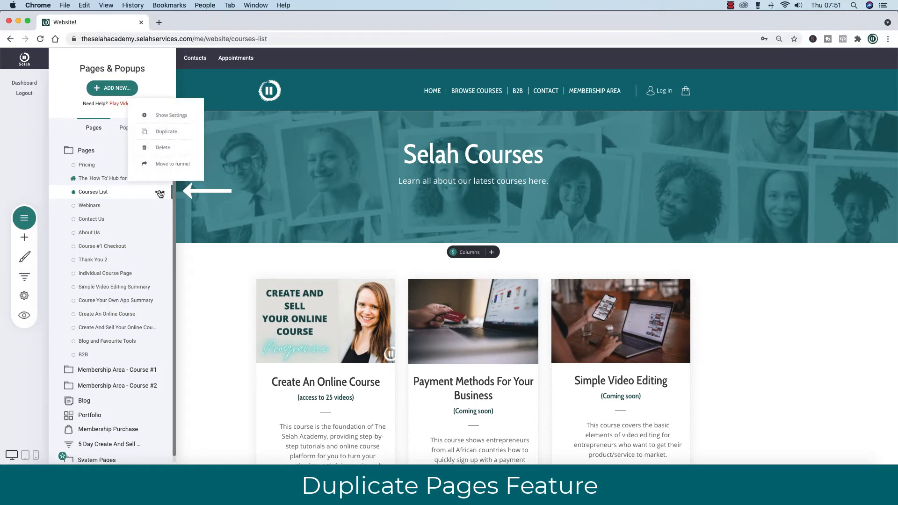
pyautogui.click(167, 134)
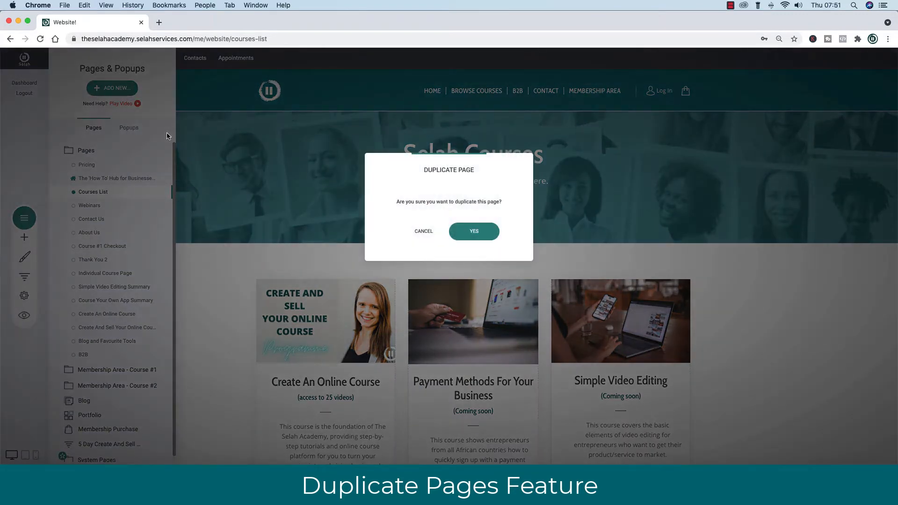
pyautogui.click(477, 233)
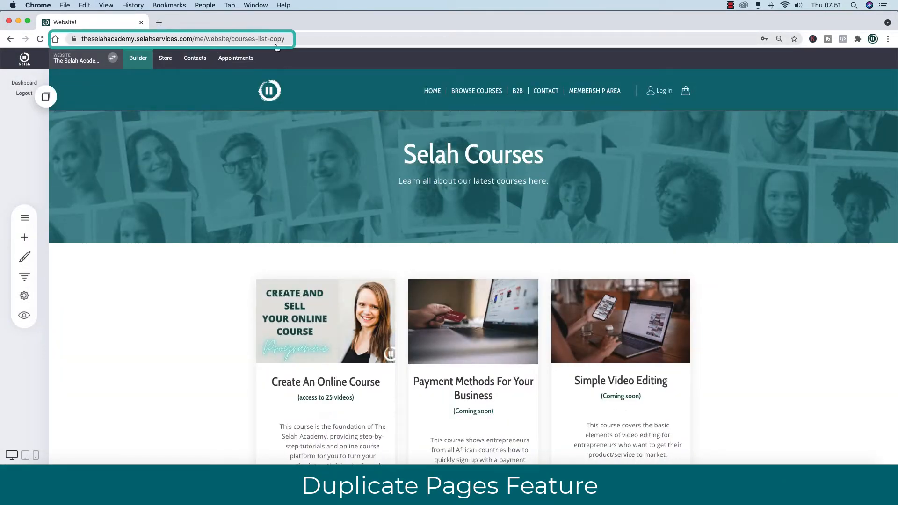
pyautogui.click(24, 218)
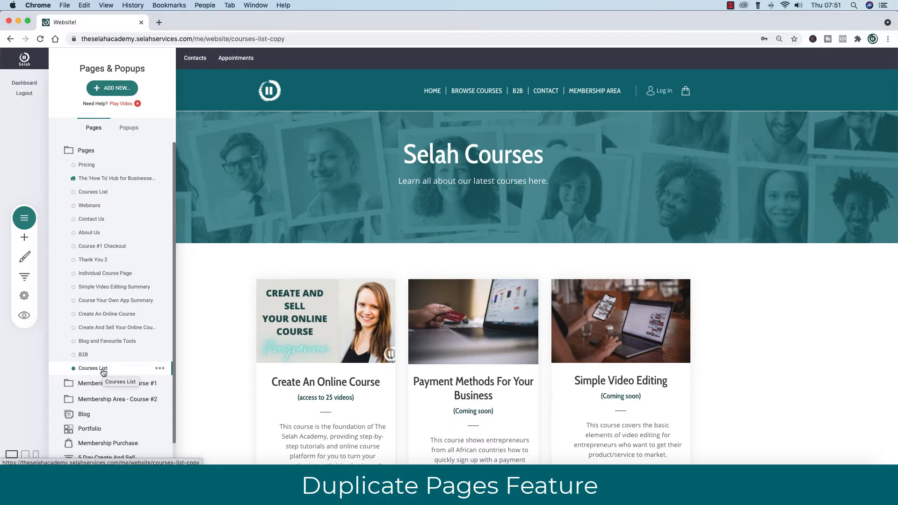
# Change the copied page's URL to 'duplicate' in its settings.
pyautogui.click(160, 368)
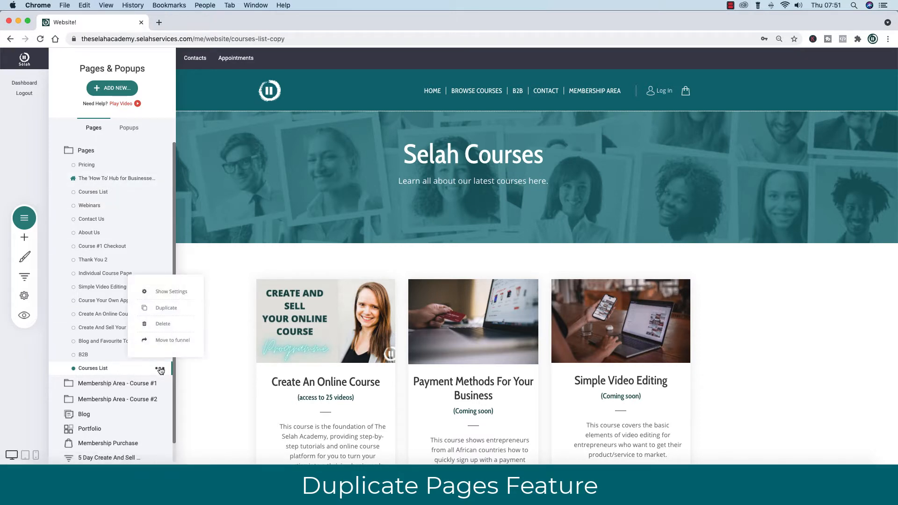
pyautogui.click(166, 292)
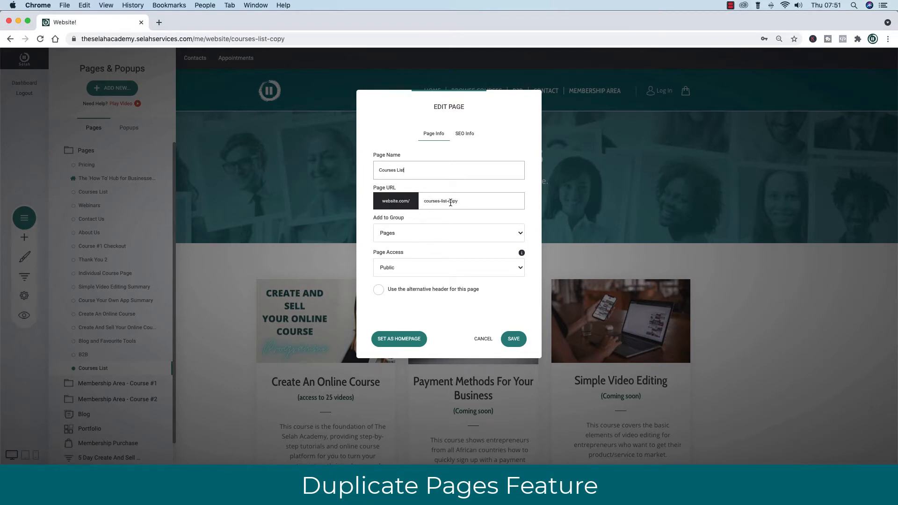
pyautogui.moveTo(461, 203); pyautogui.dragTo(414, 204)
pyautogui.write('duplicate')
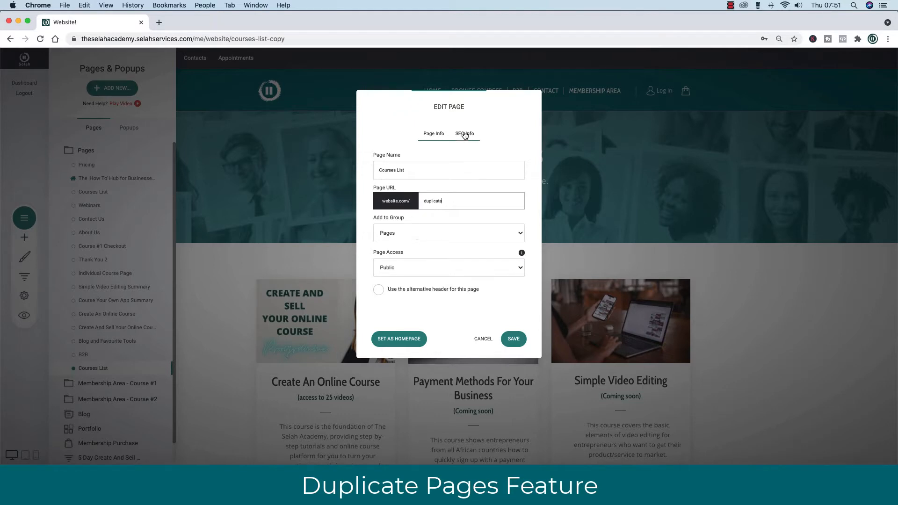
pyautogui.click(465, 135)
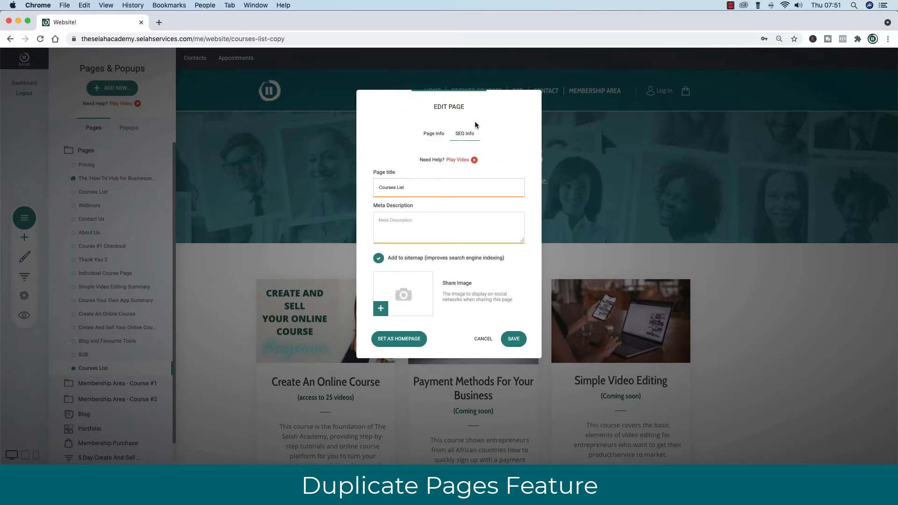
pyautogui.click(432, 135)
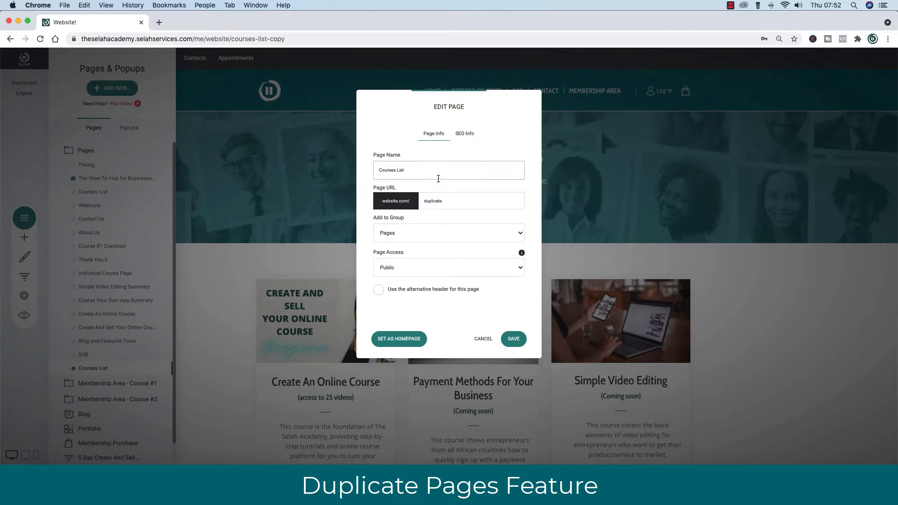
# Leave the page's group set to Pages, then bring up the Page Access options.
pyautogui.moveTo(407, 288)
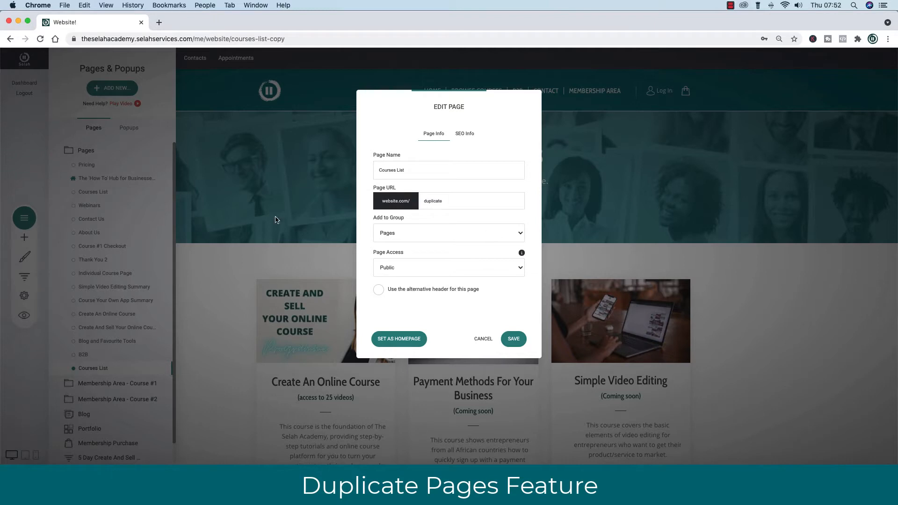
pyautogui.click(456, 238)
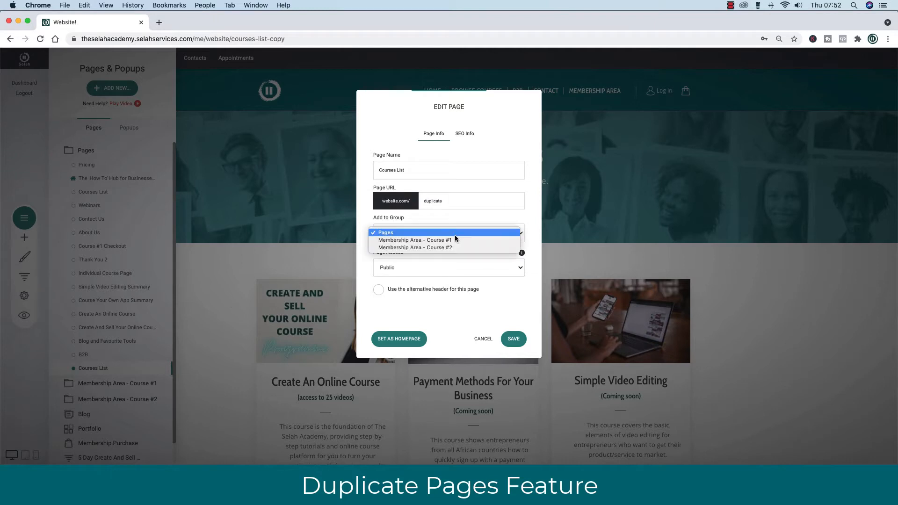
pyautogui.click(397, 236)
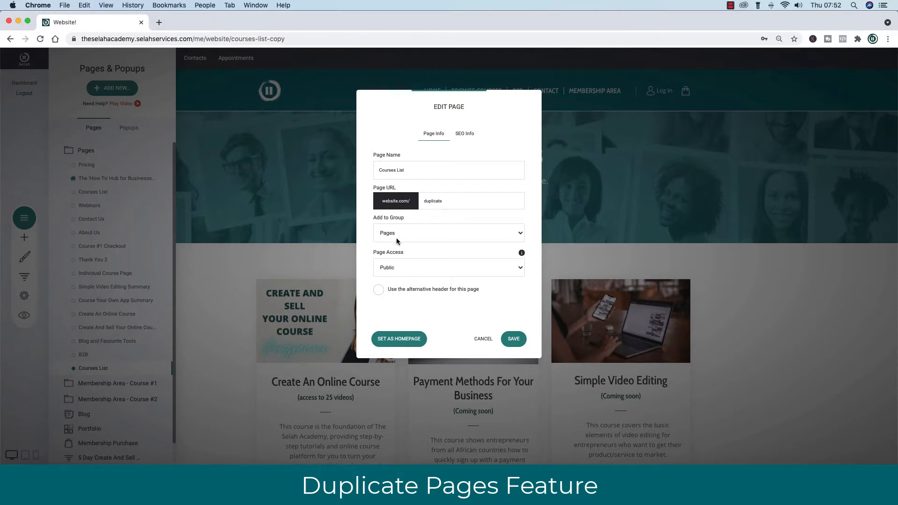
pyautogui.click(408, 235)
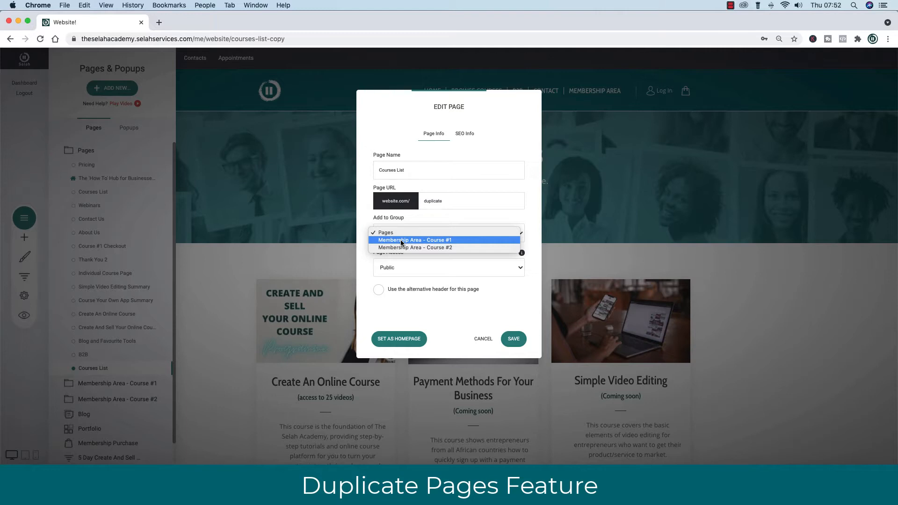
pyautogui.click(365, 273)
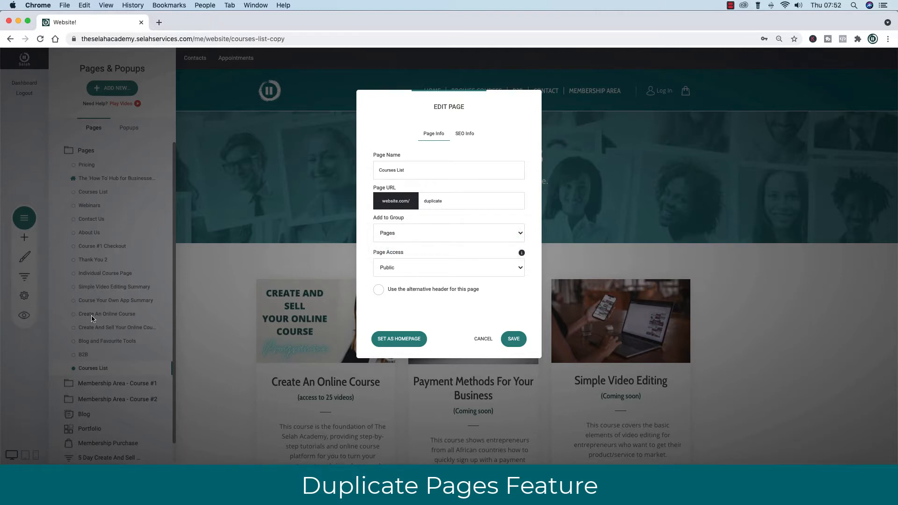
pyautogui.click(470, 271)
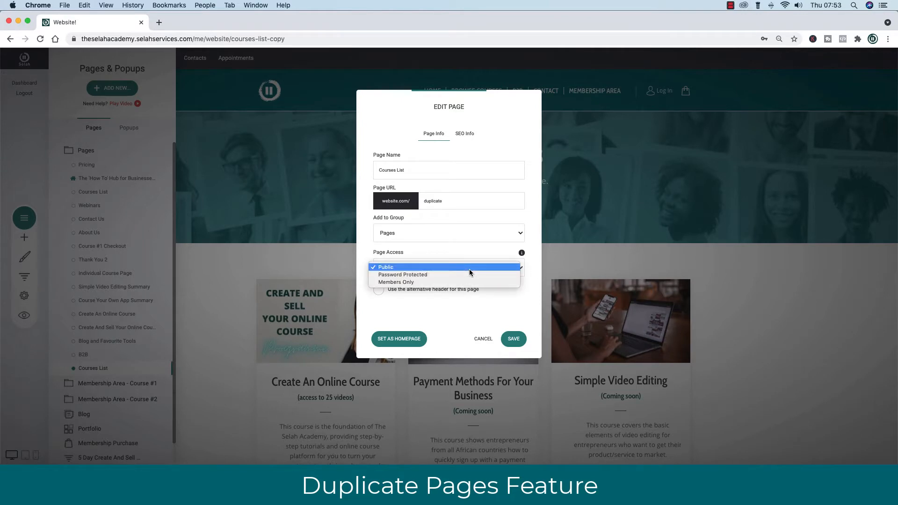
# Set the duplicate page's access to Members Only without choosing any member groups.
pyautogui.click(431, 276)
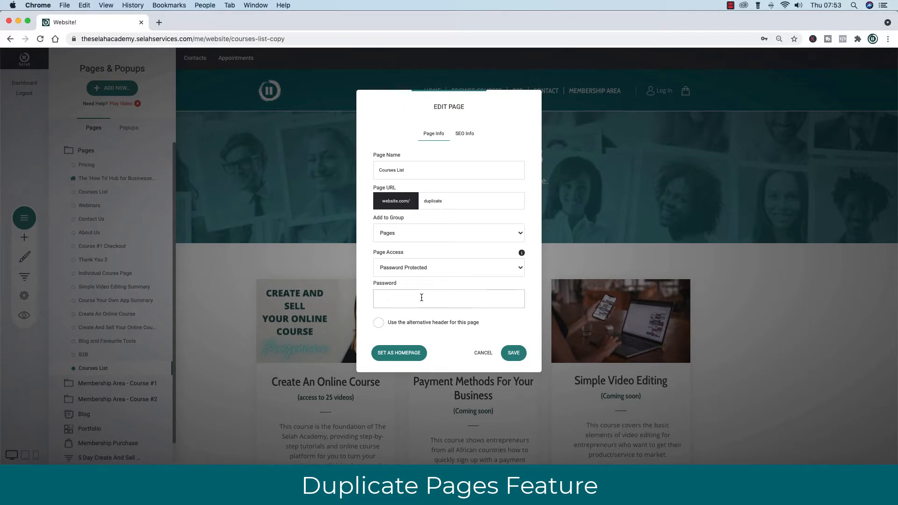
pyautogui.click(505, 270)
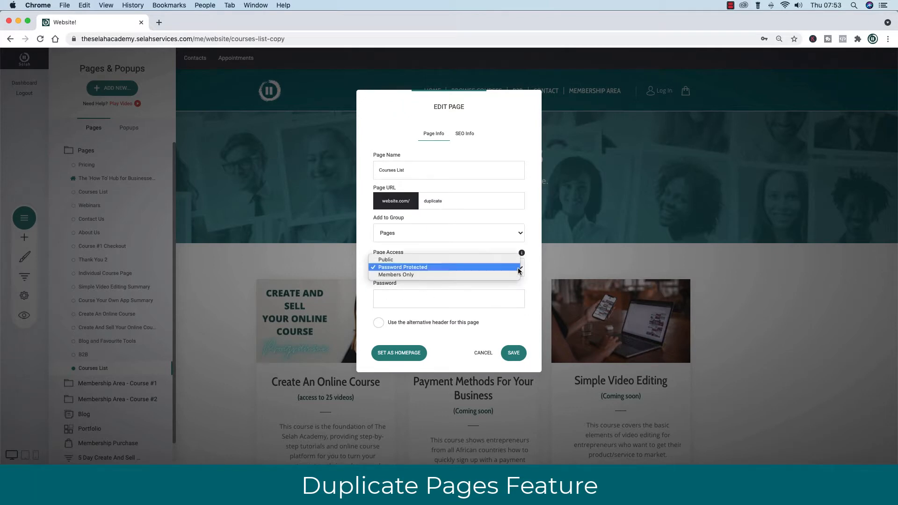
pyautogui.click(403, 275)
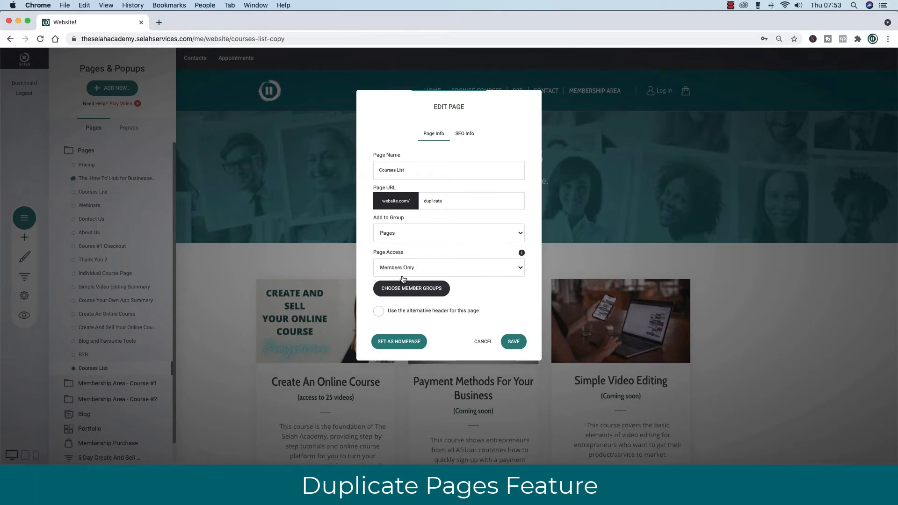
pyautogui.click(413, 290)
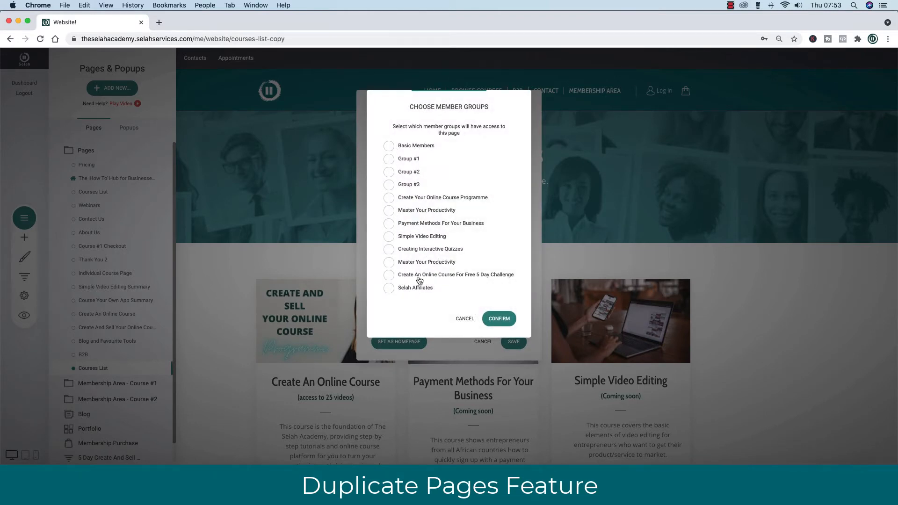
pyautogui.click(466, 319)
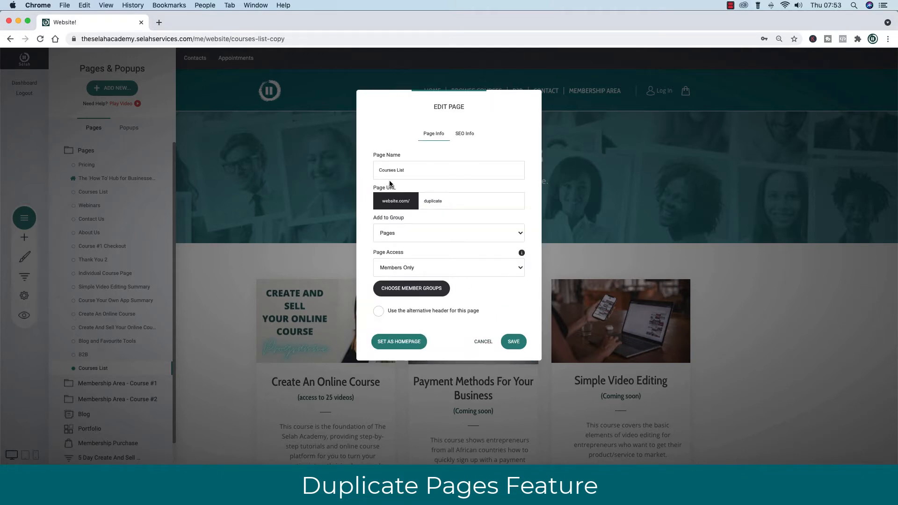
pyautogui.click(403, 173)
# Save the duplicate page's settings, then delete that Courses List copy.
pyautogui.click(514, 343)
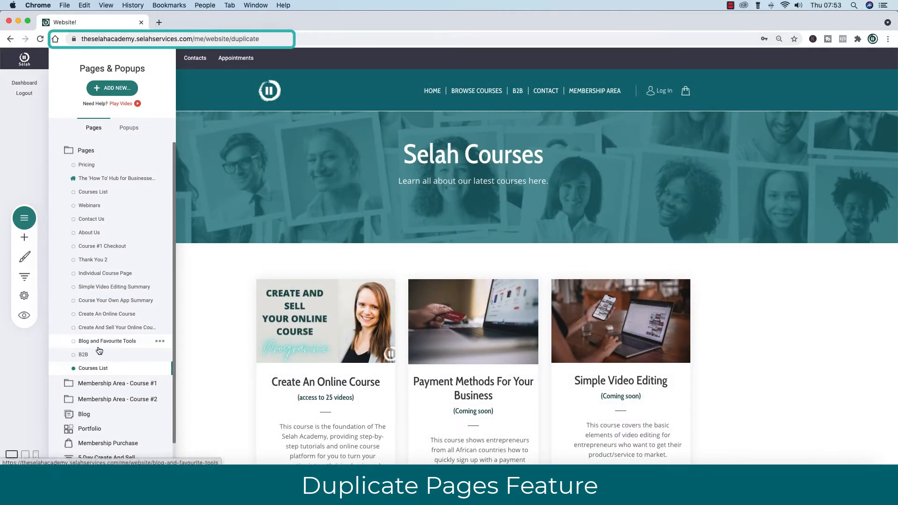
pyautogui.click(159, 369)
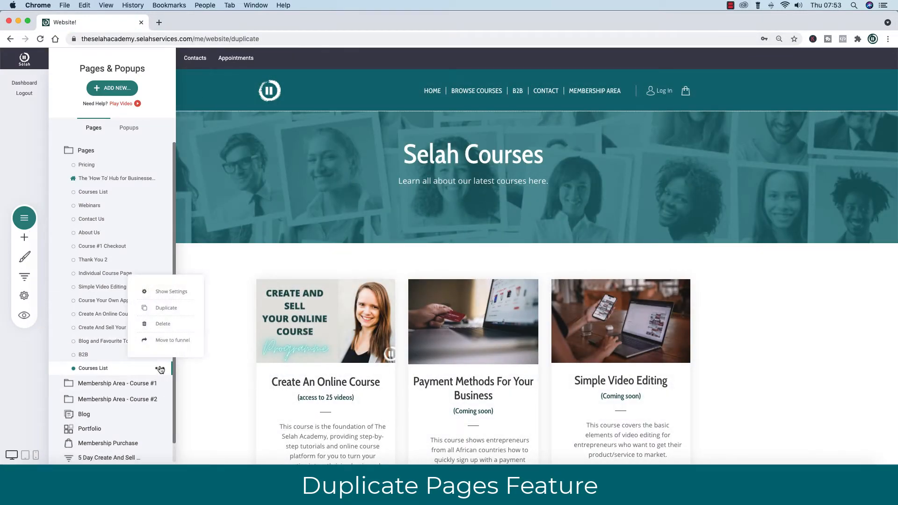
pyautogui.click(162, 325)
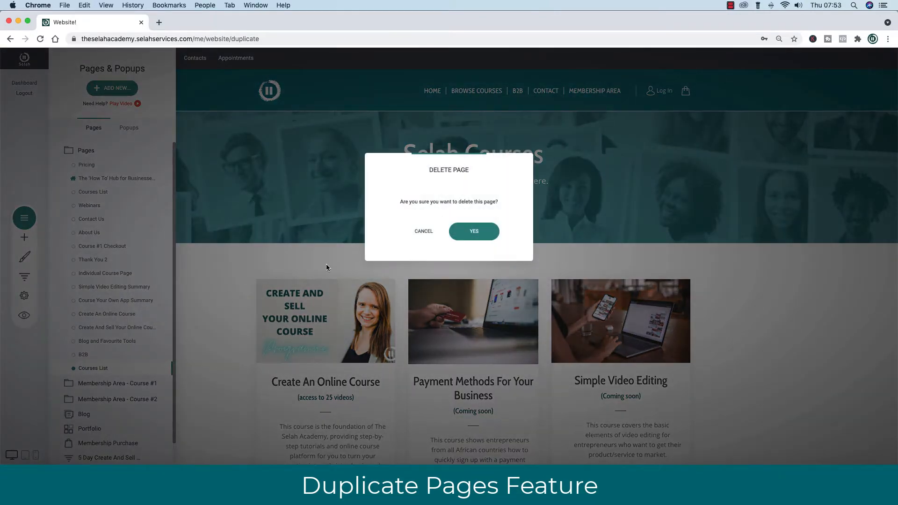
pyautogui.click(474, 231)
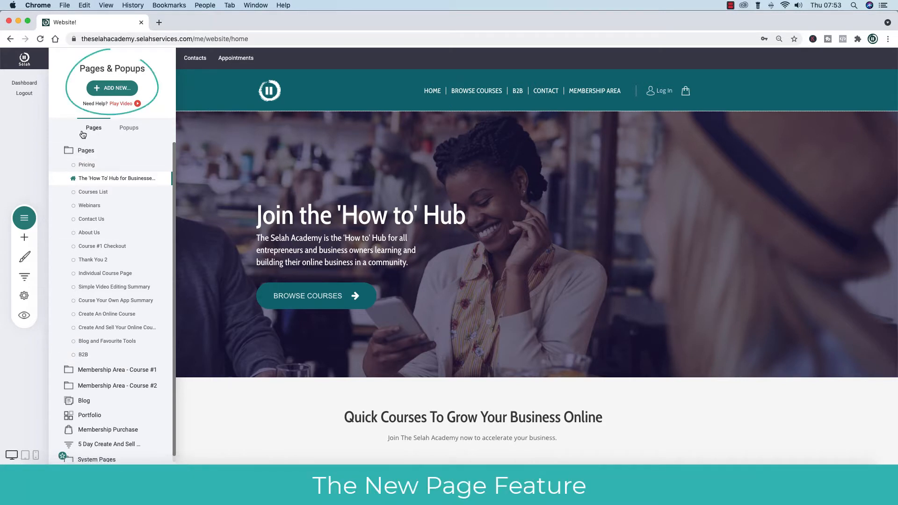
# Start a new page and preview the About / Team 'Making History' template.
pyautogui.click(113, 89)
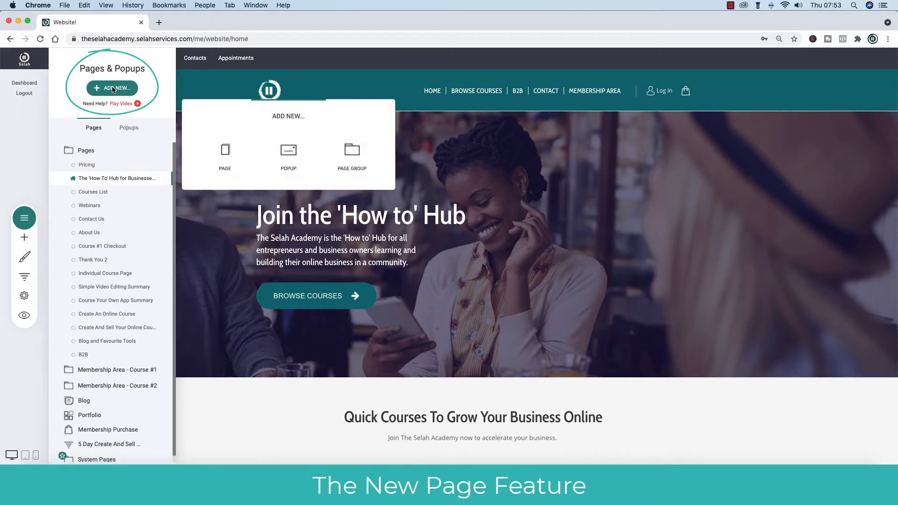
pyautogui.click(225, 154)
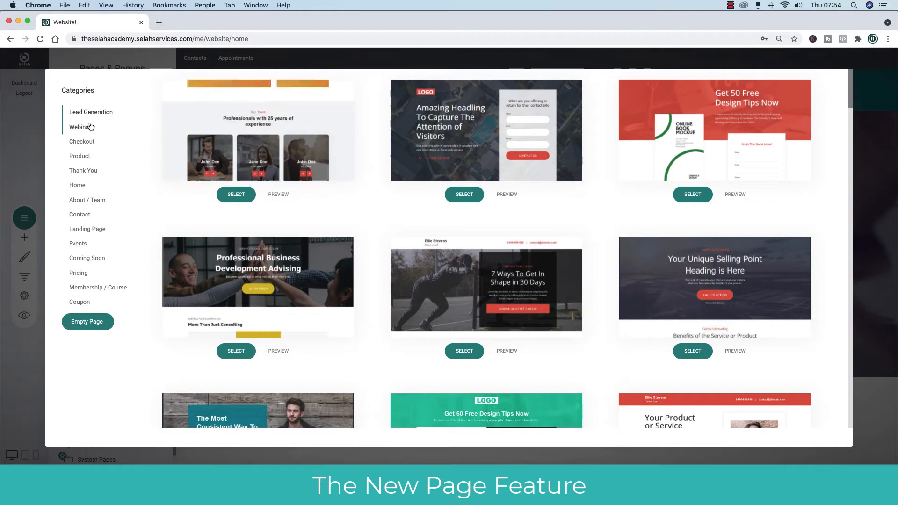
pyautogui.click(77, 201)
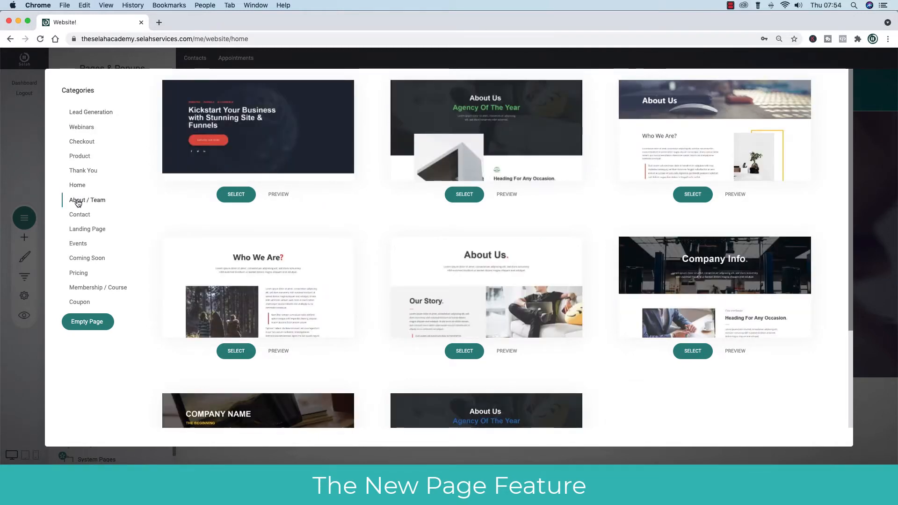
pyautogui.scroll(-3, 401, 241)
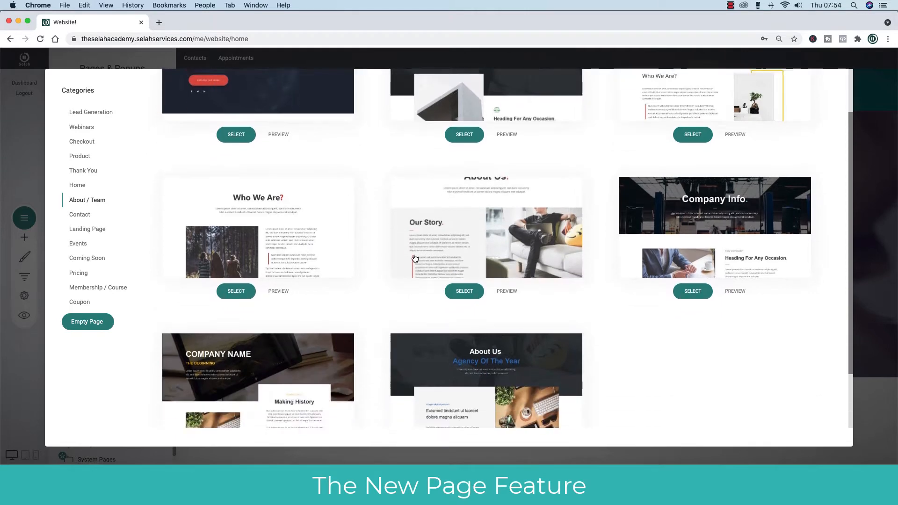
pyautogui.scroll(3, 414, 257)
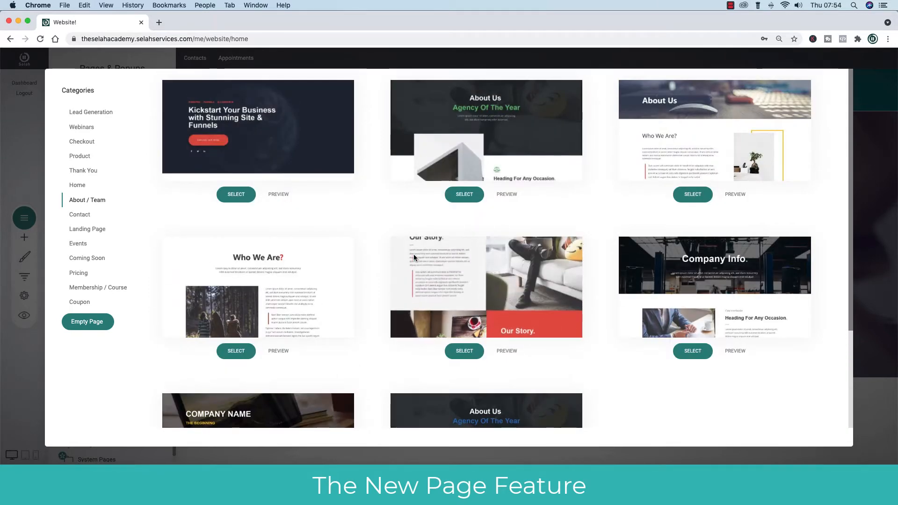
pyautogui.scroll(-3, 414, 258)
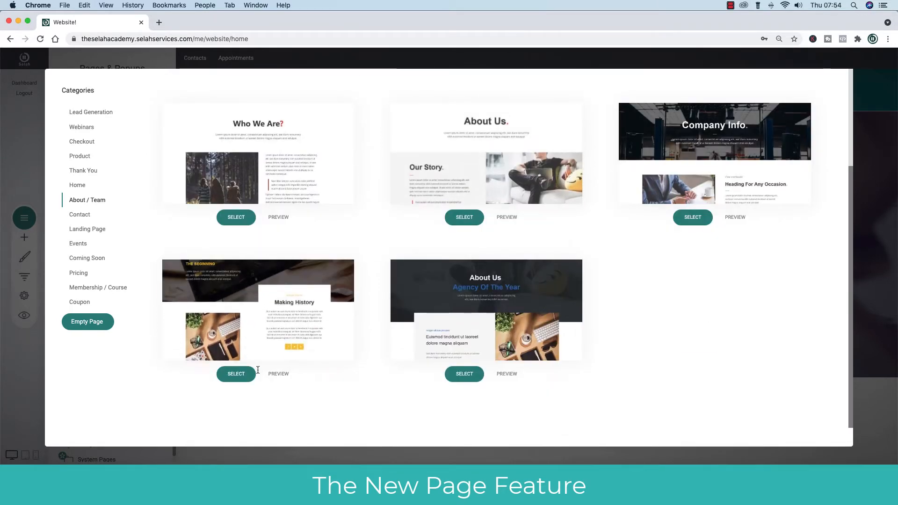
pyautogui.click(280, 374)
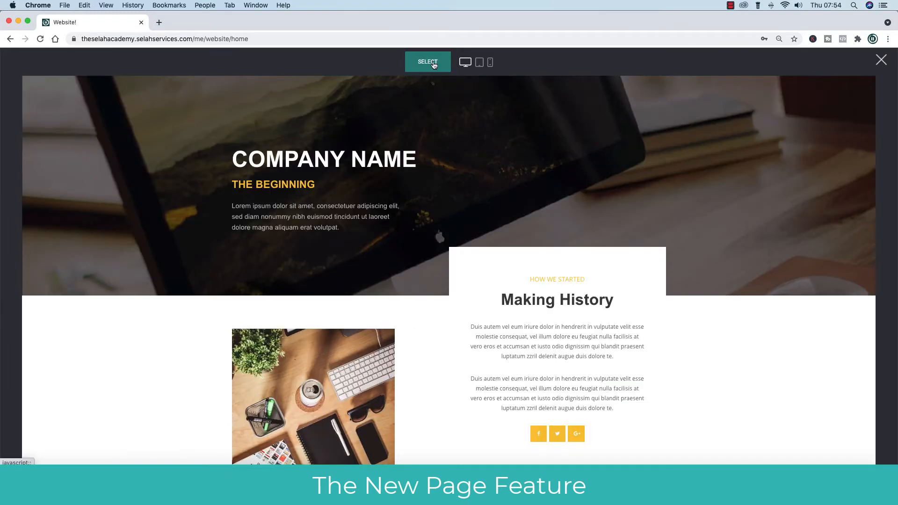
pyautogui.scroll(-10, 737, 290)
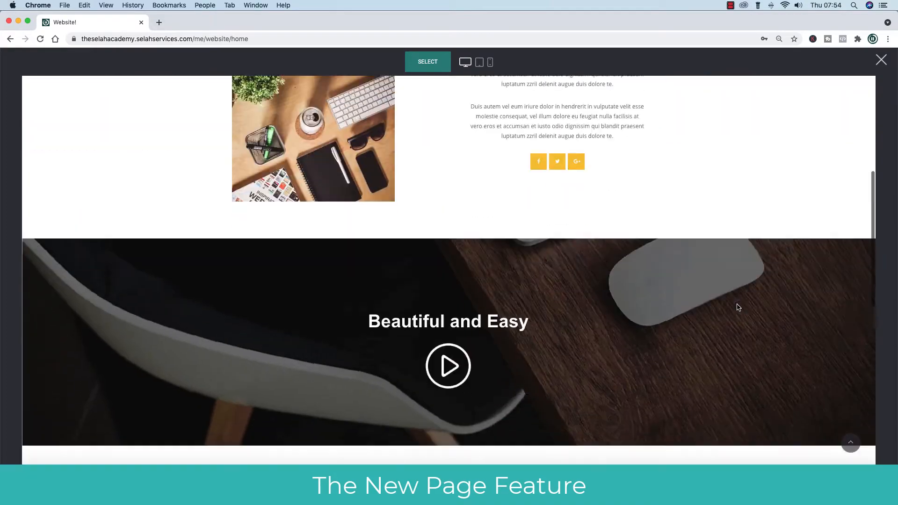
pyautogui.scroll(6, 738, 304)
pyautogui.scroll(-5, 738, 307)
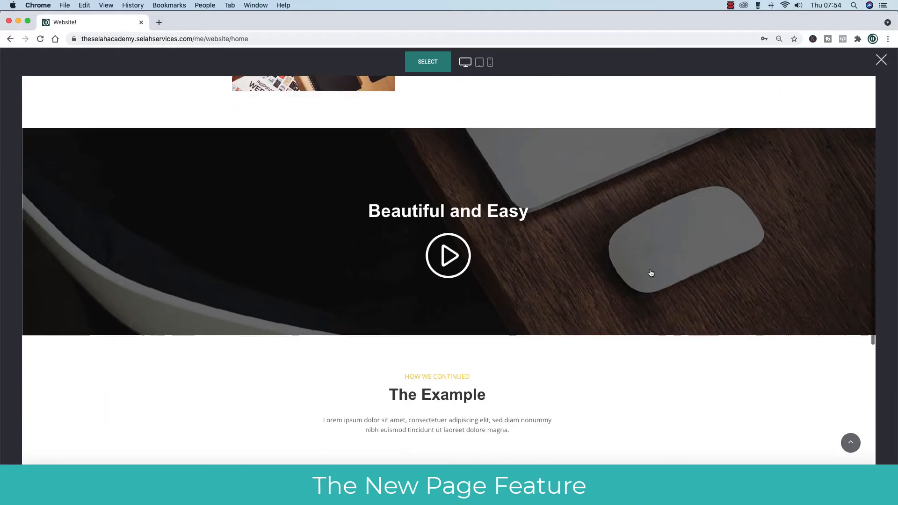
pyautogui.scroll(-5, 691, 305)
pyautogui.scroll(15, 691, 304)
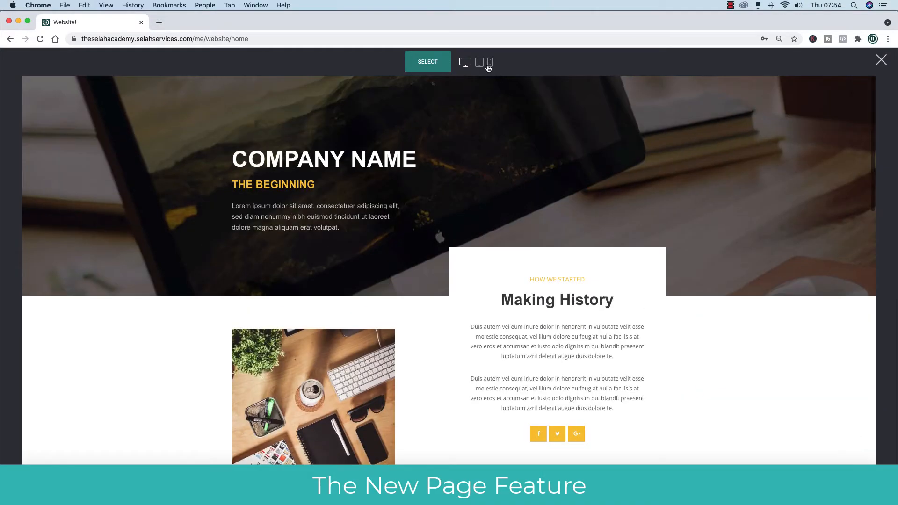
# Use the template to add a page named Company Information in the Pages group.
pyautogui.click(433, 64)
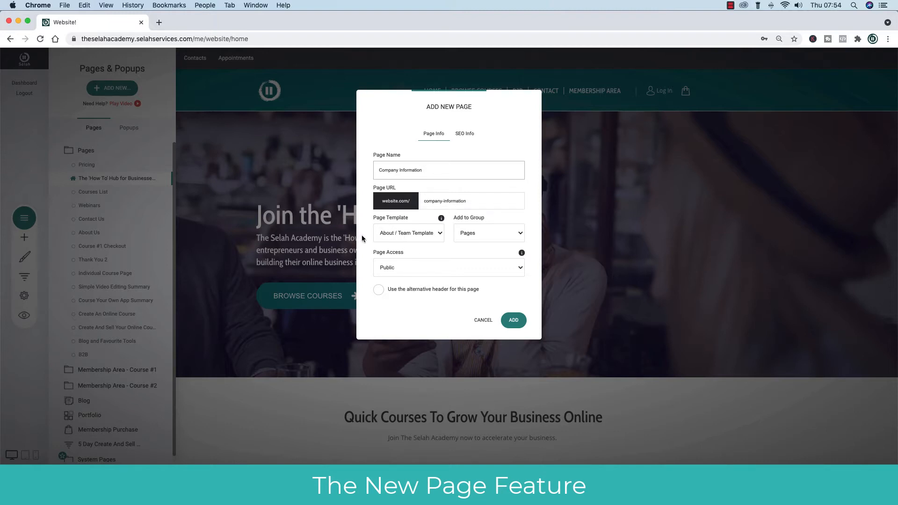
pyautogui.click(470, 234)
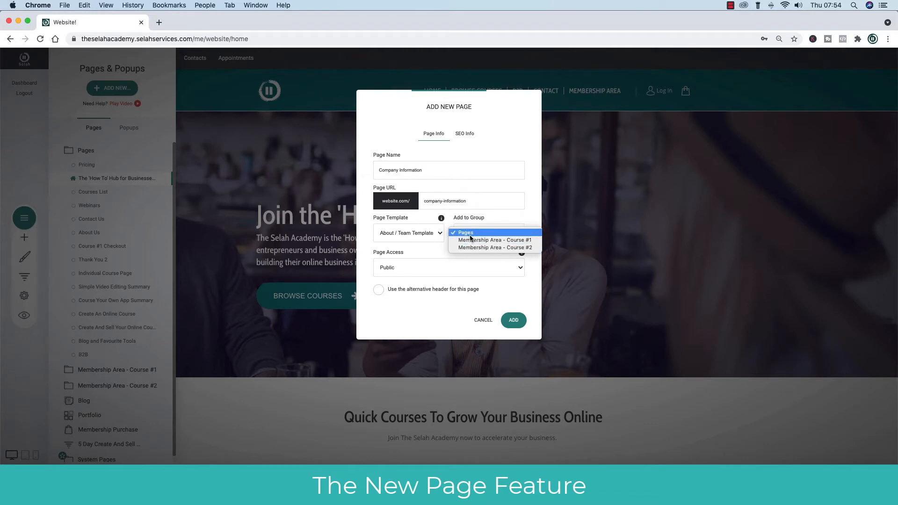
pyautogui.click(500, 223)
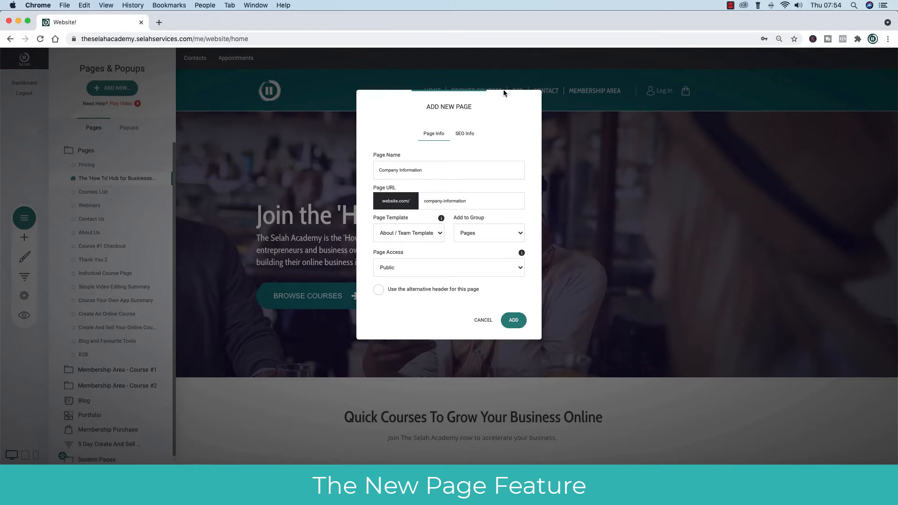
pyautogui.click(513, 321)
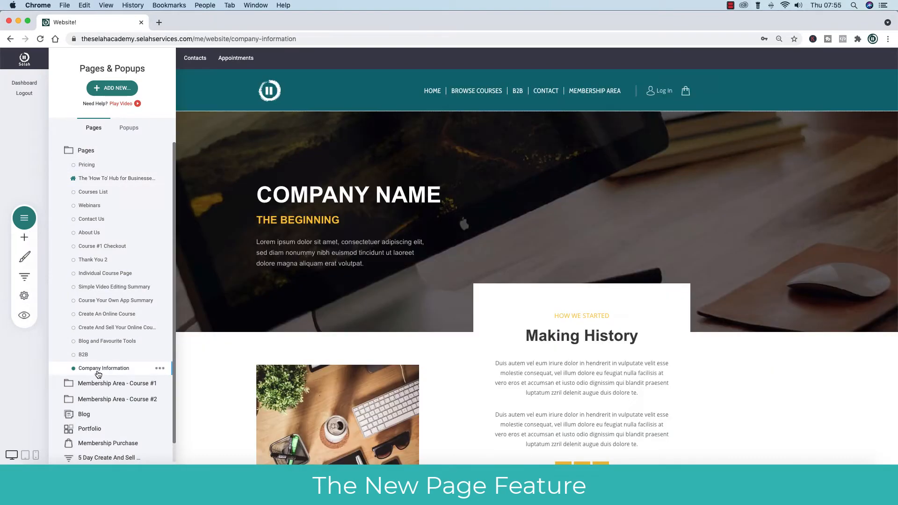
# Open the navigation menu editor and start a new menu item.
pyautogui.click(360, 200)
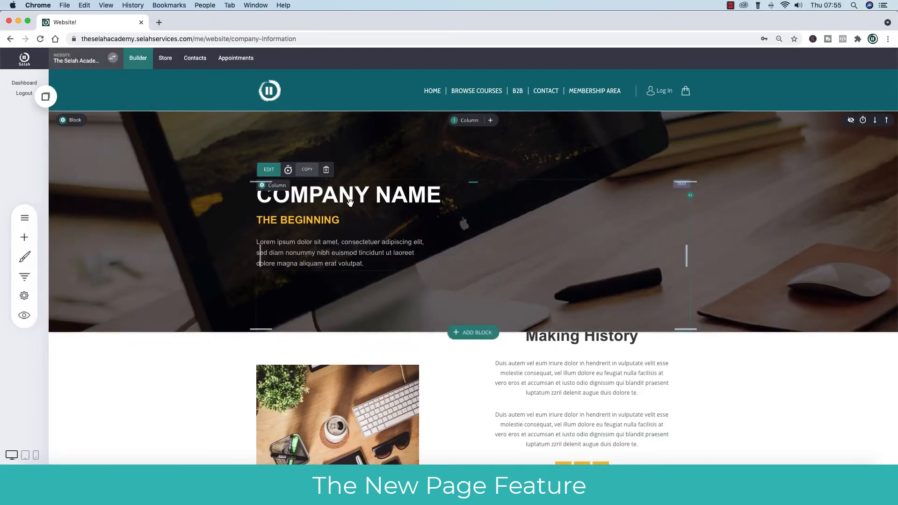
pyautogui.click(315, 195)
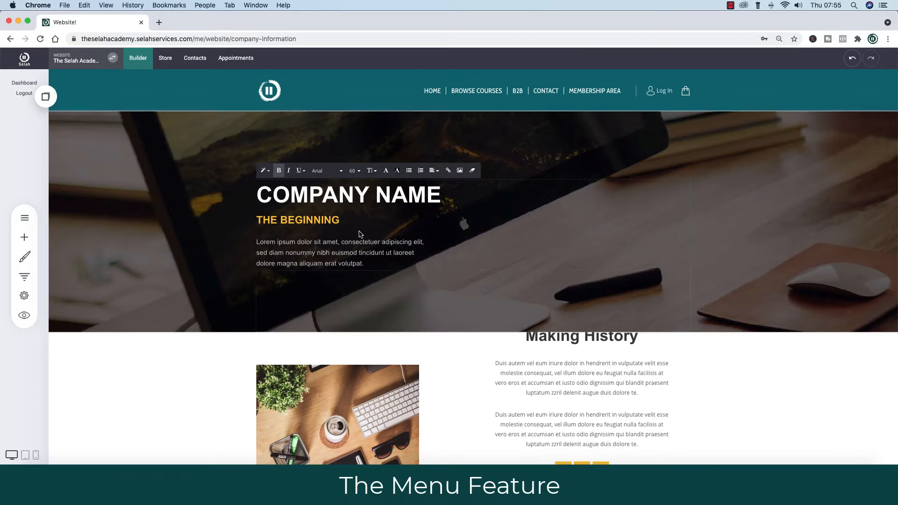
pyautogui.moveTo(441, 82)
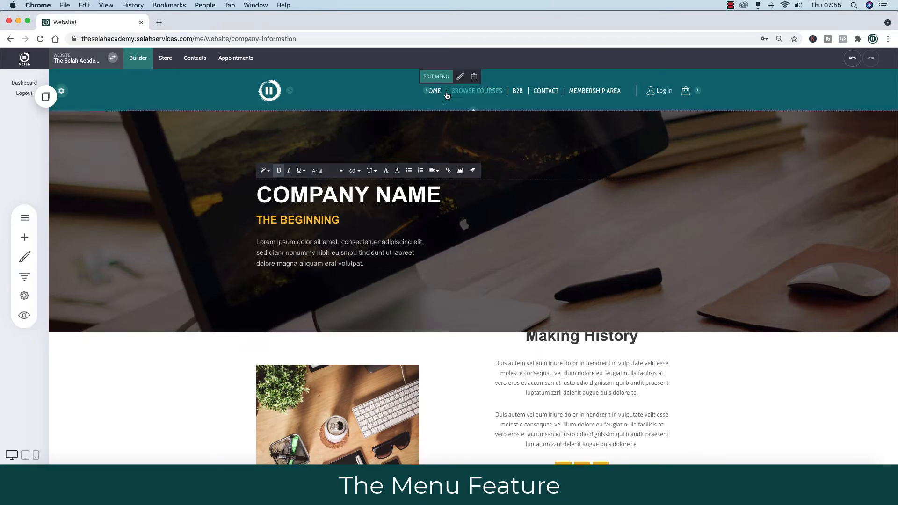
pyautogui.click(440, 78)
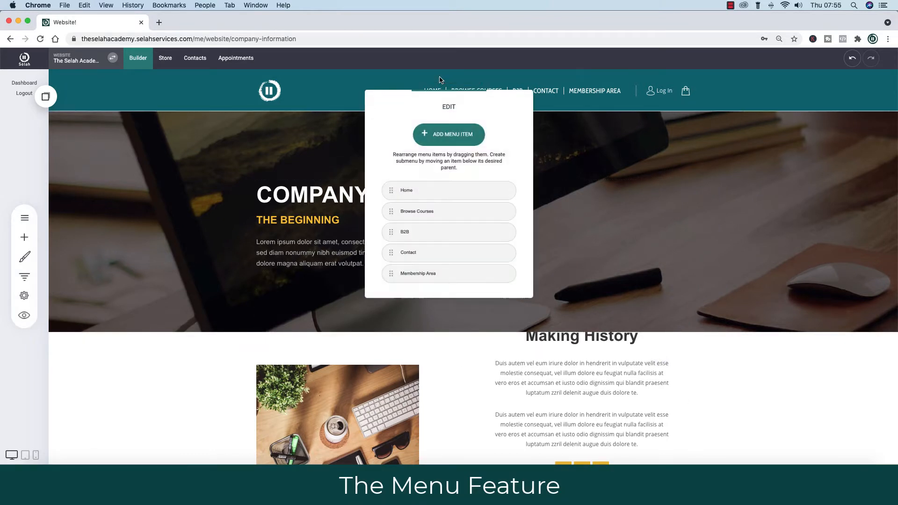
pyautogui.click(446, 133)
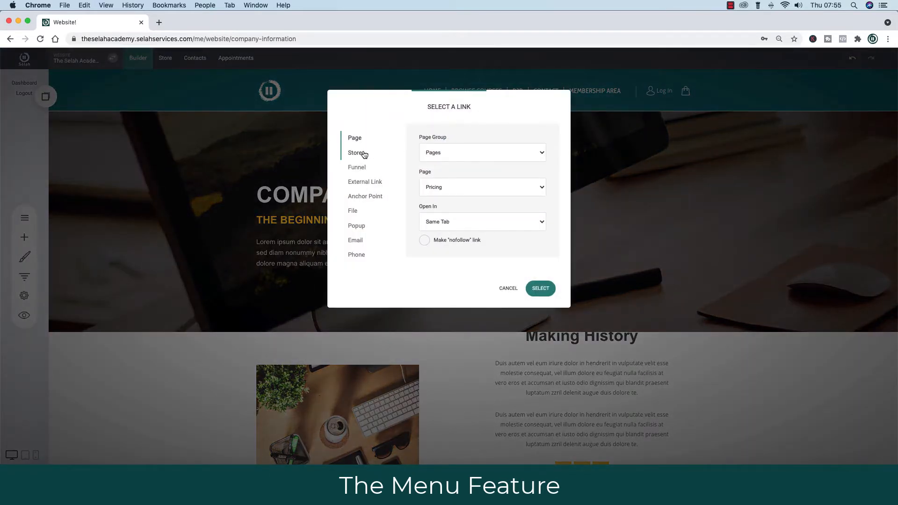
# Link the new menu item to the Company Information page, opening in the same tab.
pyautogui.click(462, 153)
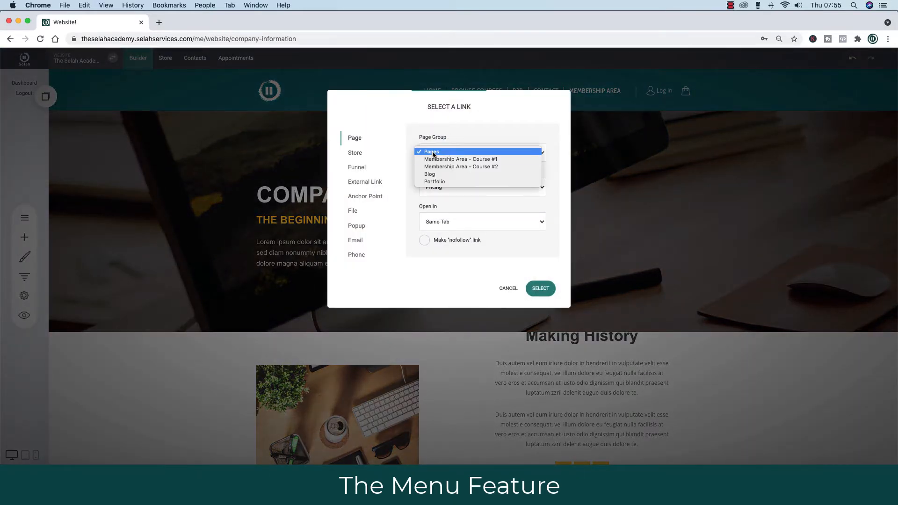
pyautogui.click(524, 121)
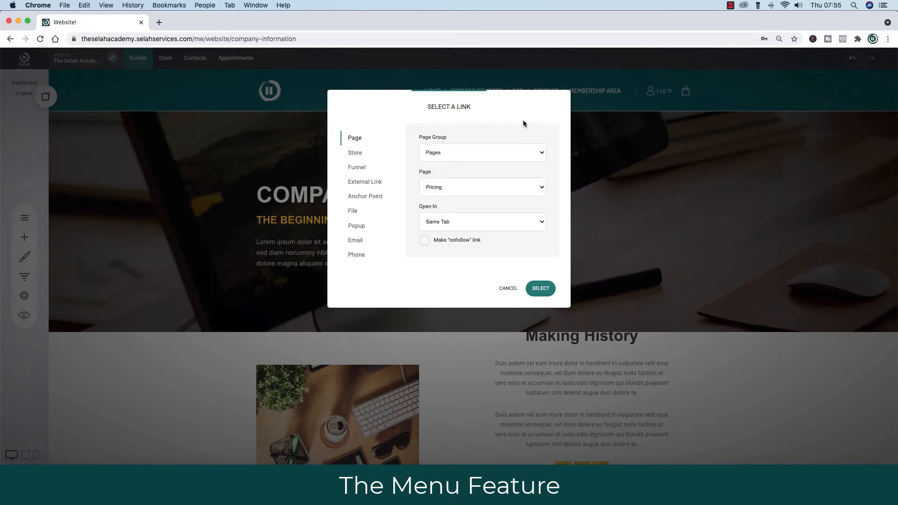
pyautogui.click(504, 189)
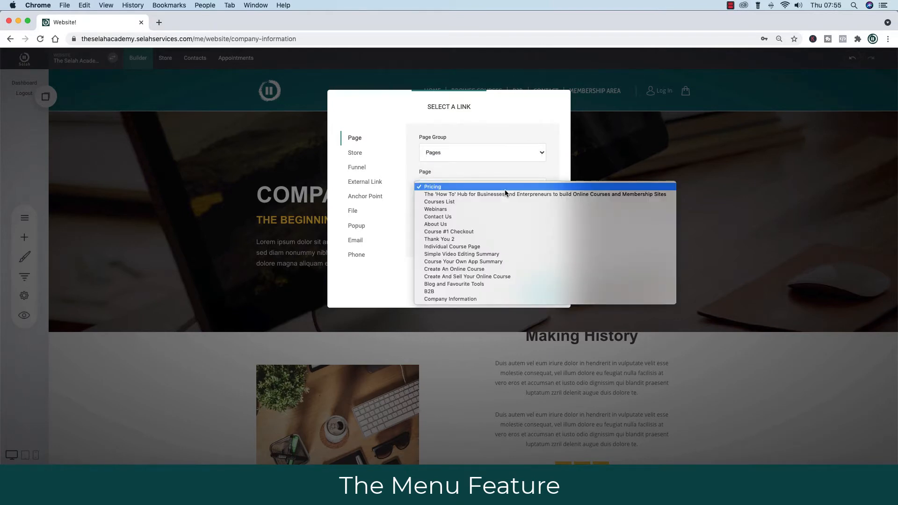
pyautogui.click(482, 299)
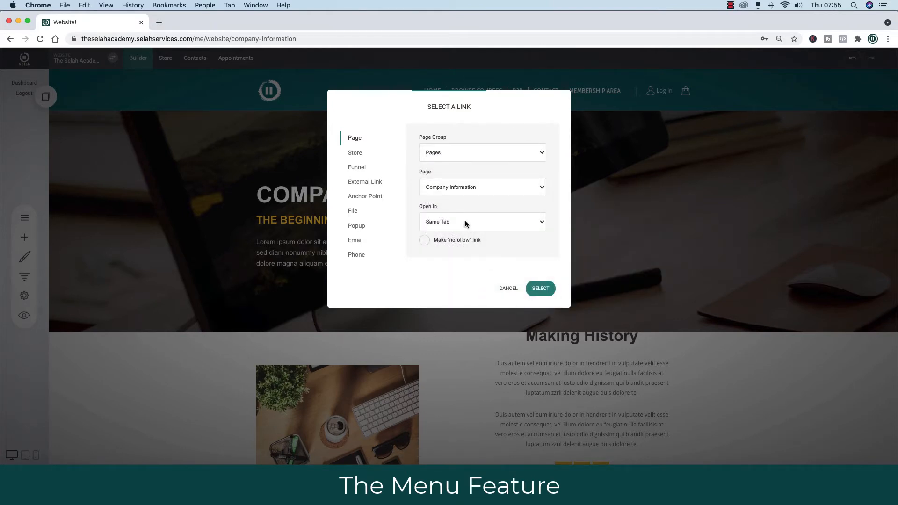
pyautogui.click(465, 222)
pyautogui.click(546, 243)
pyautogui.click(541, 289)
pyautogui.click(583, 183)
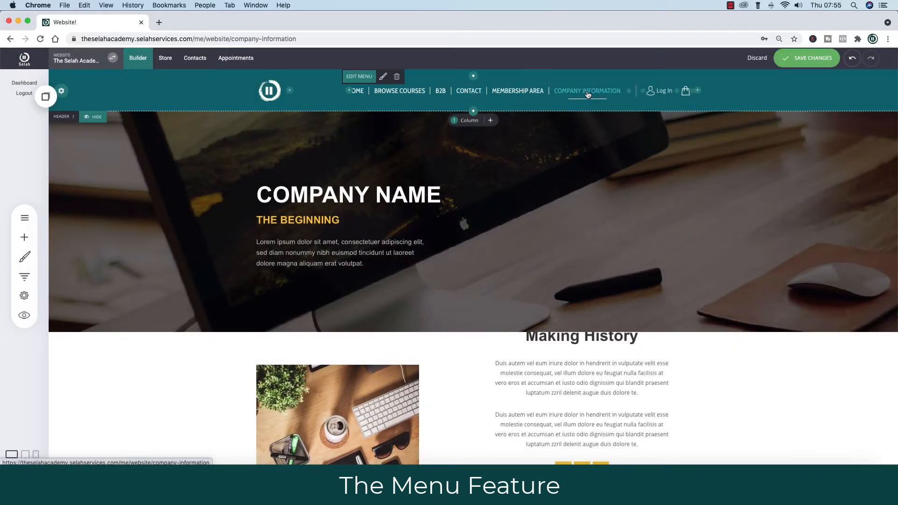
# Delete the Company Information item from the navigation menu, then show the site's pages list.
pyautogui.click(355, 77)
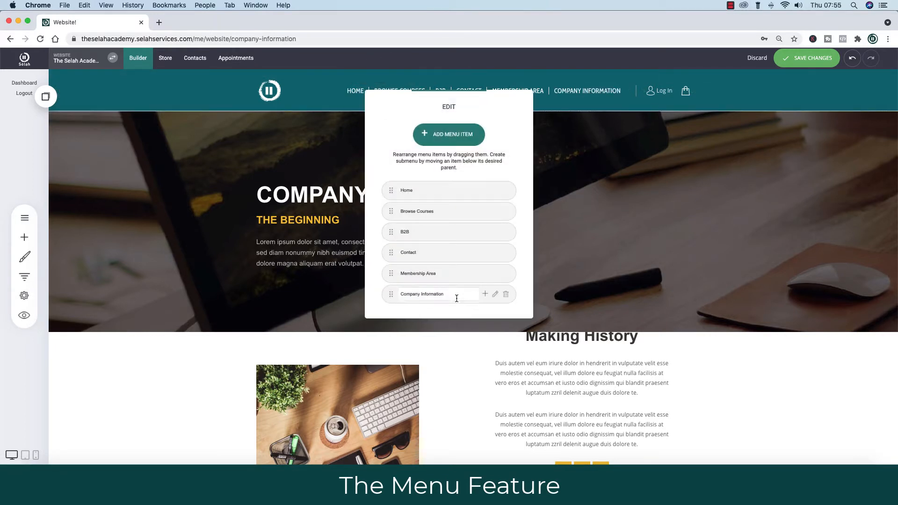
pyautogui.click(505, 294)
pyautogui.click(474, 231)
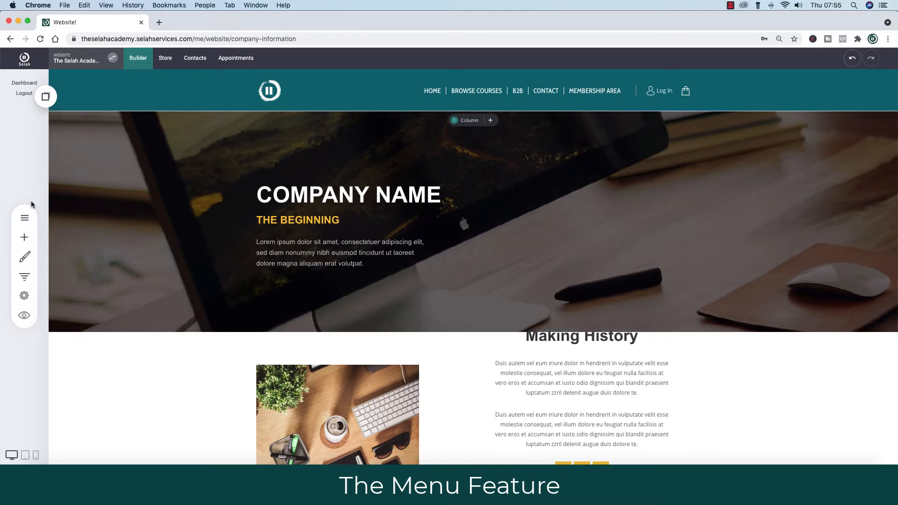
pyautogui.click(21, 222)
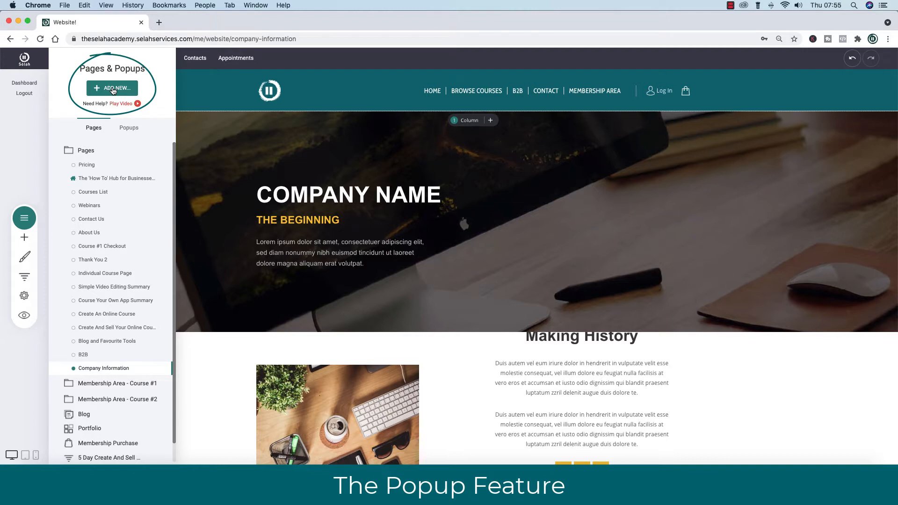
# Open theselahacademy.com in a new tab and log into its membership area.
pyautogui.click(159, 23)
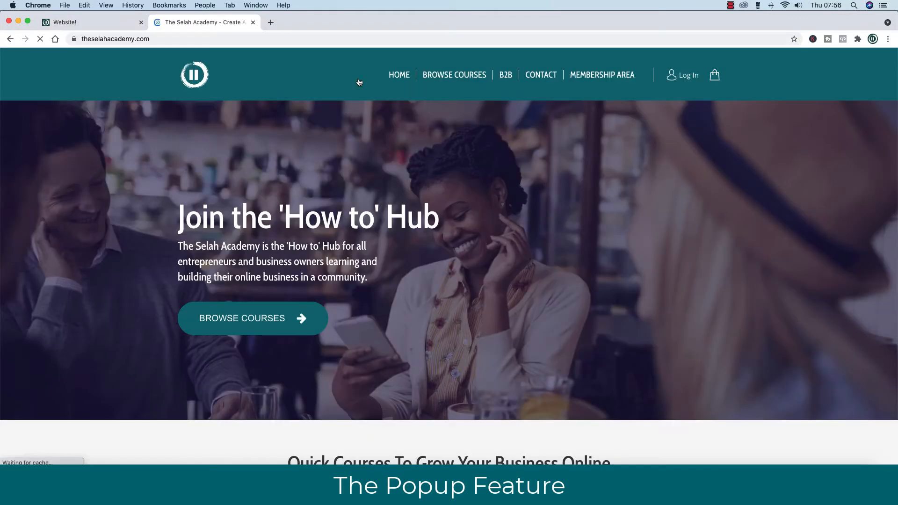
pyautogui.click(597, 76)
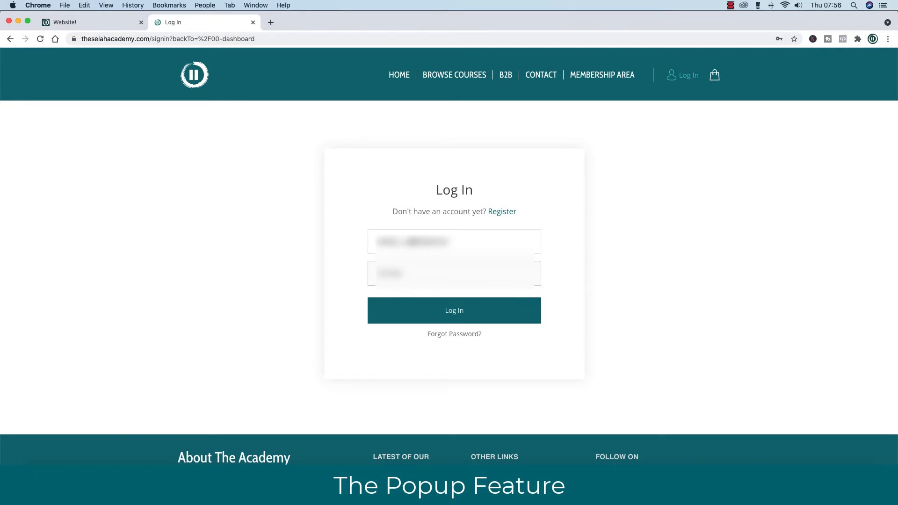
pyautogui.click(392, 321)
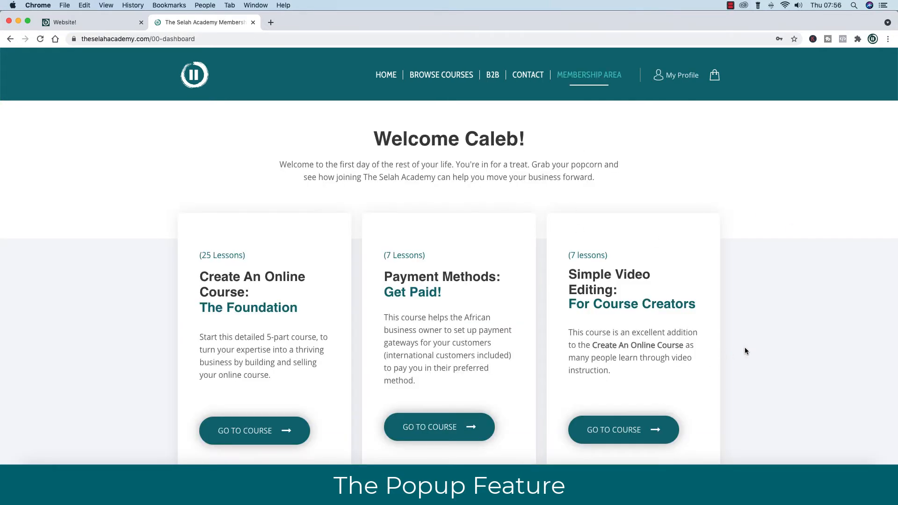
pyautogui.scroll(-3, 758, 350)
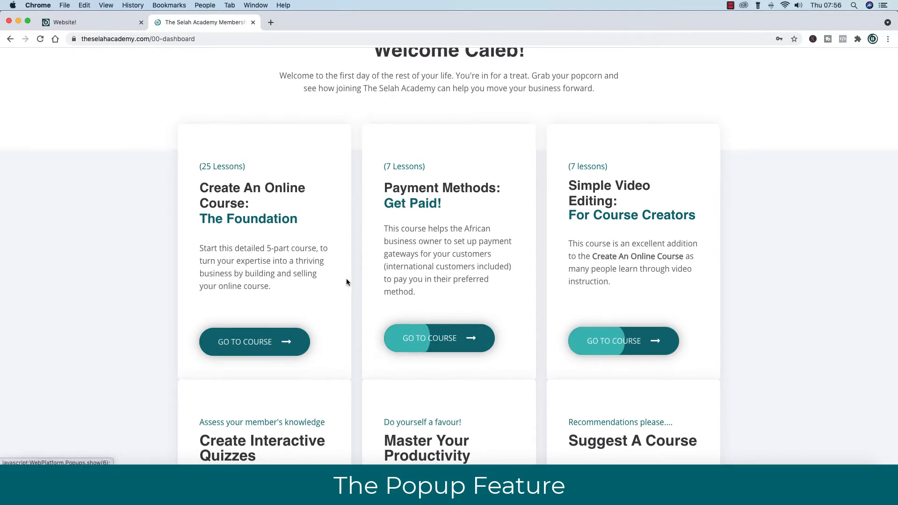
pyautogui.scroll(1, 348, 286)
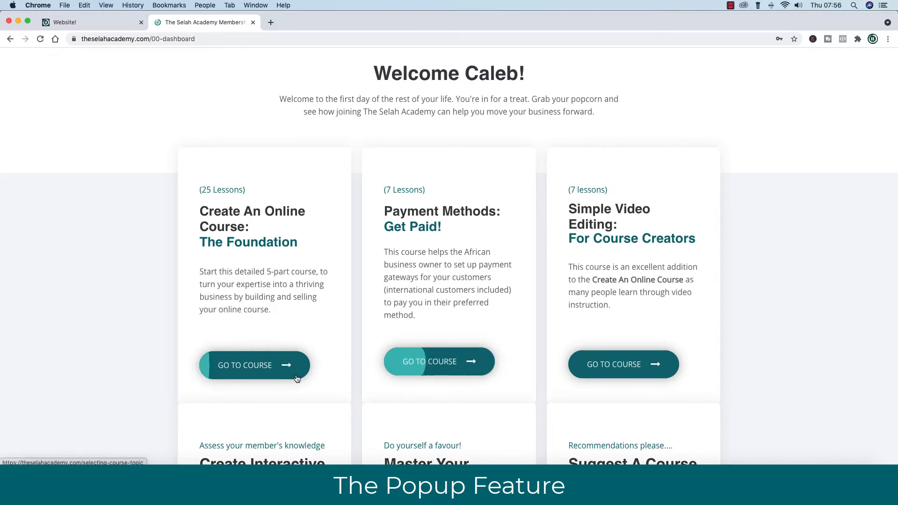
# Open the Create An Online Course lessons, dismiss the intro video, and return to the builder.
pyautogui.click(240, 366)
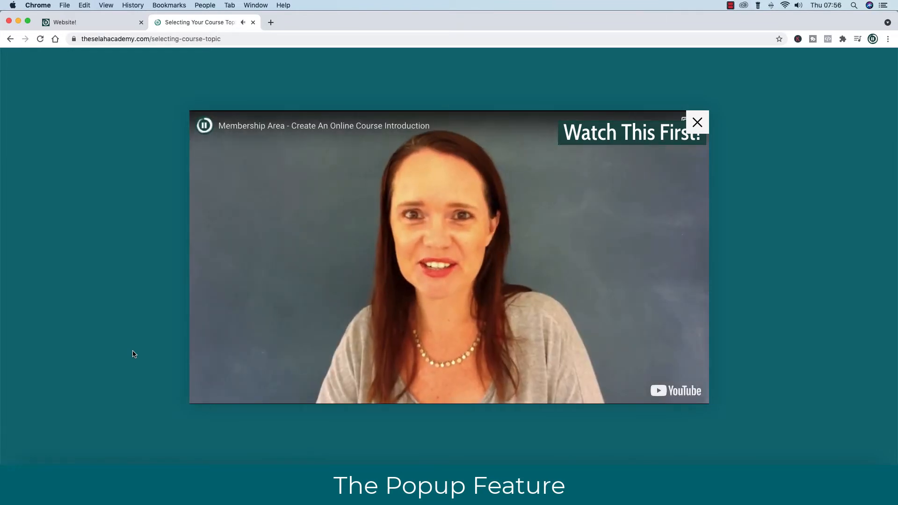
pyautogui.click(697, 123)
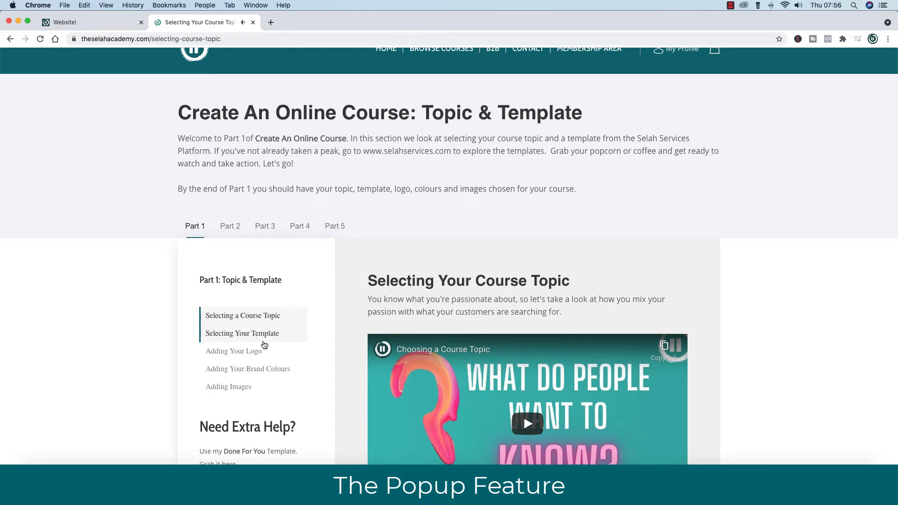
pyautogui.scroll(-4, 269, 345)
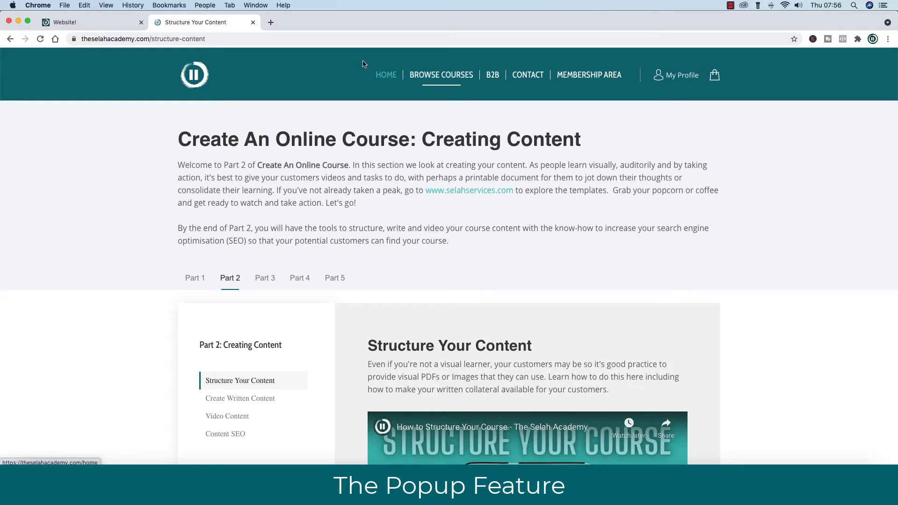
pyautogui.click(99, 21)
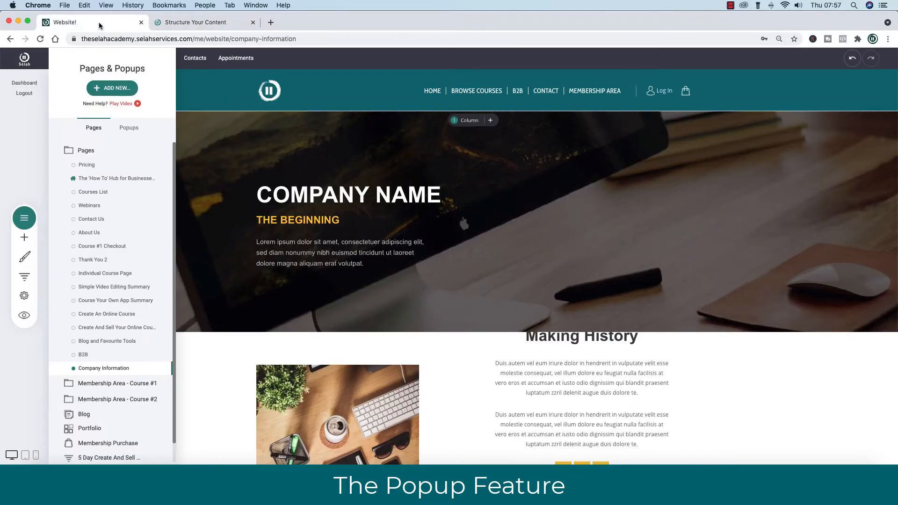
# Add a new popup and browse Opt-In templates such as 'Grab Your Free Spot' and 'Summer Sale'.
pyautogui.click(116, 88)
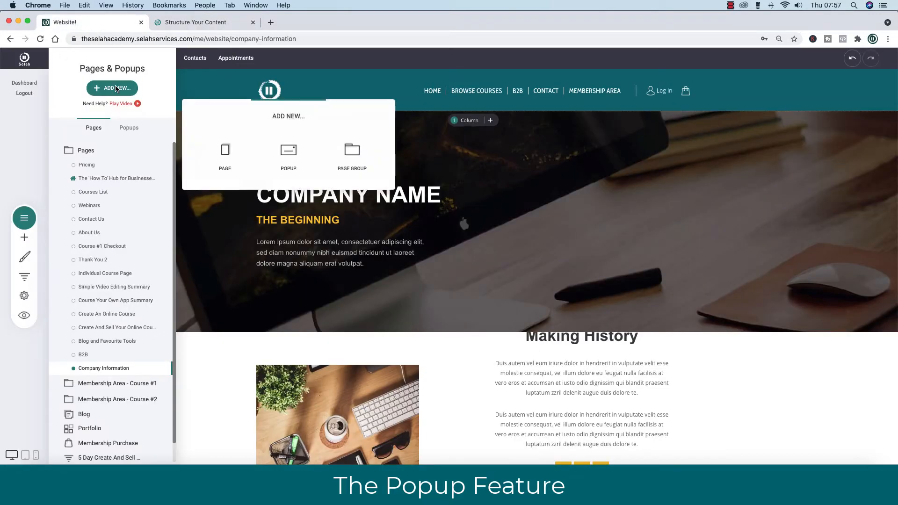
pyautogui.click(288, 156)
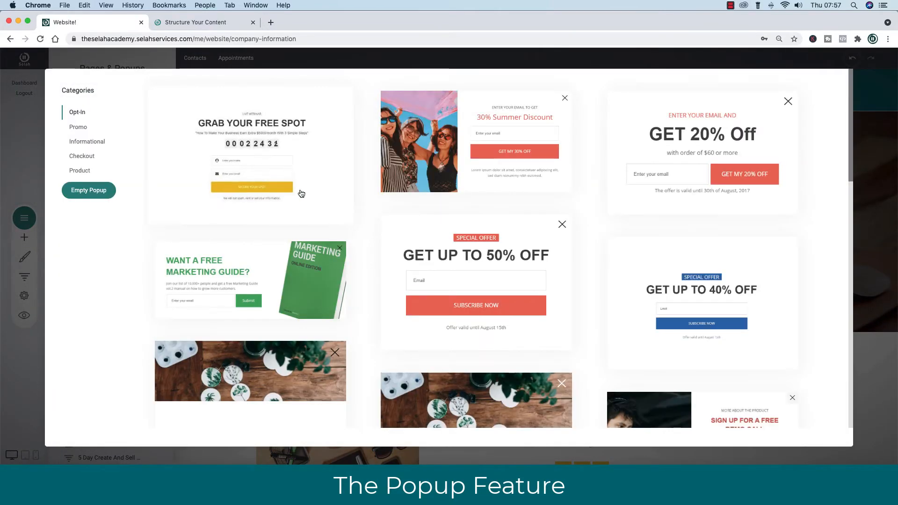
pyautogui.scroll(-5, 644, 278)
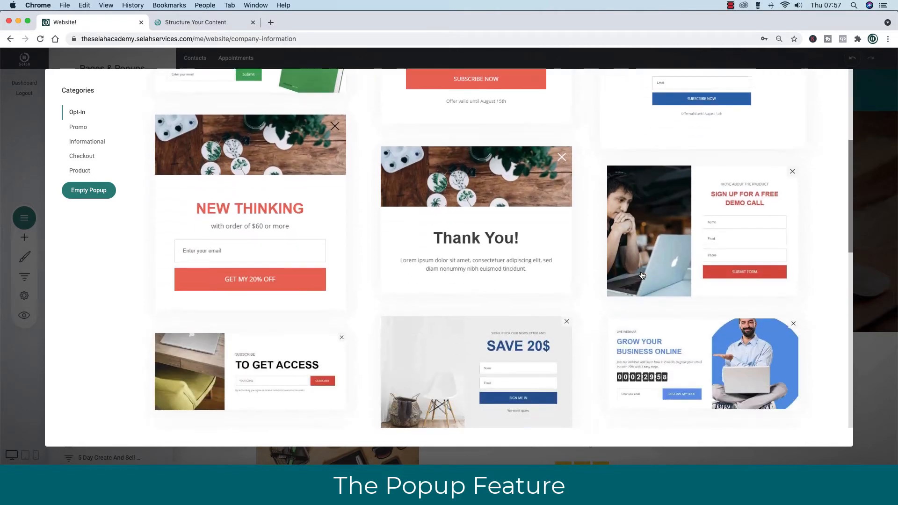
pyautogui.scroll(-9, 643, 275)
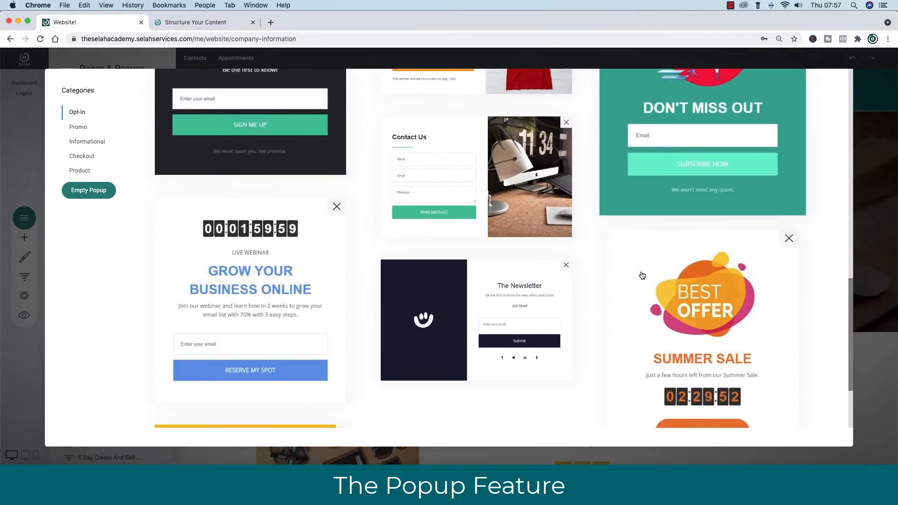
pyautogui.scroll(2, 642, 275)
pyautogui.scroll(-4, 643, 275)
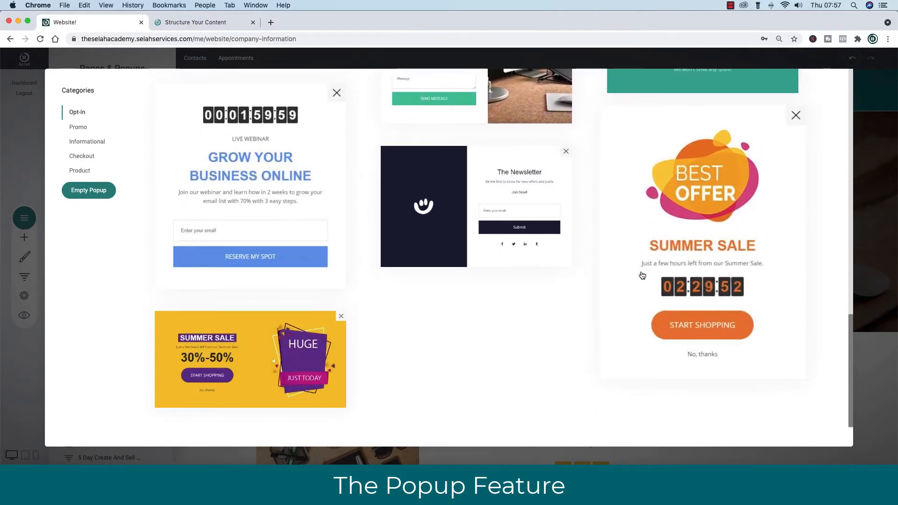
pyautogui.scroll(15, 642, 275)
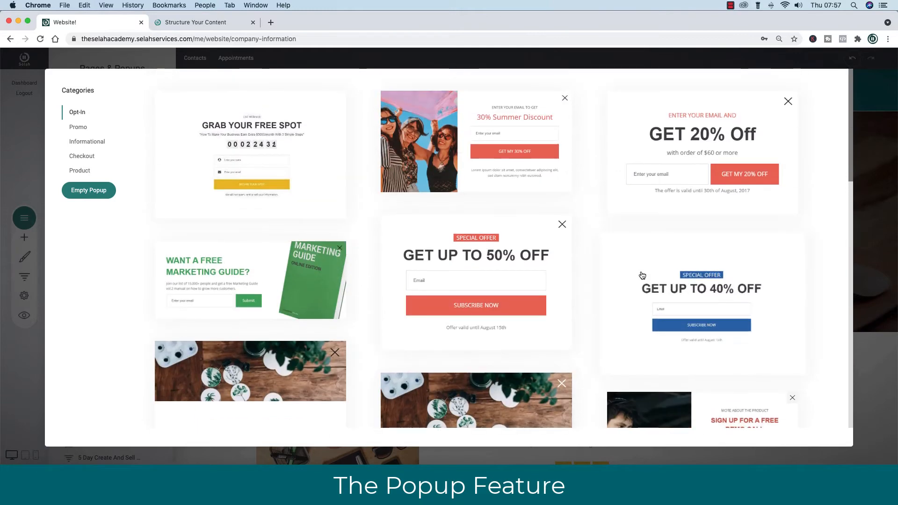
# Scroll the live Courses List page, opening and closing a course's waiting-list sign-up form.
pyautogui.click(210, 22)
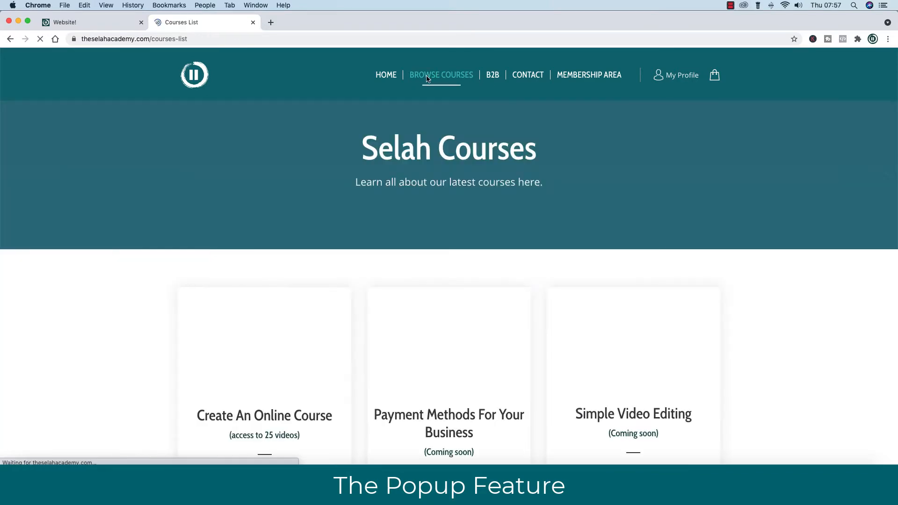
pyautogui.scroll(-5, 515, 236)
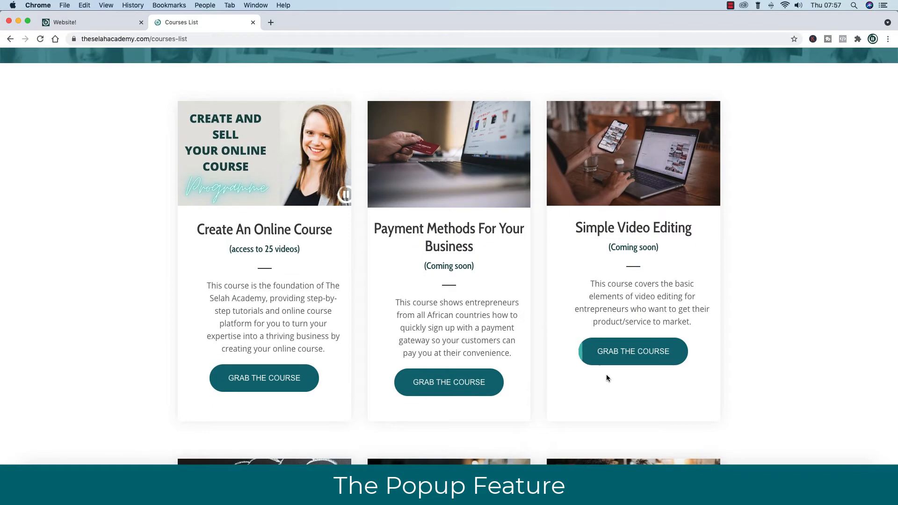
pyautogui.click(637, 356)
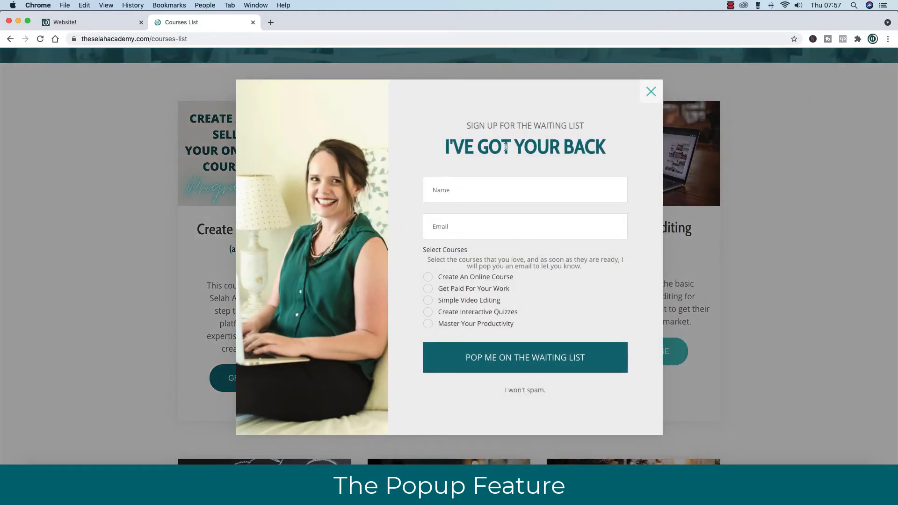
pyautogui.scroll(-3, 485, 281)
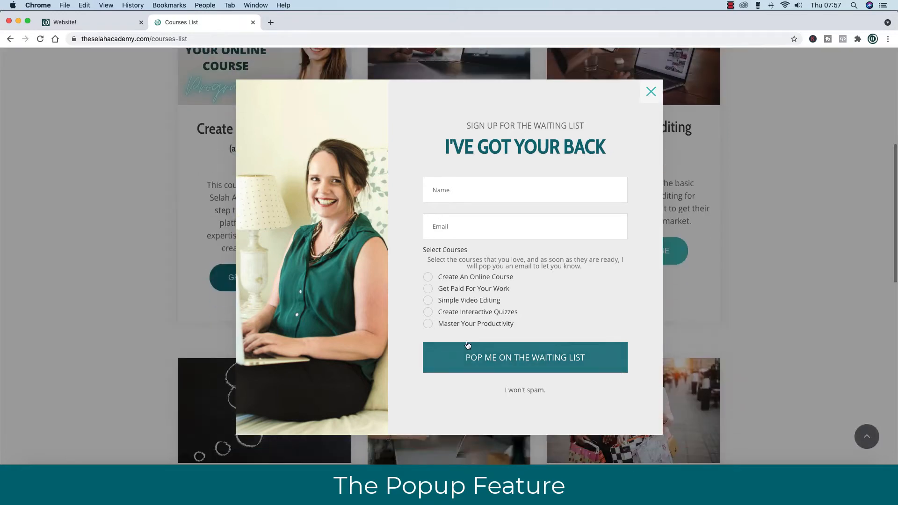
pyautogui.click(649, 93)
pyautogui.scroll(-7, 801, 234)
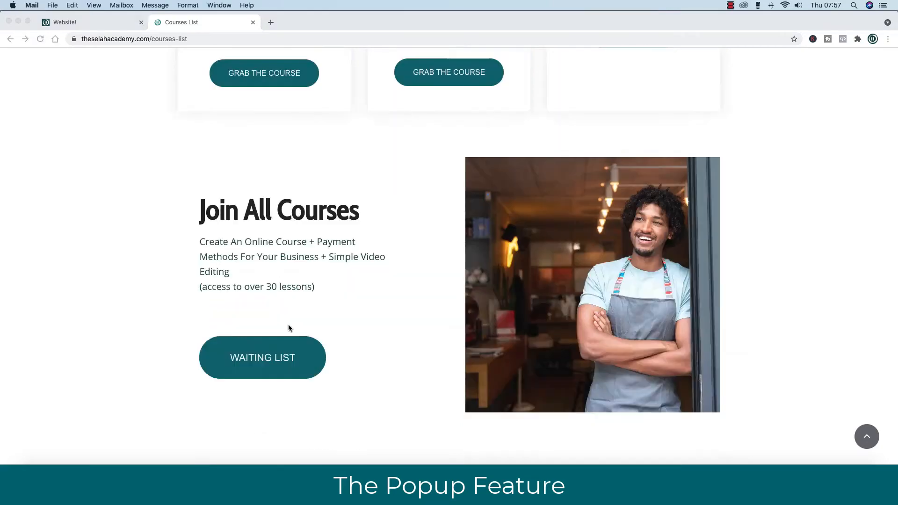
pyautogui.scroll(18, 288, 324)
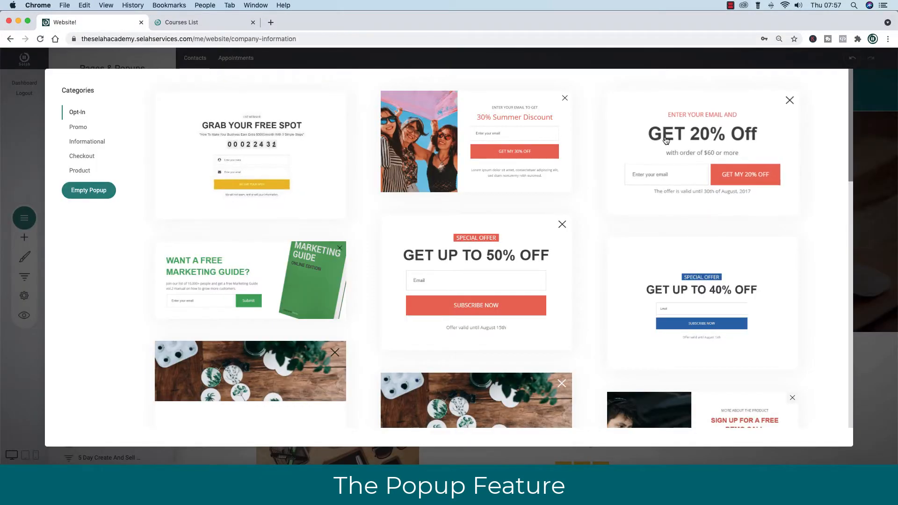
# Insert the Marketing Guide popup template and set its image column background to the fingerprint image.
pyautogui.click(285, 271)
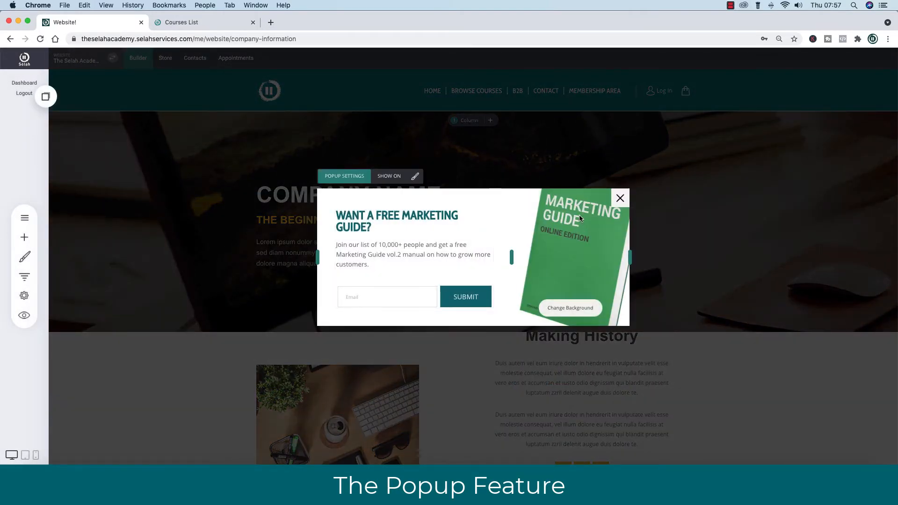
pyautogui.click(574, 308)
pyautogui.click(441, 165)
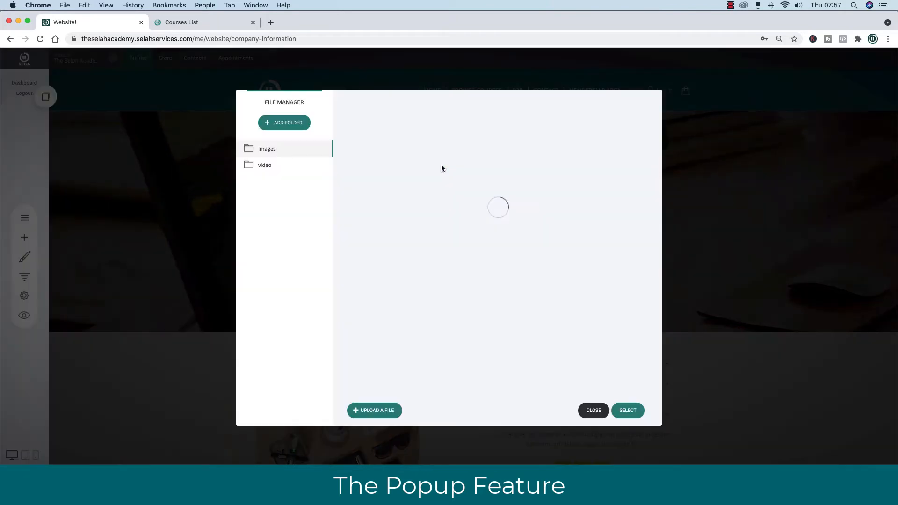
pyautogui.scroll(-15, 478, 261)
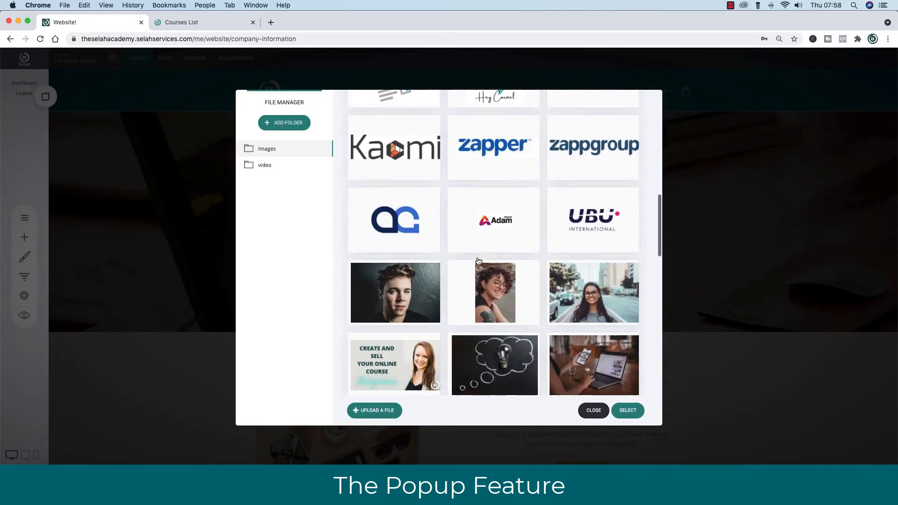
pyautogui.scroll(10, 478, 261)
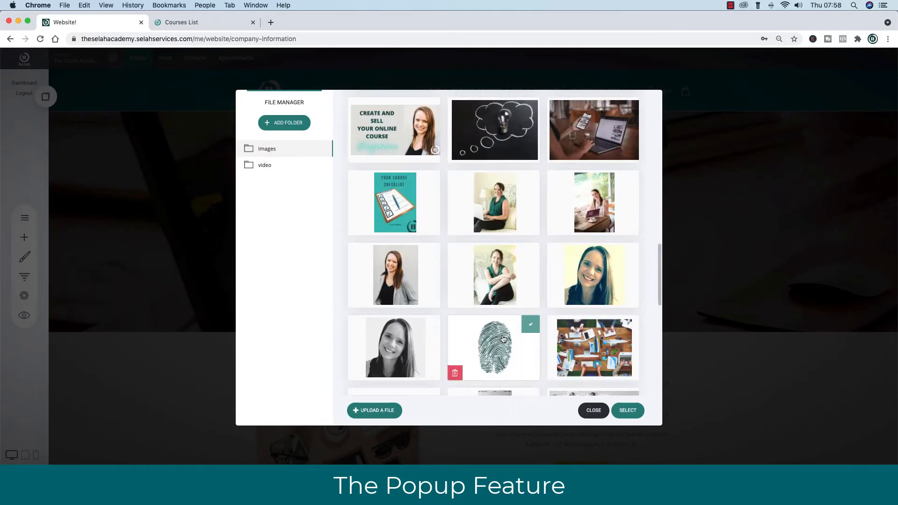
pyautogui.click(503, 341)
pyautogui.click(627, 408)
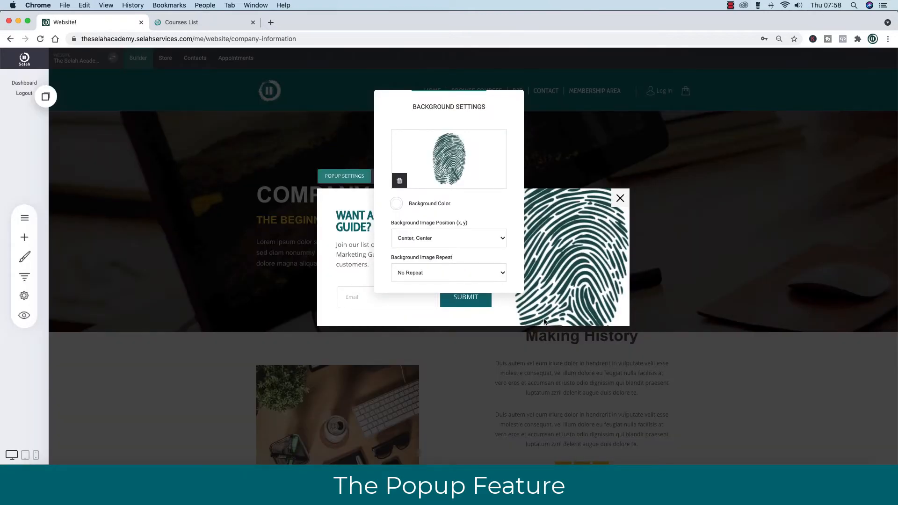
pyautogui.click(570, 291)
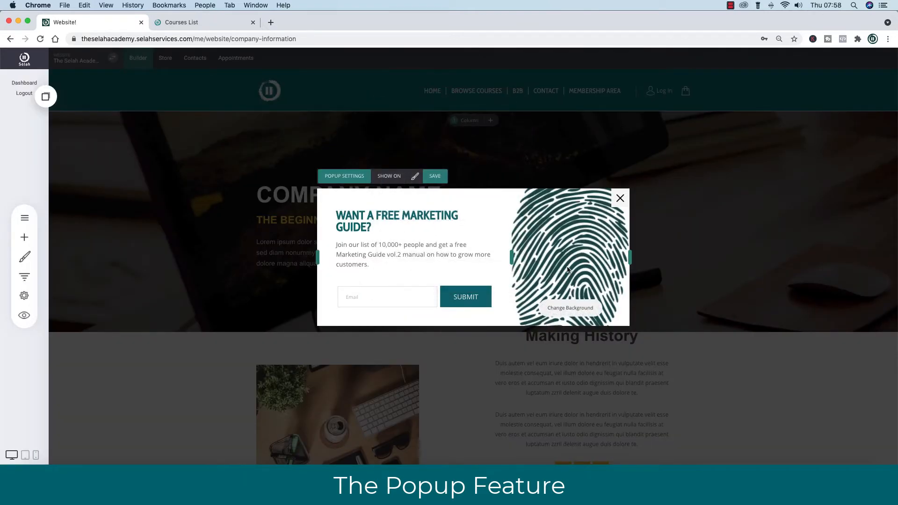
# Keep the background position at Center, Center and set repeat to Cover whole area.
pyautogui.click(572, 308)
pyautogui.click(423, 235)
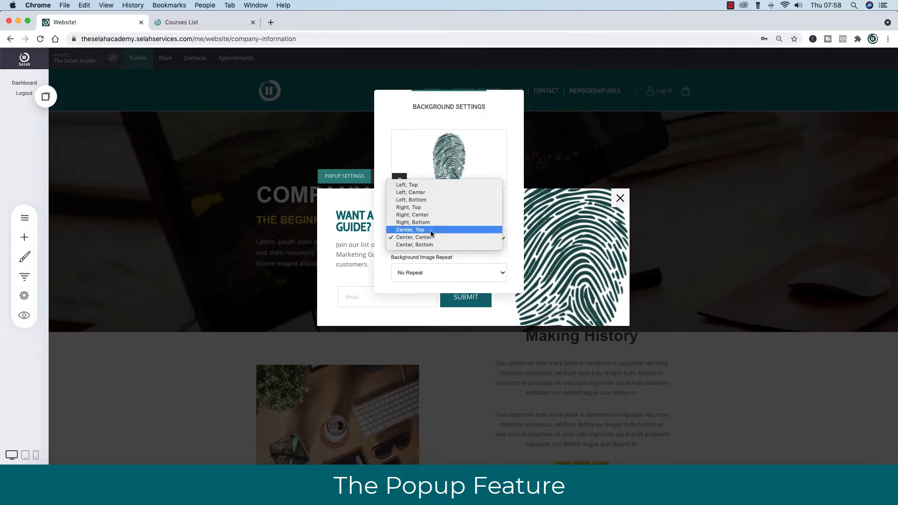
pyautogui.click(455, 276)
pyautogui.click(456, 276)
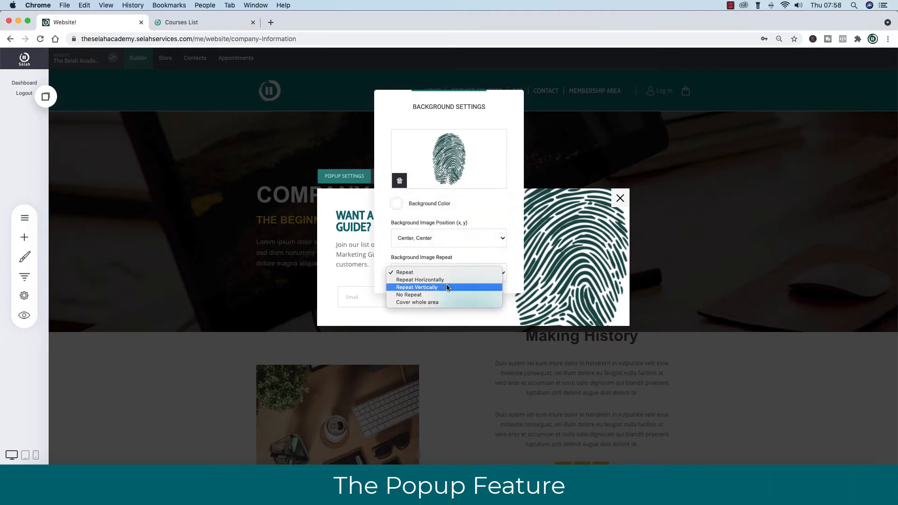
pyautogui.click(444, 303)
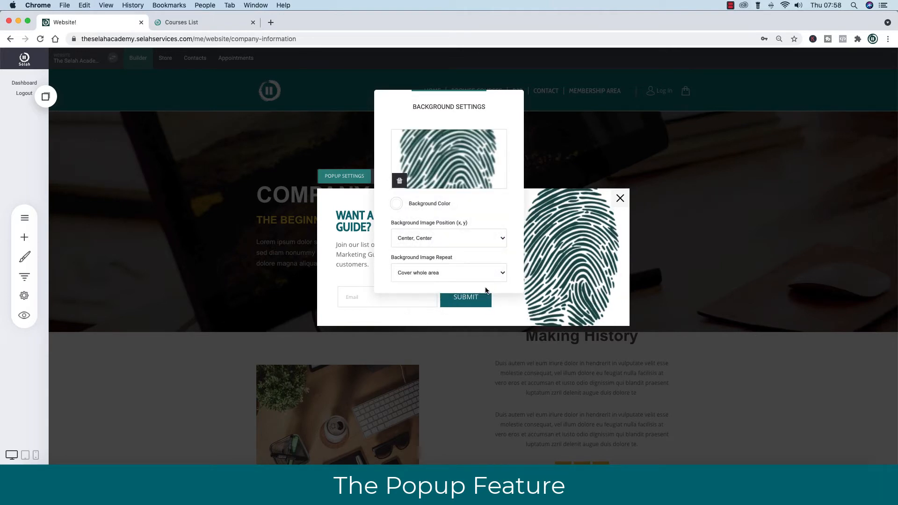
pyautogui.click(572, 258)
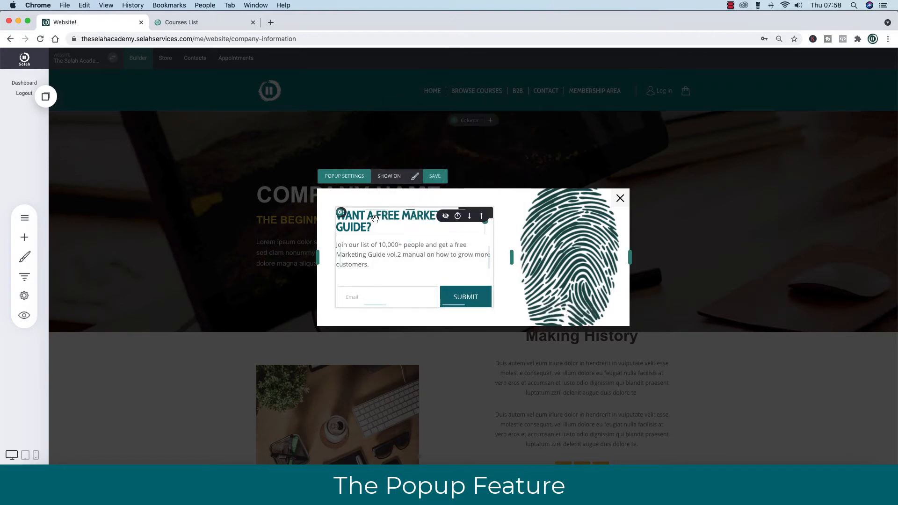
# Change the popup heading to 'Want To Know Your Customer?'.
pyautogui.click(347, 196)
pyautogui.moveTo(367, 216); pyautogui.dragTo(367, 226)
pyautogui.write('TO KNOW YOU')
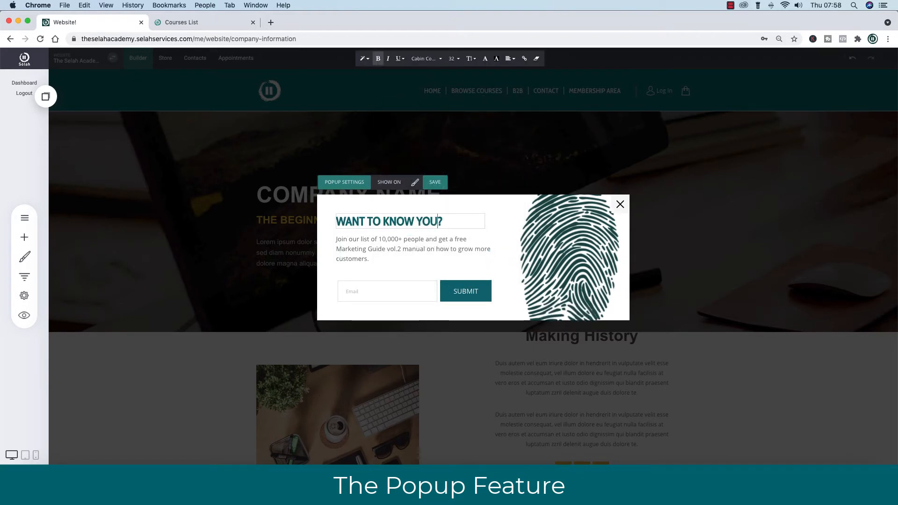
pyautogui.write('R CUSTOMERS')
# Replace the body text with the ideal-customer worksheet offer and save the popup.
pyautogui.click(367, 265)
pyautogui.moveTo(365, 264); pyautogui.dragTo(336, 244)
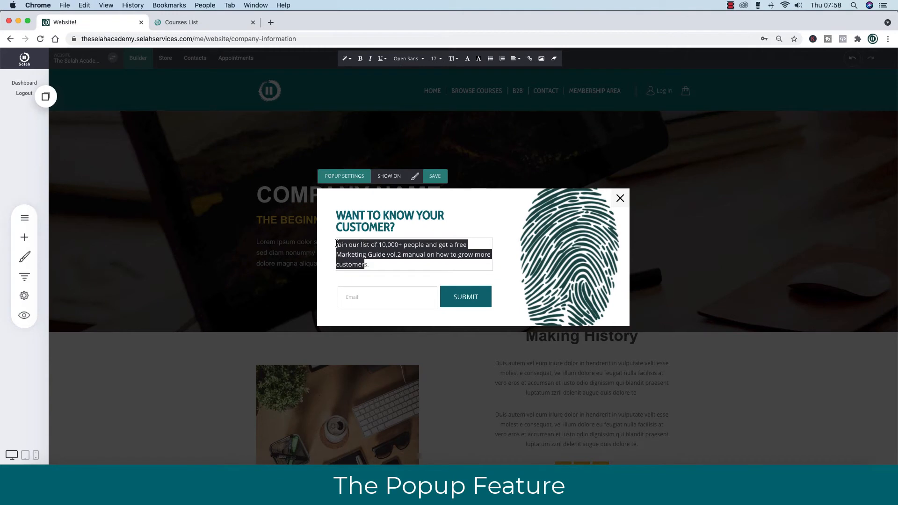
pyautogui.write("Pop your email in and we'll send you a worksh")
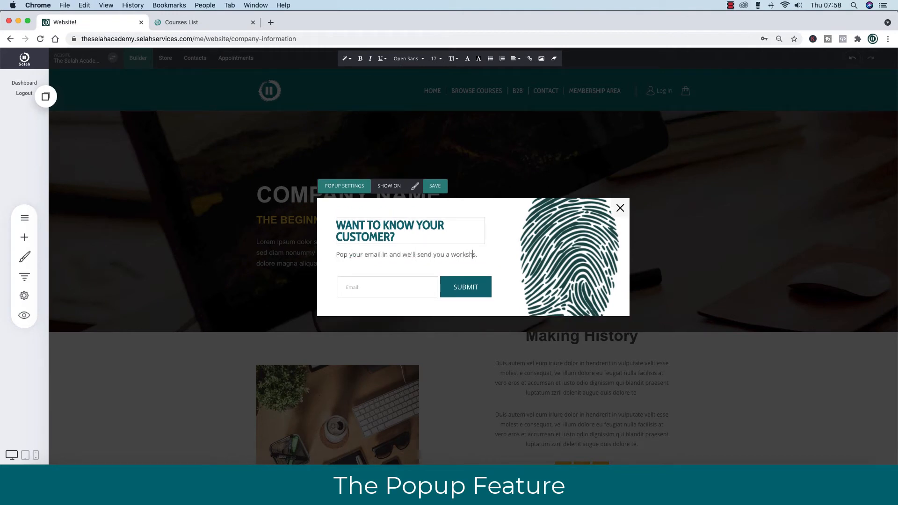
pyautogui.write('eet to help you identify your ideal customer a')
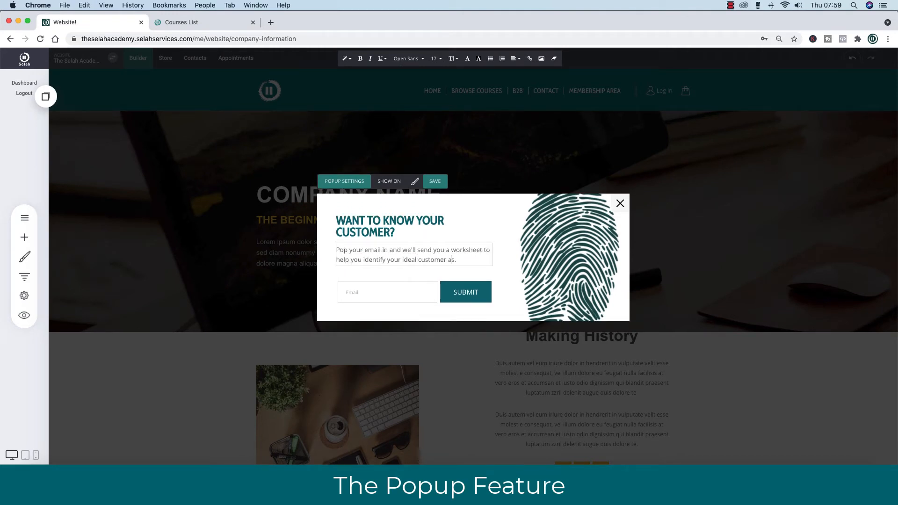
pyautogui.write('vatar')
pyautogui.press('Delete')
pyautogui.moveTo(555, 264)
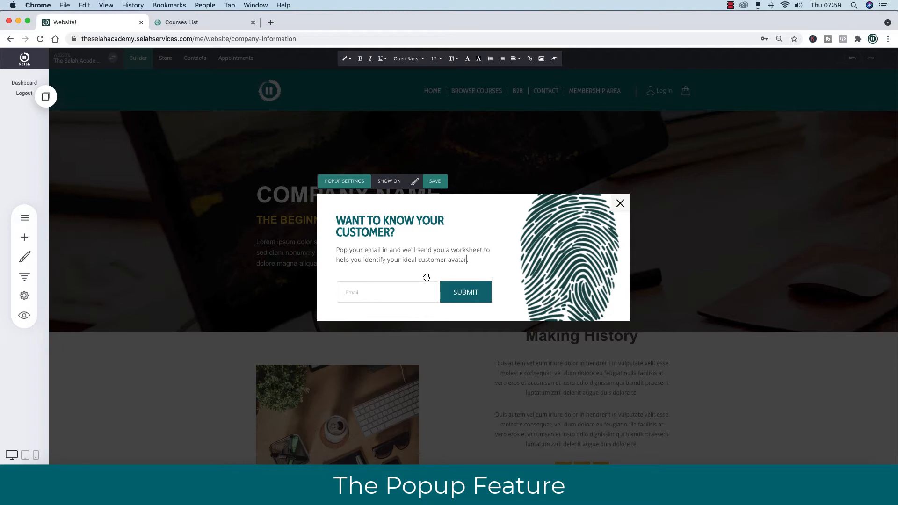
pyautogui.click(434, 185)
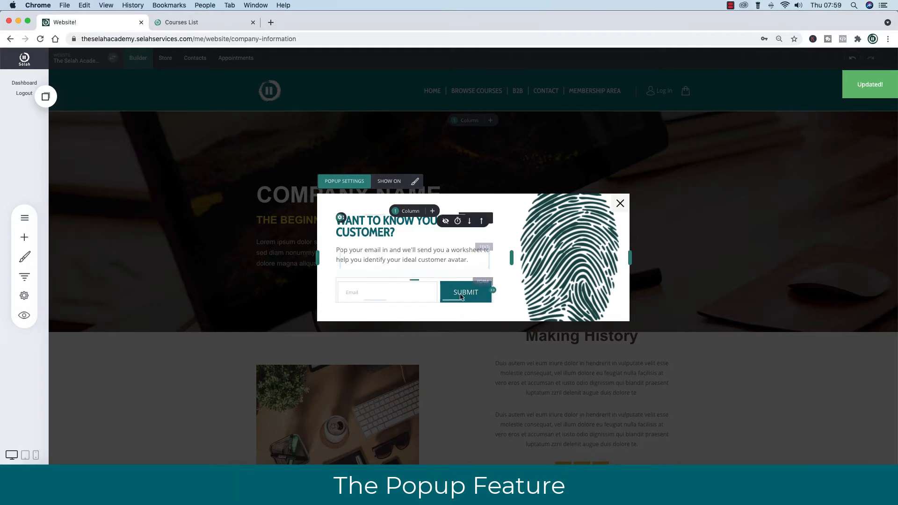
# Widen the popup's padding size to 96px.
pyautogui.click(415, 182)
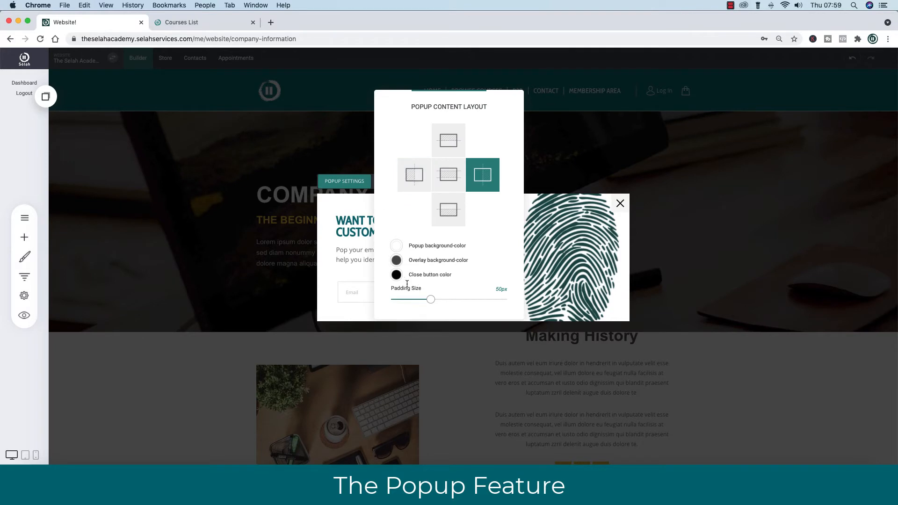
pyautogui.moveTo(427, 300); pyautogui.dragTo(467, 301)
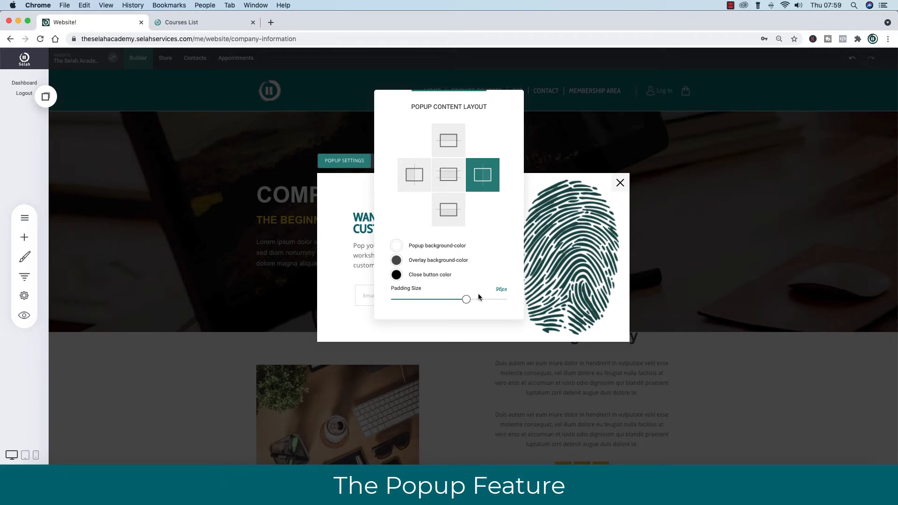
pyautogui.click(567, 242)
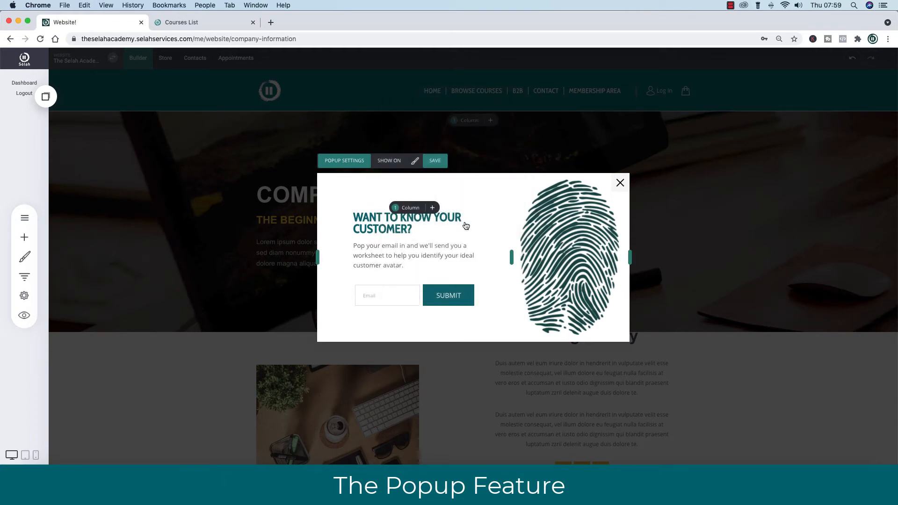
# Name the popup 'your ideal customer worksheet', keep show-again-next-visit and Fade In From Left, and save.
pyautogui.click(342, 162)
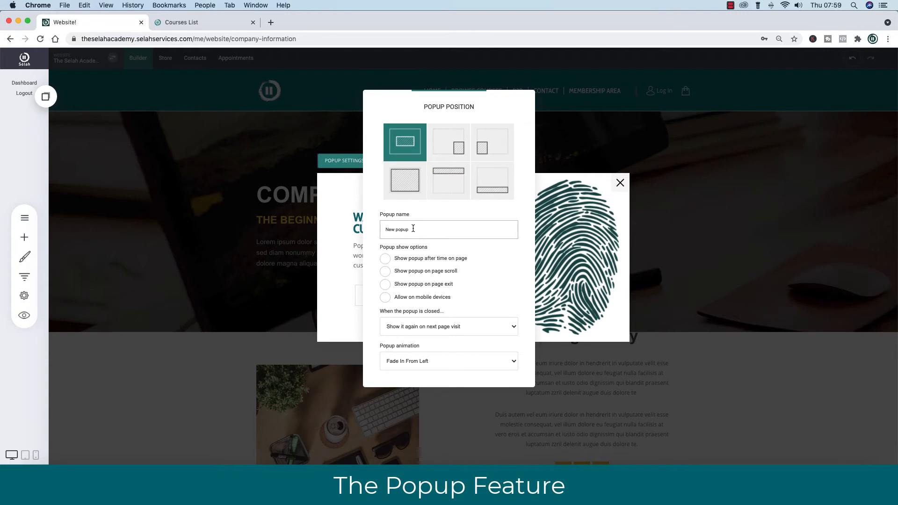
pyautogui.moveTo(413, 229); pyautogui.dragTo(388, 228)
pyautogui.write('your ideal customer worksheet')
pyautogui.click(498, 325)
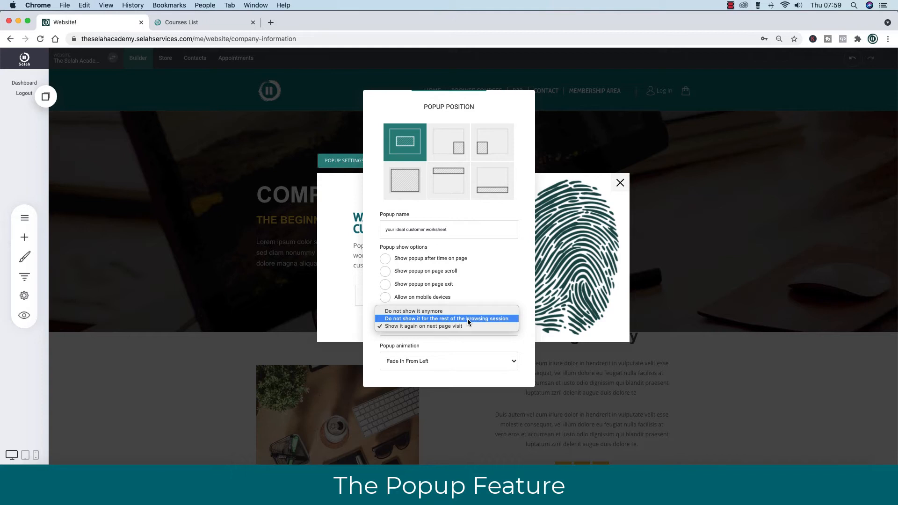
pyautogui.click(473, 290)
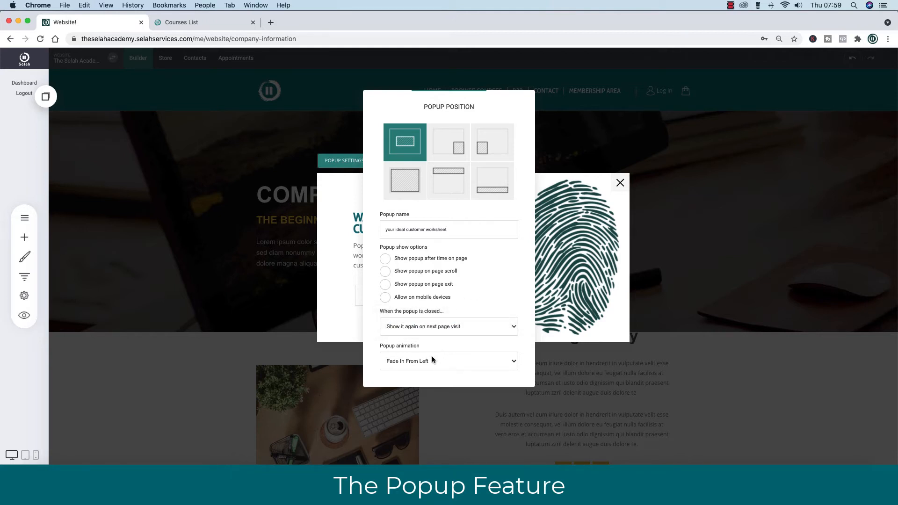
pyautogui.click(432, 360)
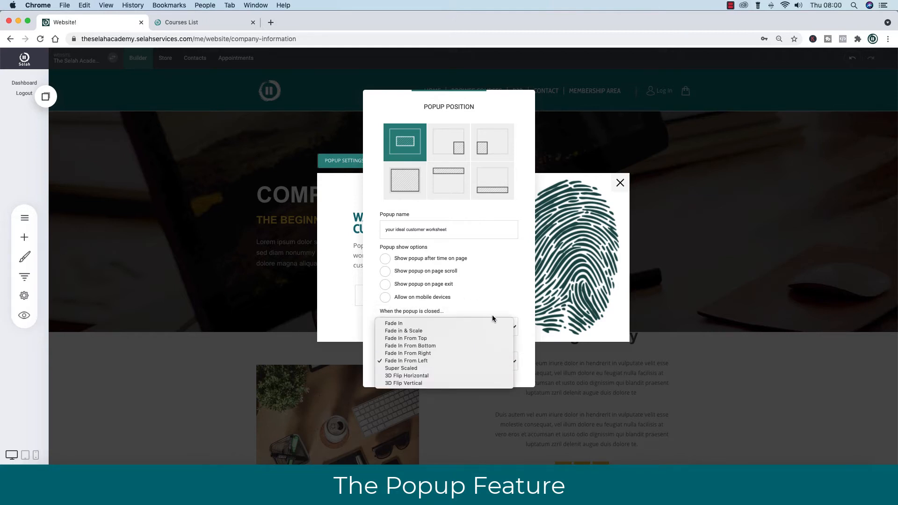
pyautogui.click(501, 300)
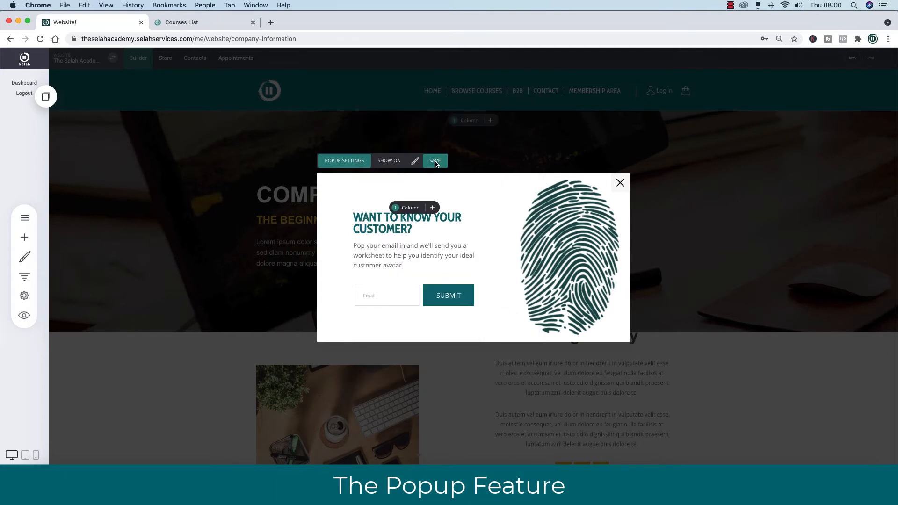
pyautogui.click(435, 161)
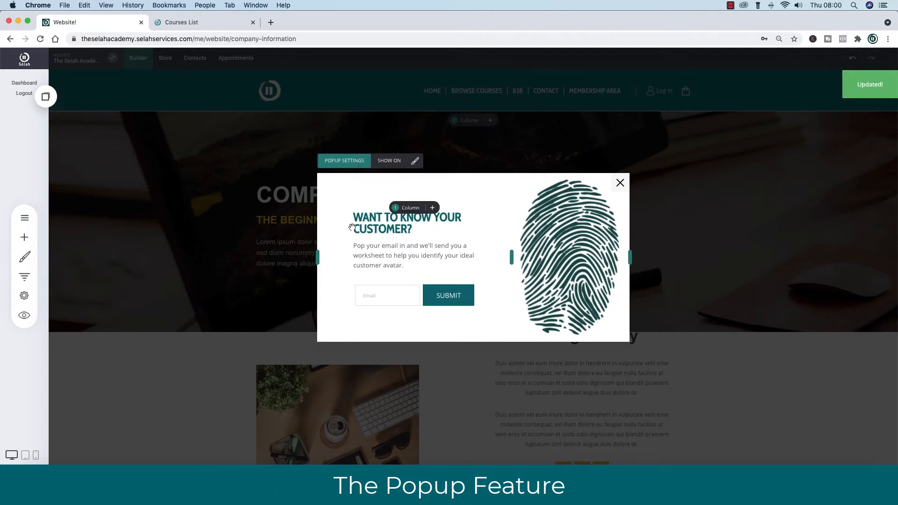
# Make the popup appear after a few seconds on the page, save it, and close the preview.
pyautogui.click(342, 161)
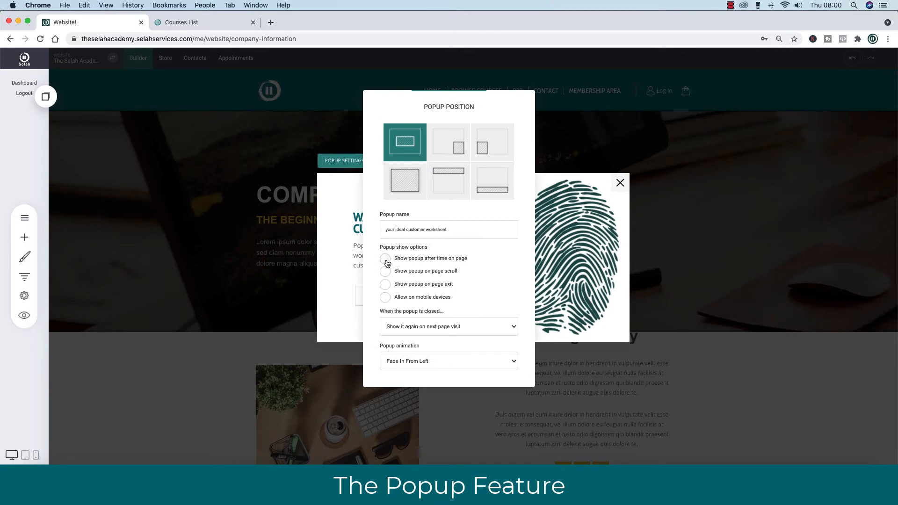
pyautogui.click(385, 259)
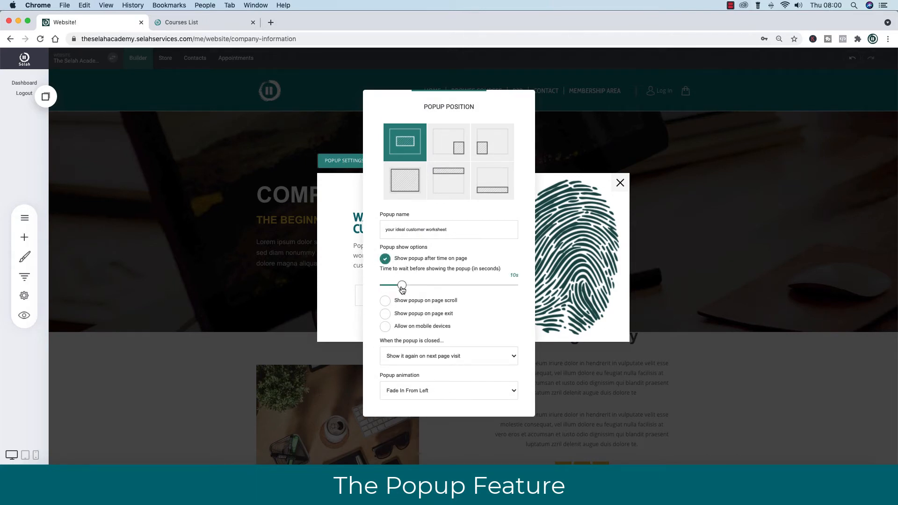
pyautogui.moveTo(403, 289); pyautogui.dragTo(384, 289)
pyautogui.click(486, 356)
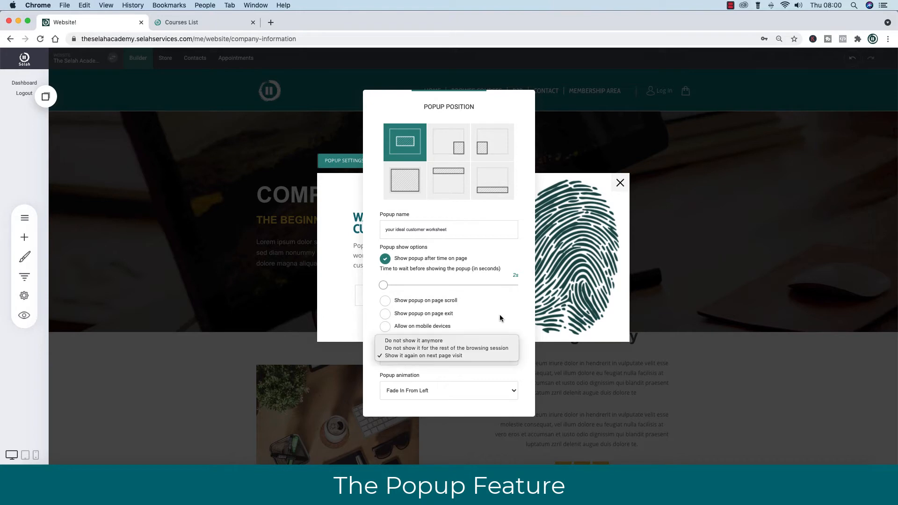
pyautogui.click(501, 313)
pyautogui.click(340, 261)
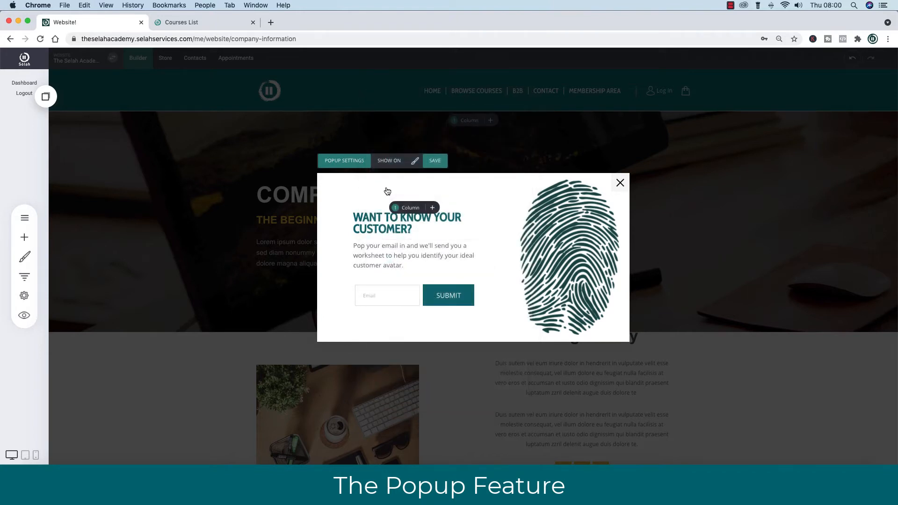
pyautogui.click(435, 160)
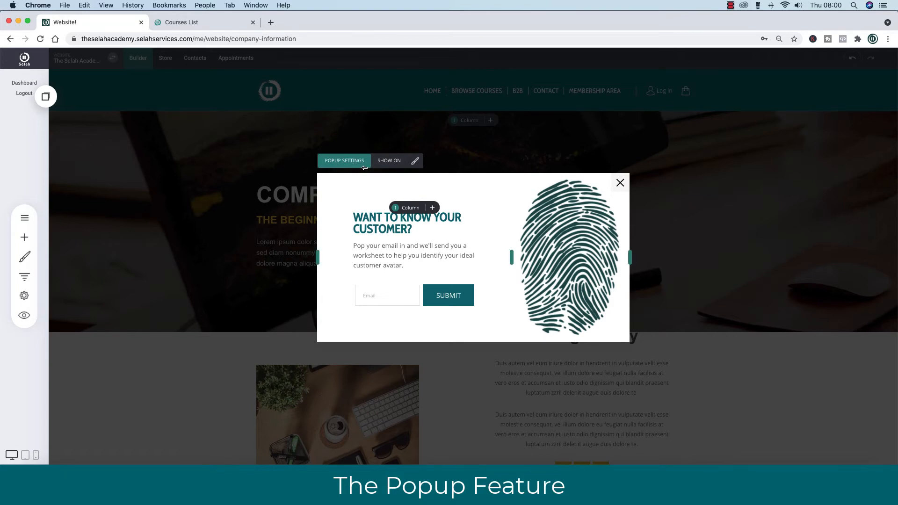
pyautogui.click(620, 183)
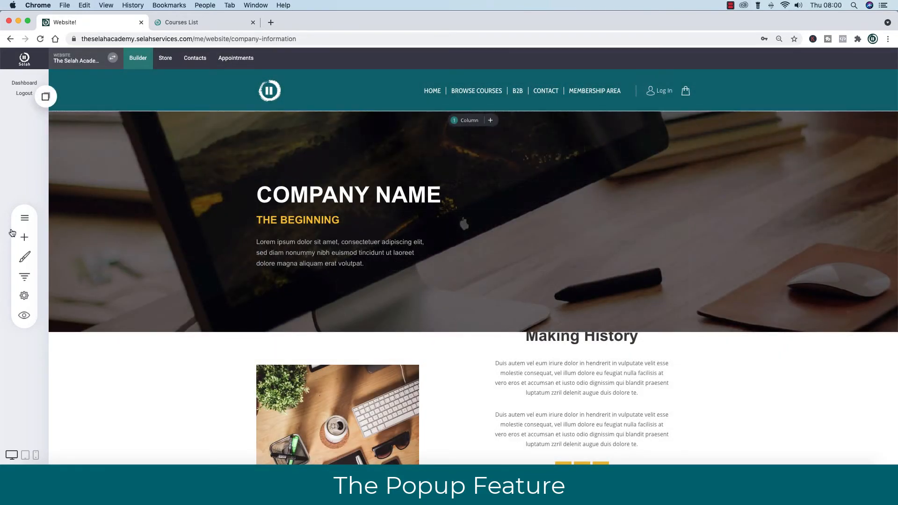
# Open the 'your ideal customer worksheet' popup from the Popups list for editing.
pyautogui.click(24, 218)
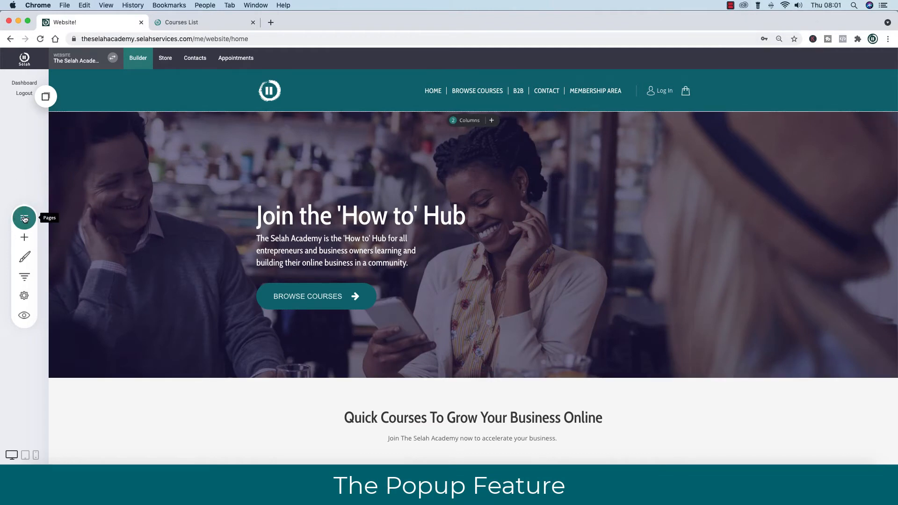
pyautogui.click(25, 218)
pyautogui.click(129, 127)
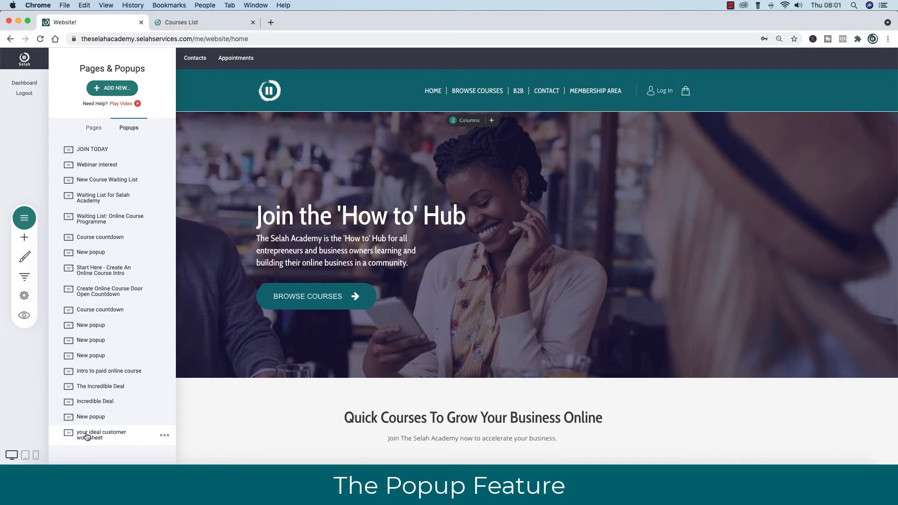
pyautogui.click(164, 436)
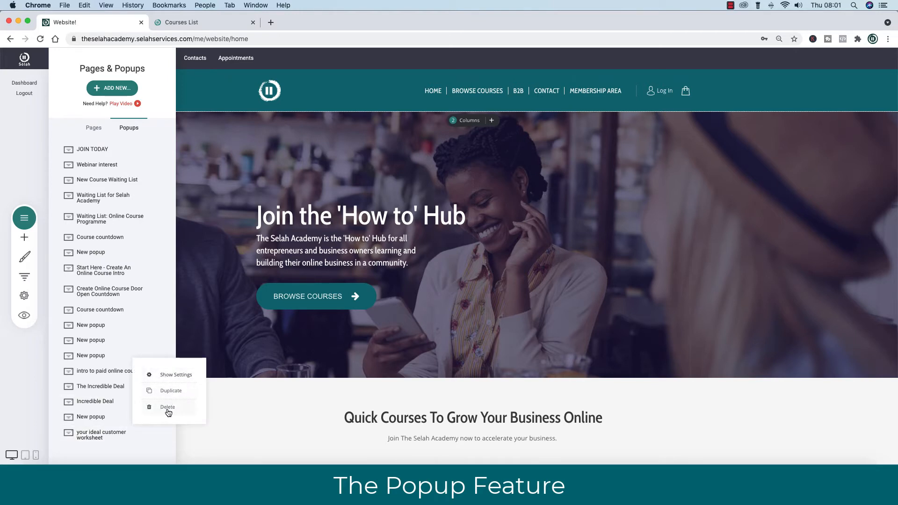
pyautogui.click(92, 435)
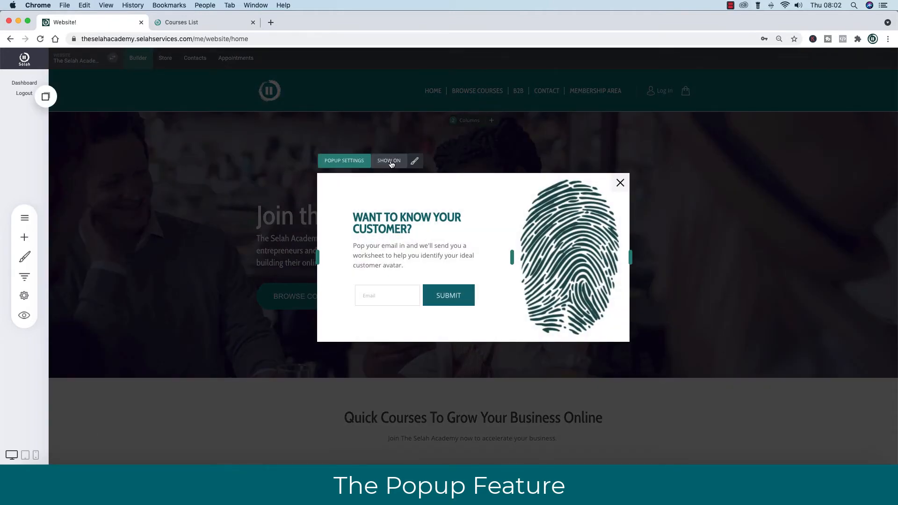
# Choose the 'How To' Hub page under Show On, confirm, and save the popup.
pyautogui.click(389, 161)
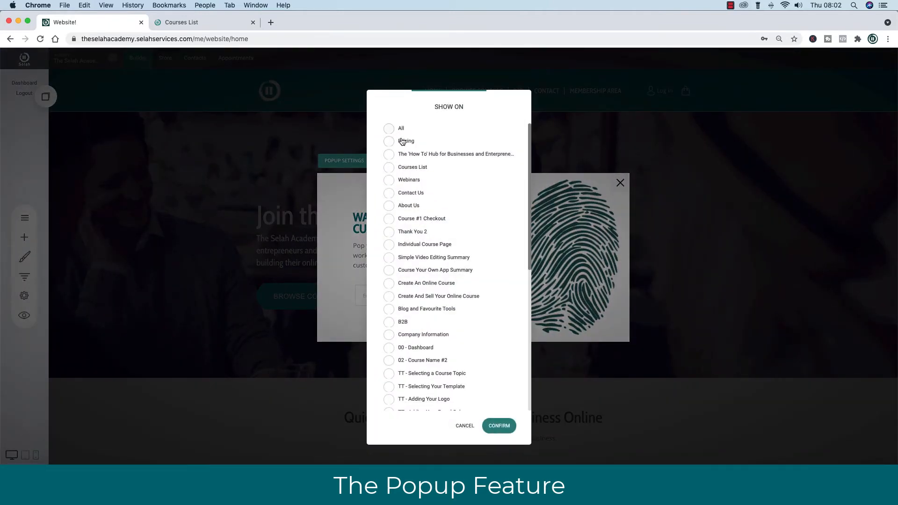
pyautogui.scroll(-6, 440, 354)
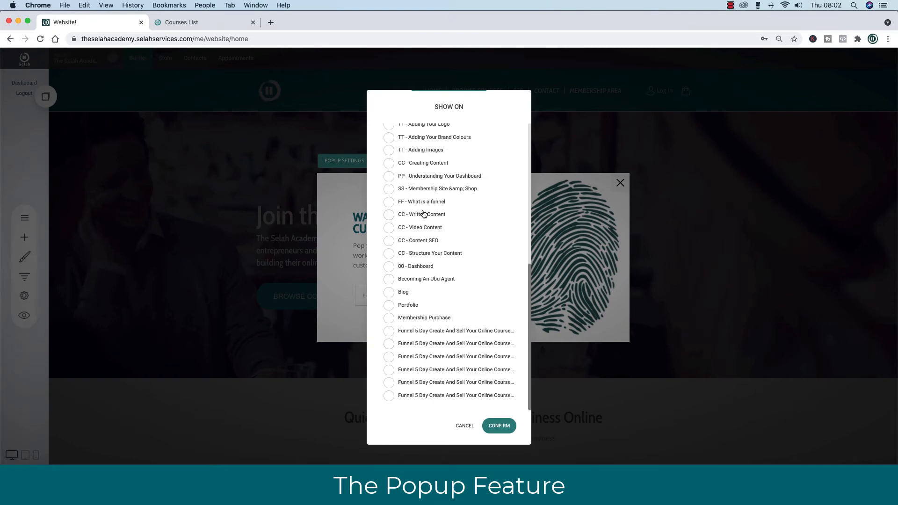
pyautogui.scroll(4, 423, 214)
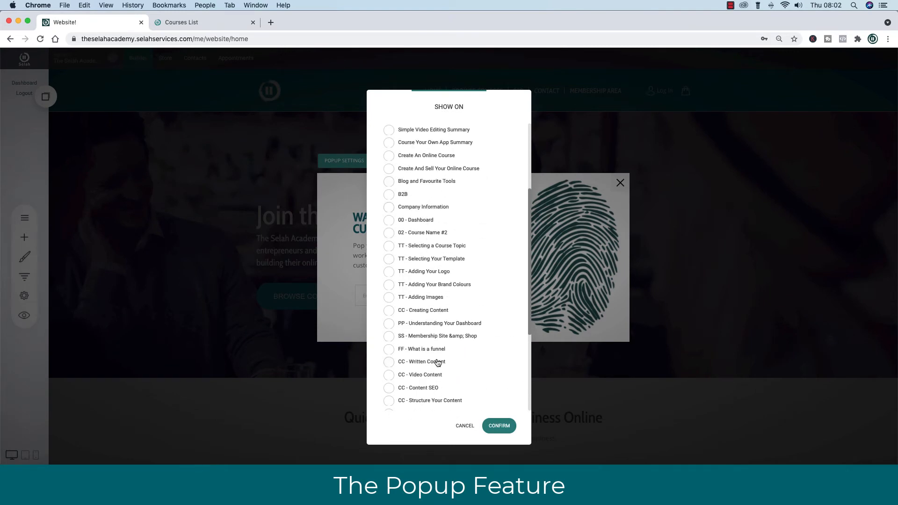
pyautogui.scroll(3, 438, 363)
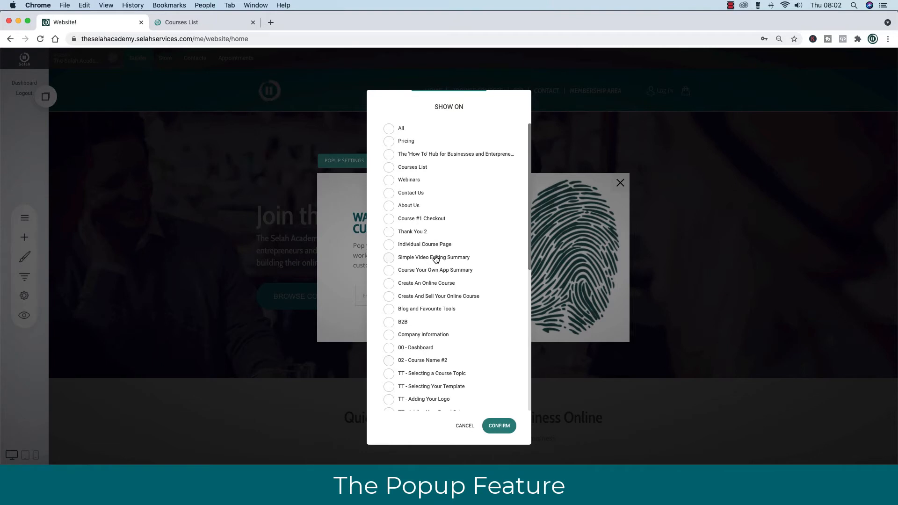
pyautogui.click(389, 154)
pyautogui.click(500, 426)
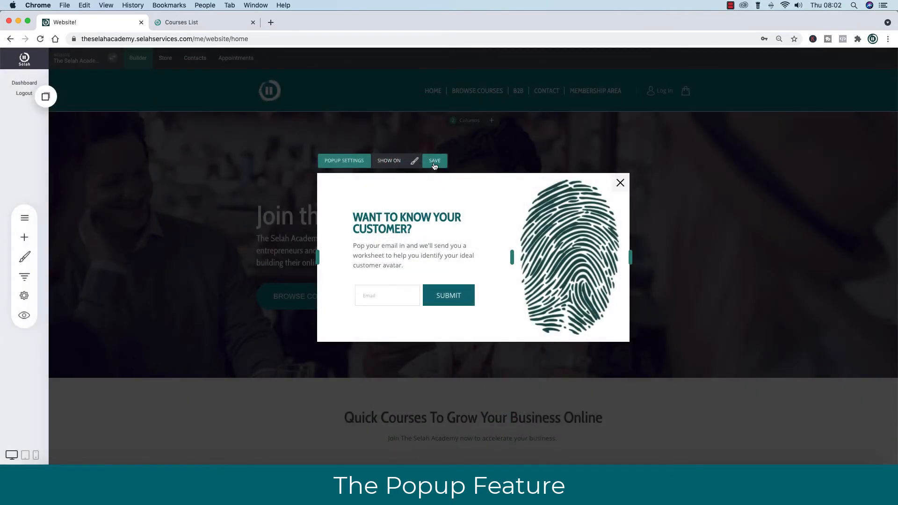
pyautogui.click(435, 161)
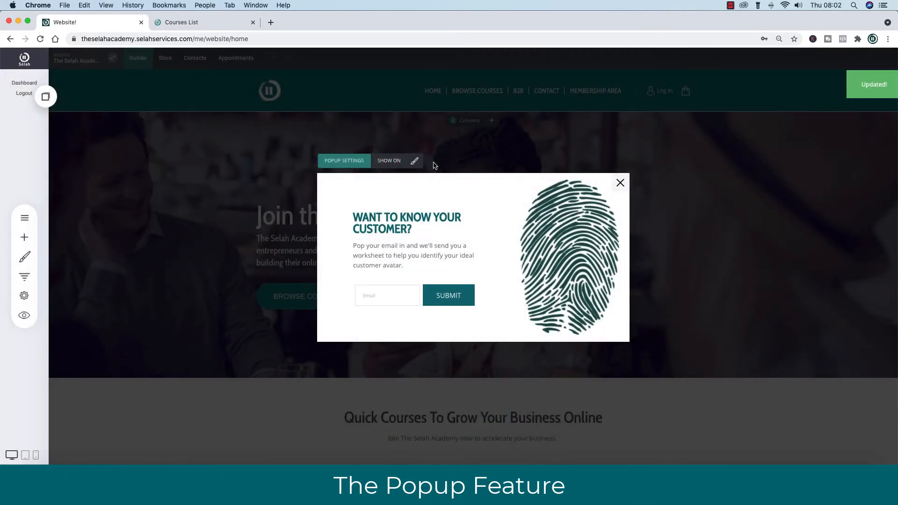
# Name the popup form 'Ideal Customer Avatar Worksheet' and set where notifications are sent.
pyautogui.click(432, 295)
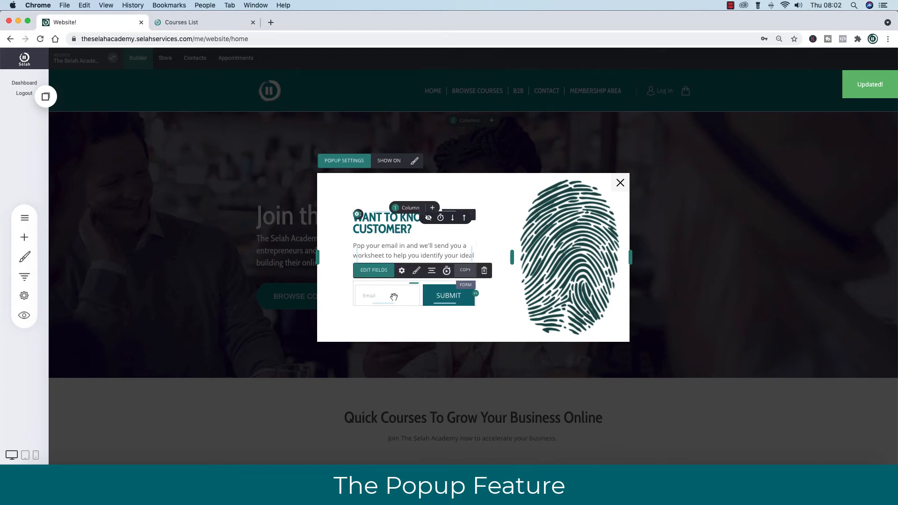
pyautogui.click(403, 271)
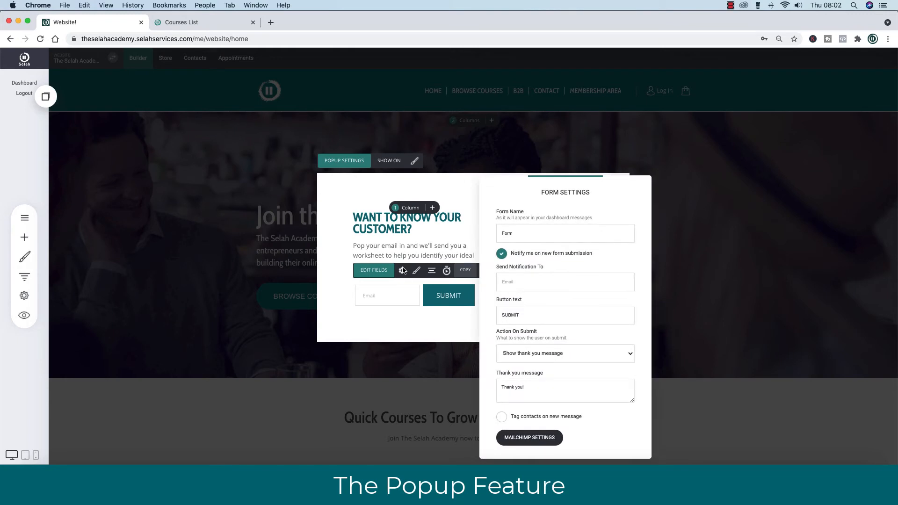
pyautogui.click(501, 234)
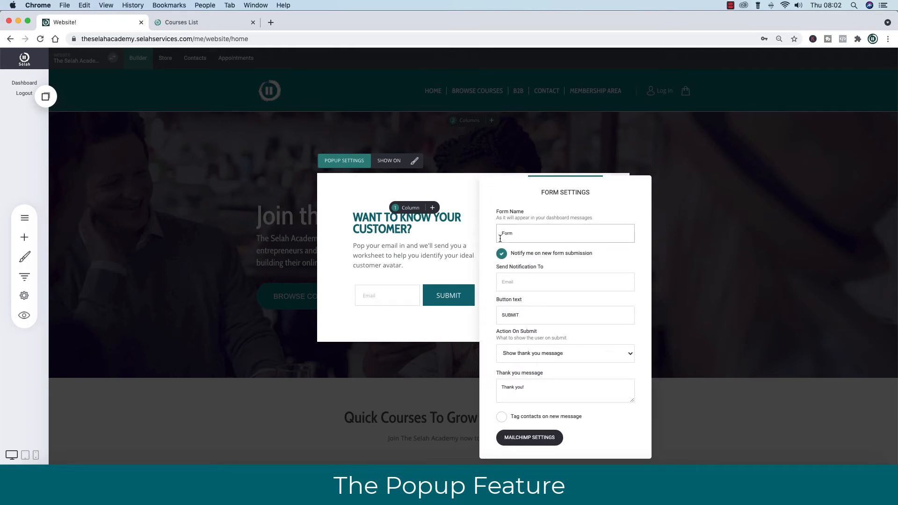
pyautogui.write('Ideal Customer Avatar Worksheet')
pyautogui.click(508, 283)
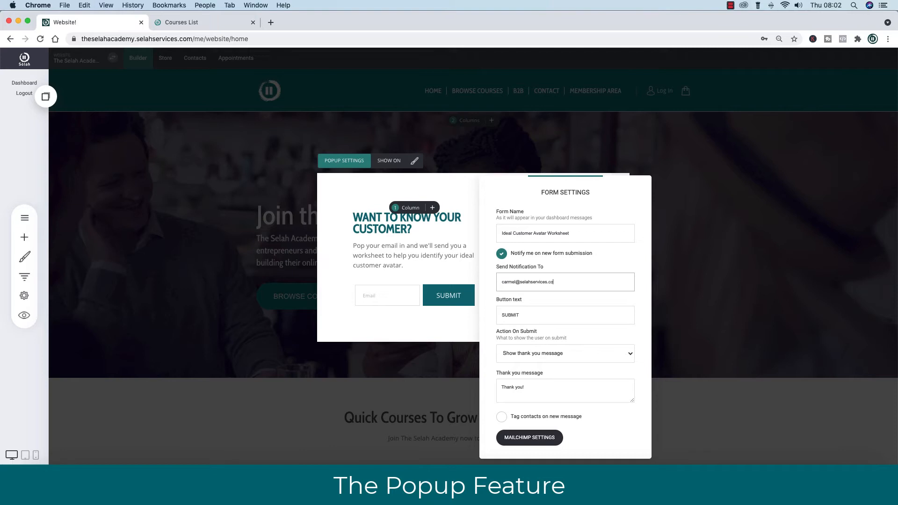
pyautogui.click(511, 314)
# Add form submissions to the Selah Mailchimp list and save the popup.
pyautogui.click(533, 443)
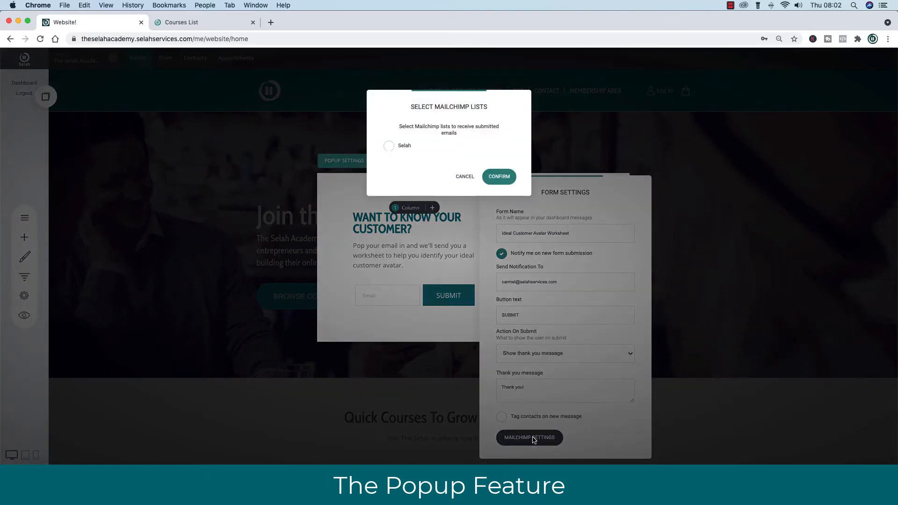
pyautogui.click(389, 146)
pyautogui.click(497, 176)
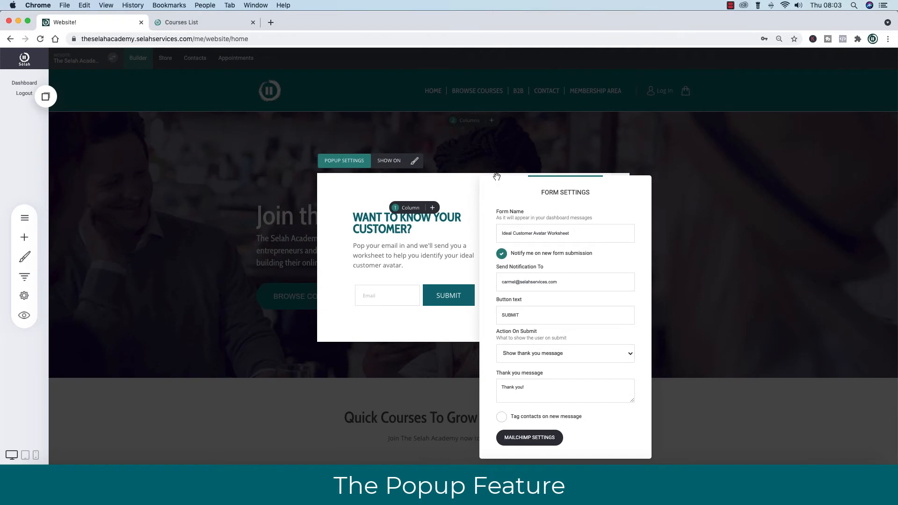
pyautogui.click(442, 326)
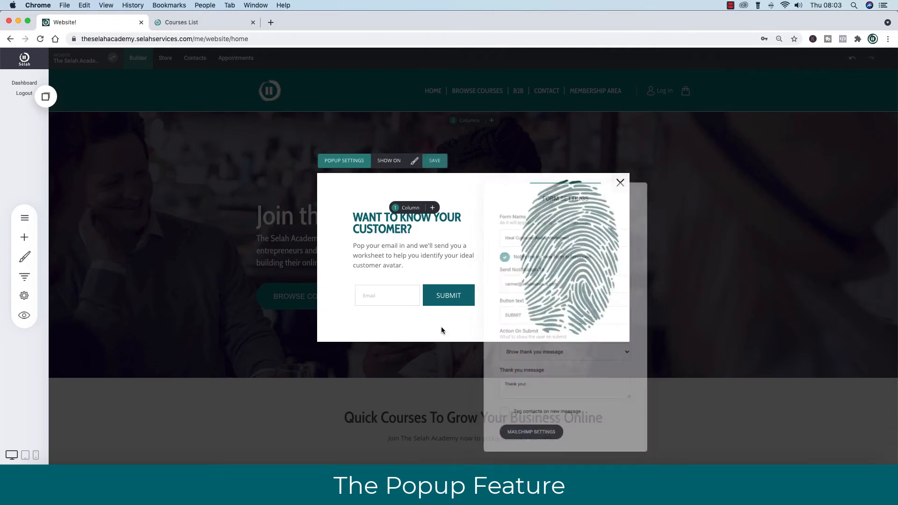
pyautogui.click(431, 161)
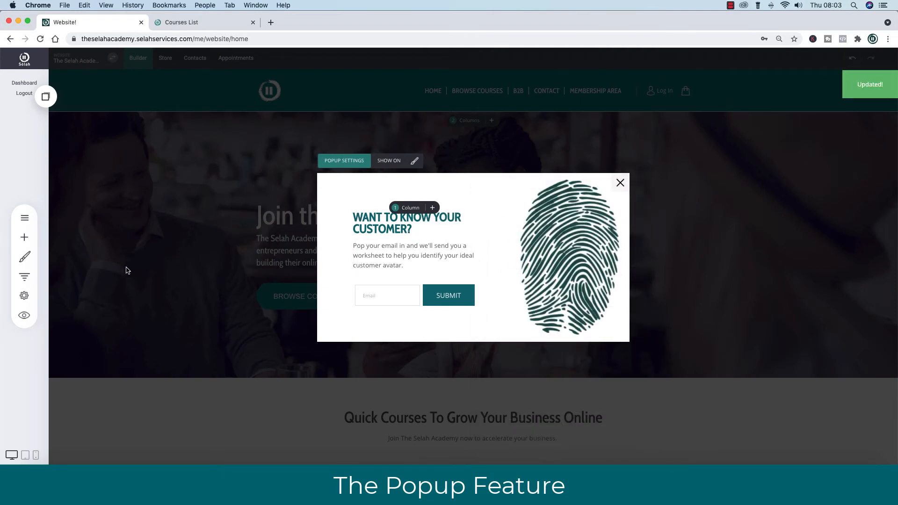
# Submit a test email address through the live site's worksheet popup, then close the popup.
pyautogui.click(199, 21)
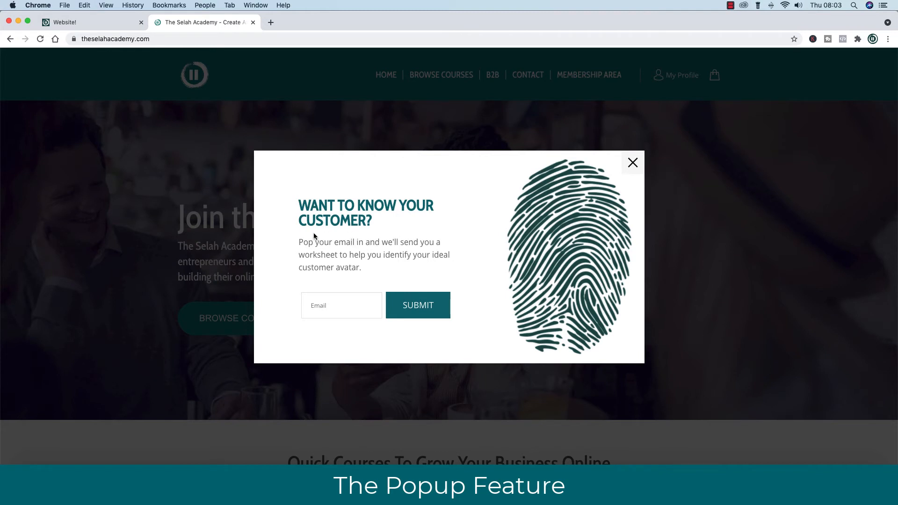
pyautogui.click(329, 309)
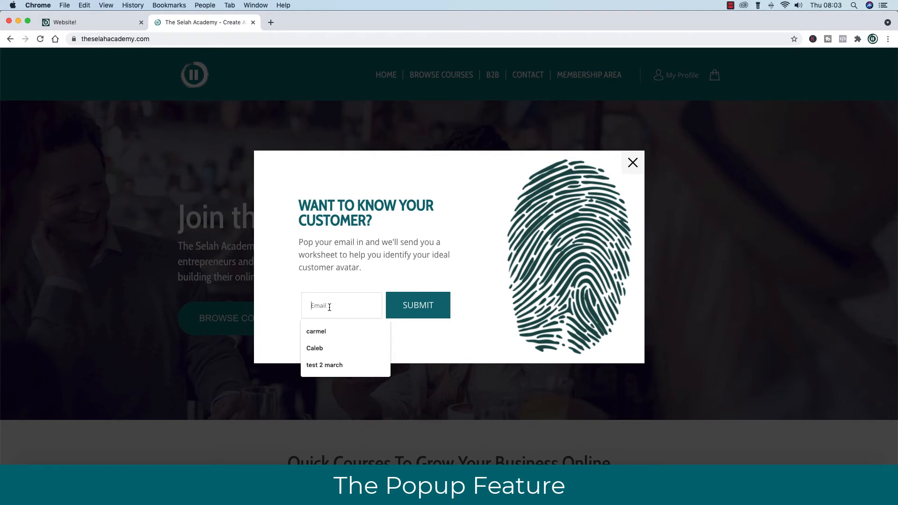
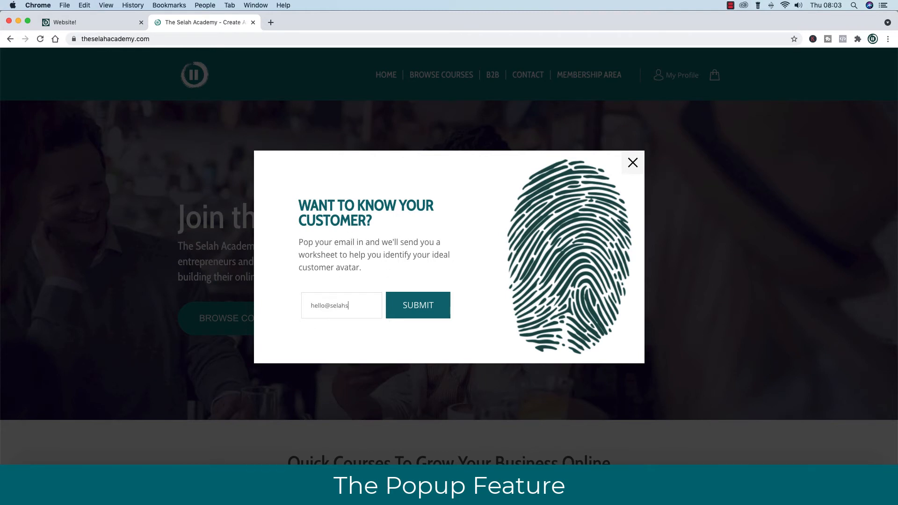
pyautogui.click(409, 307)
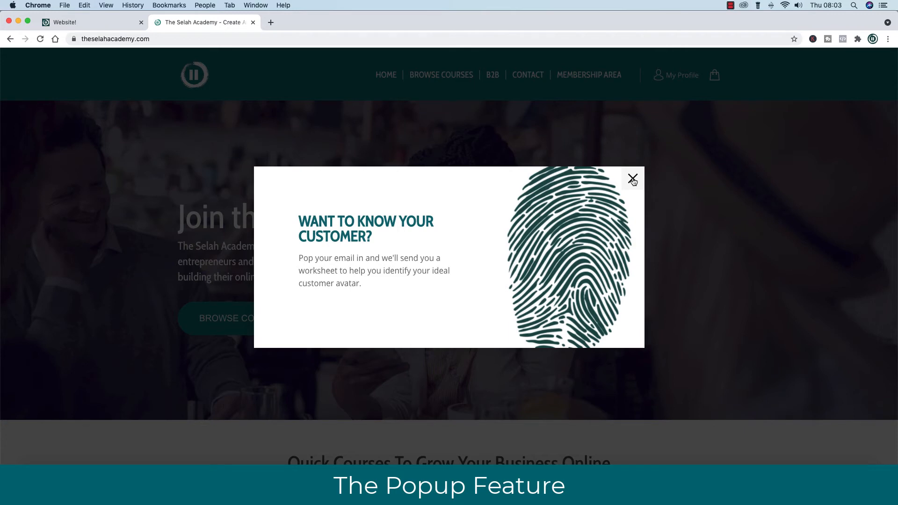
pyautogui.click(633, 180)
# Open the Ideal Customer Avatar Worksheet notification in Mail and view it in the site's messages.
pyautogui.click(734, 33)
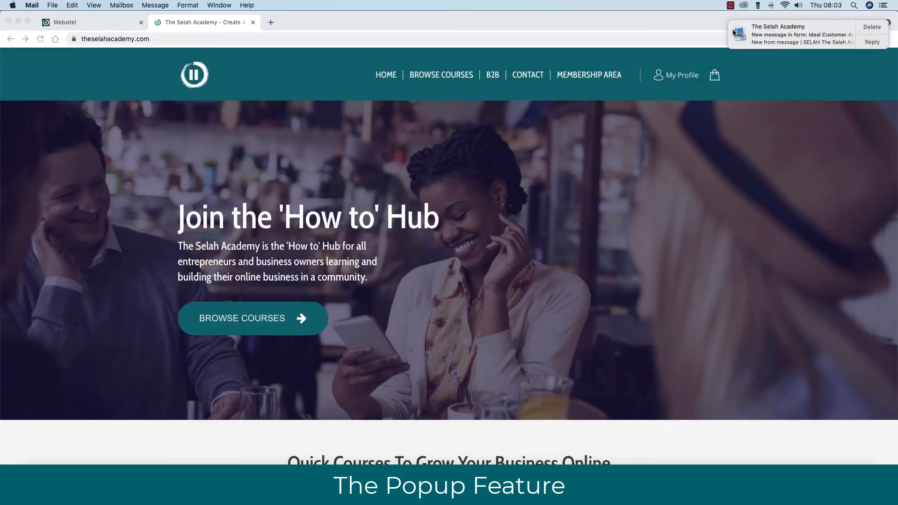
pyautogui.click(777, 41)
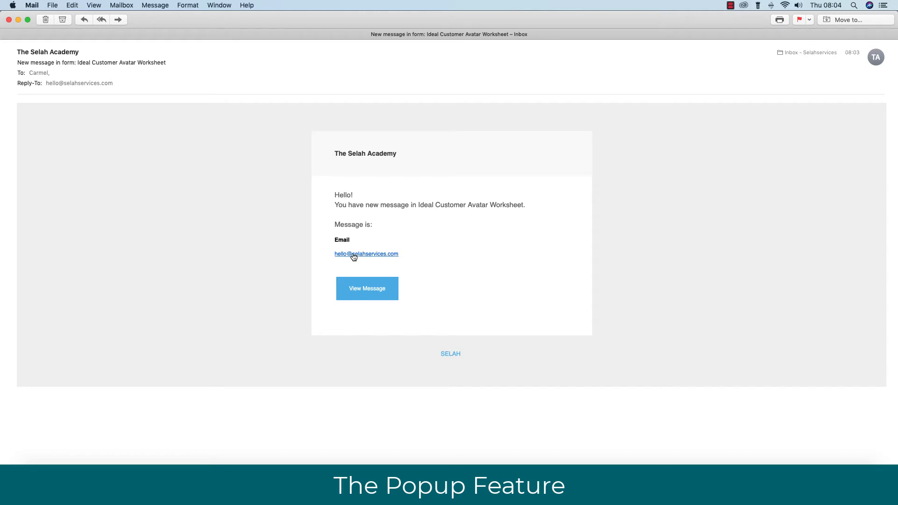
pyautogui.click(373, 290)
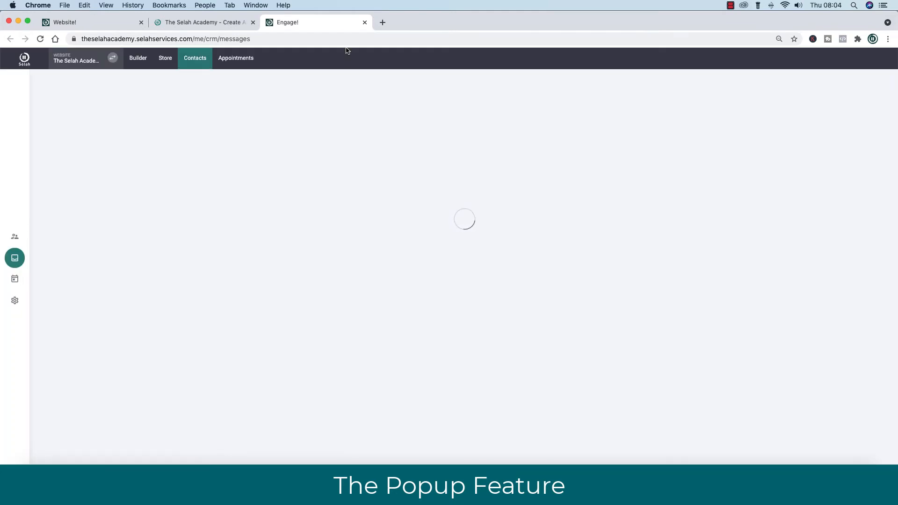
# Open the ideal customer worksheet popup from the Pages & Popups popups list.
pyautogui.click(89, 22)
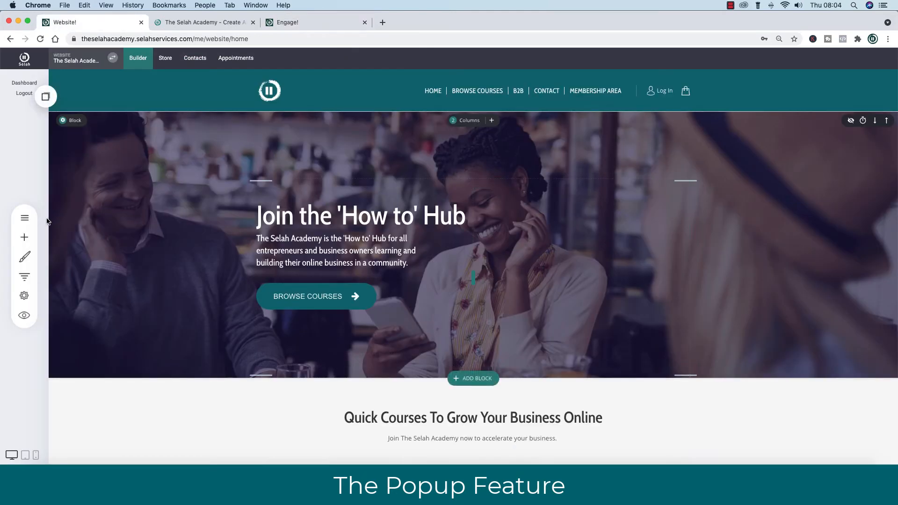
pyautogui.click(25, 218)
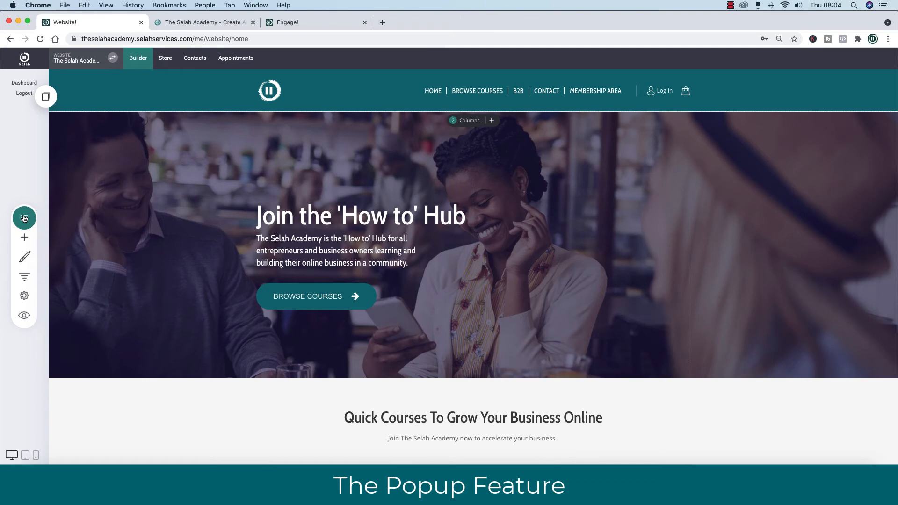
pyautogui.click(127, 129)
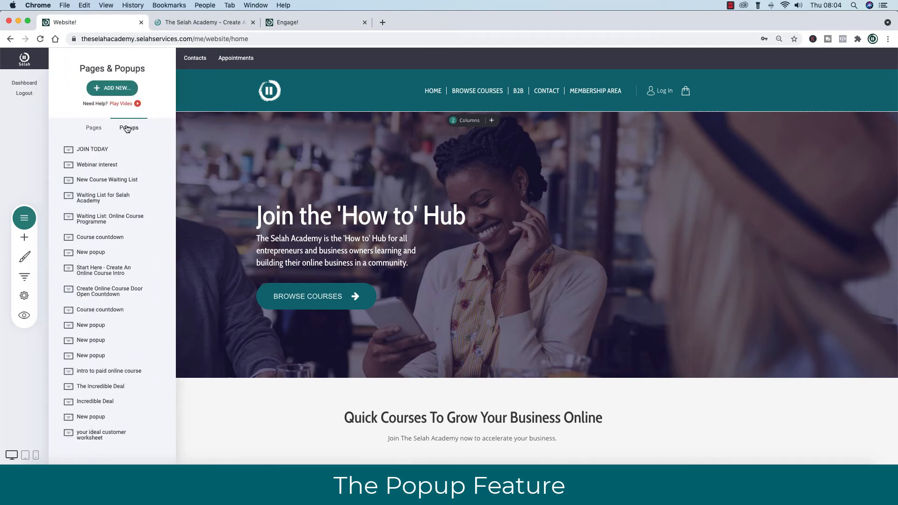
pyautogui.click(106, 437)
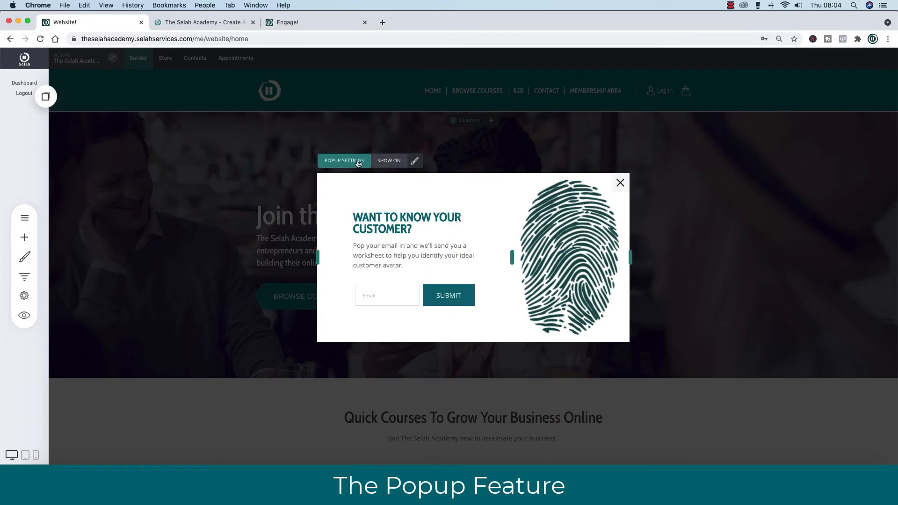
# Remove The 'How To' Hub home page from the popup's Show On pages and save.
pyautogui.click(388, 161)
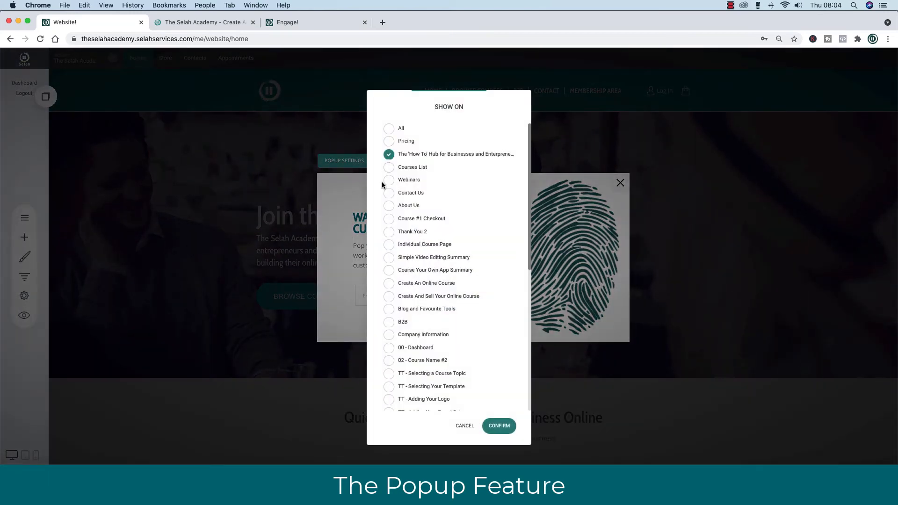
pyautogui.click(389, 157)
pyautogui.click(500, 427)
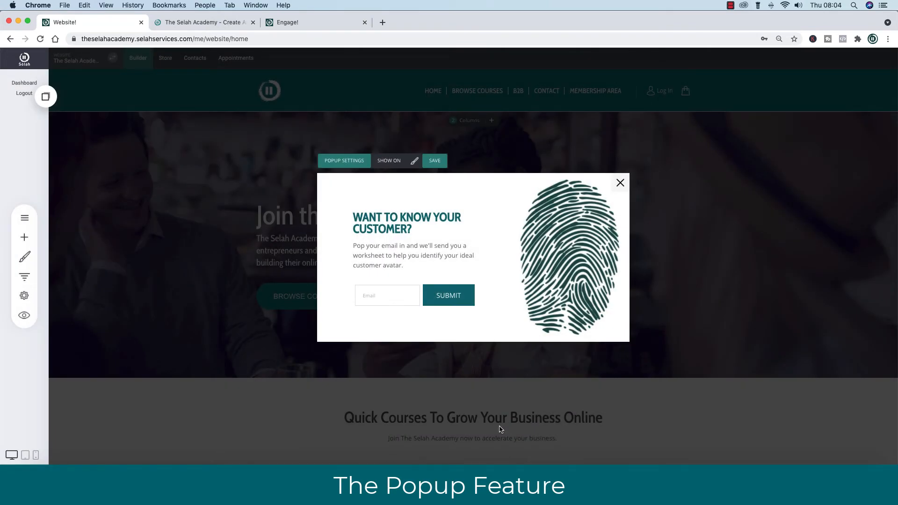
pyautogui.click(435, 161)
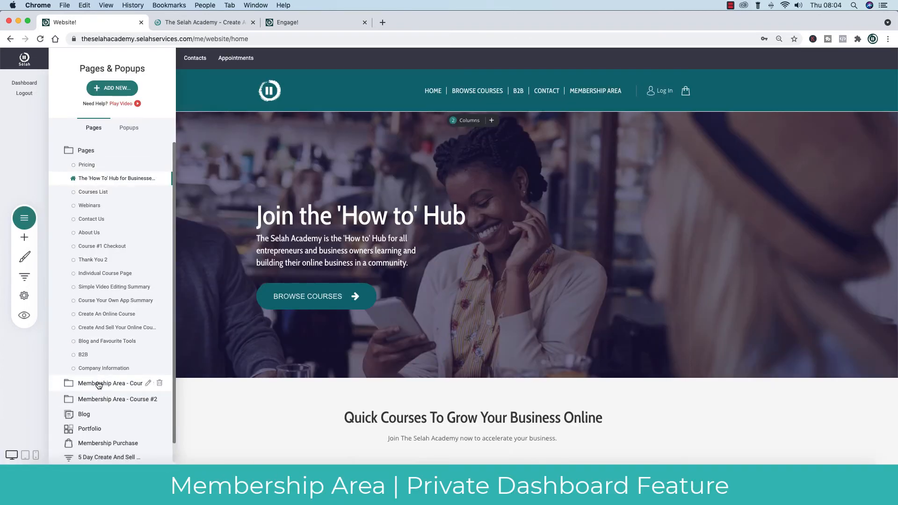
# Expand Membership Area - Course #1 and open the TT - Adding Your Brand Colours page.
pyautogui.click(99, 384)
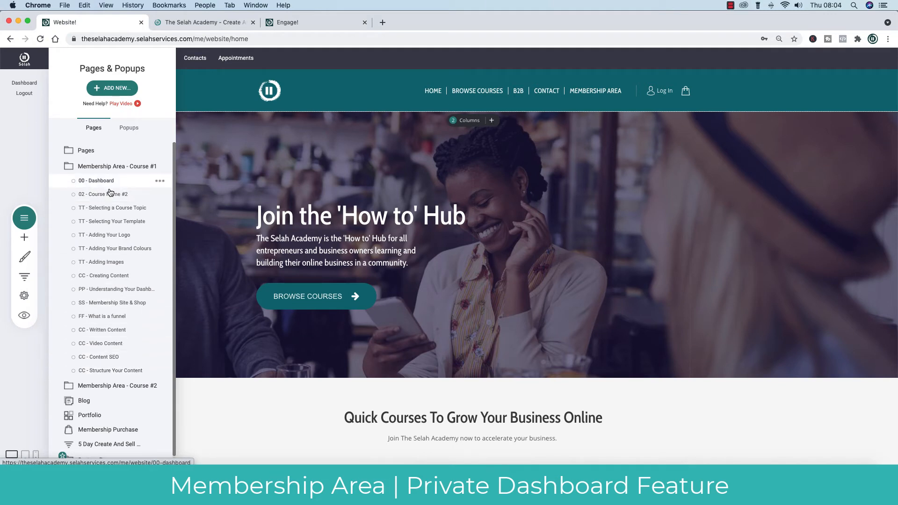
pyautogui.click(150, 234)
pyautogui.click(730, 5)
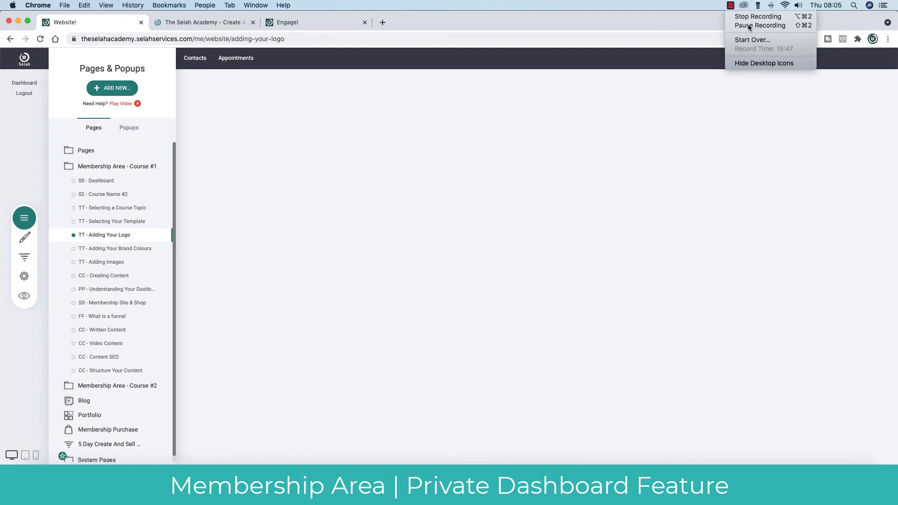
pyautogui.click(748, 25)
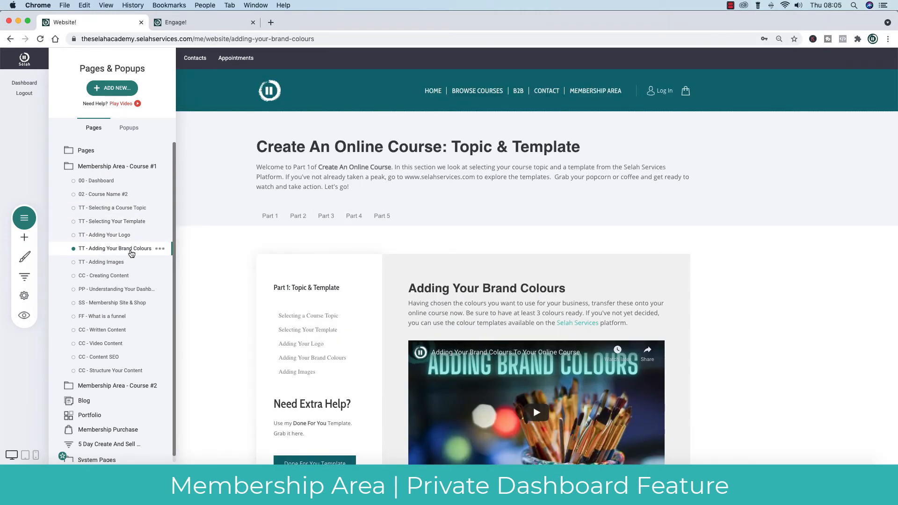
# Hide the pages list and scroll through the brand colours lesson page.
pyautogui.click(748, 320)
pyautogui.scroll(-2, 796, 333)
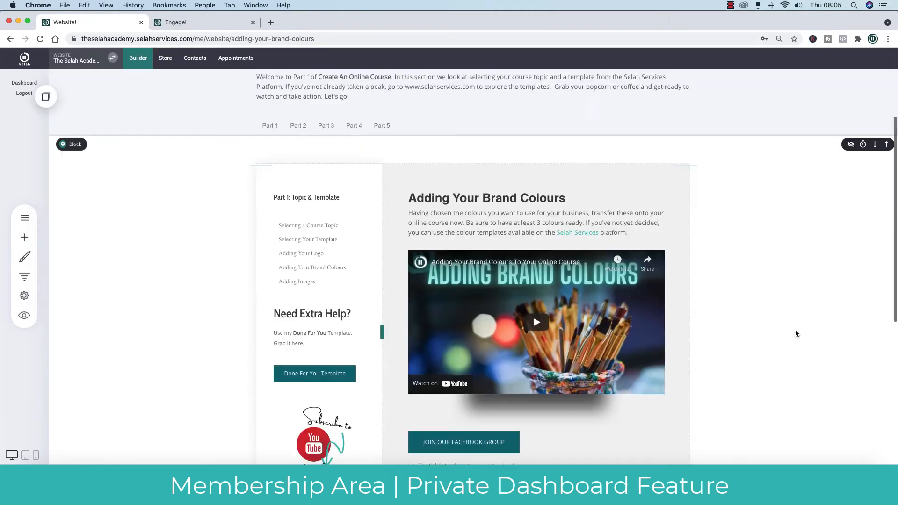
pyautogui.scroll(3, 796, 333)
pyautogui.scroll(-3, 796, 333)
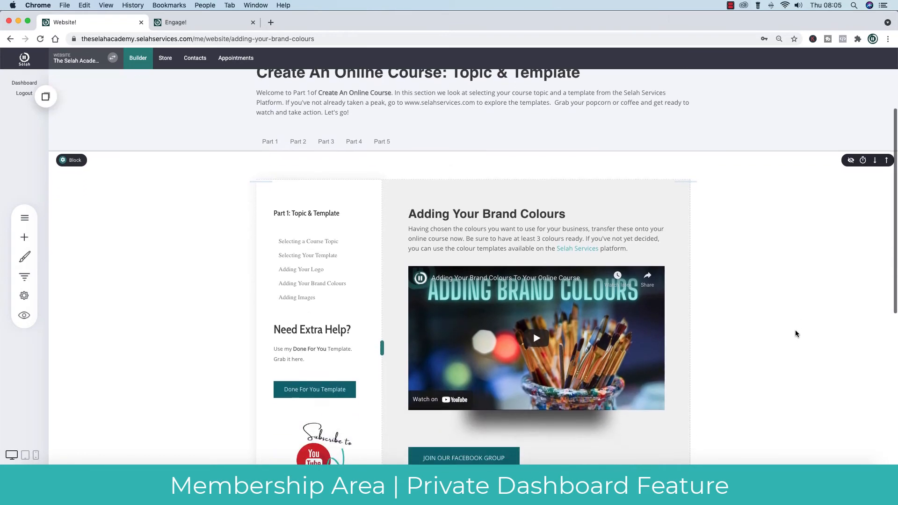
pyautogui.scroll(3, 796, 334)
pyautogui.scroll(-3, 796, 333)
pyautogui.scroll(1, 796, 333)
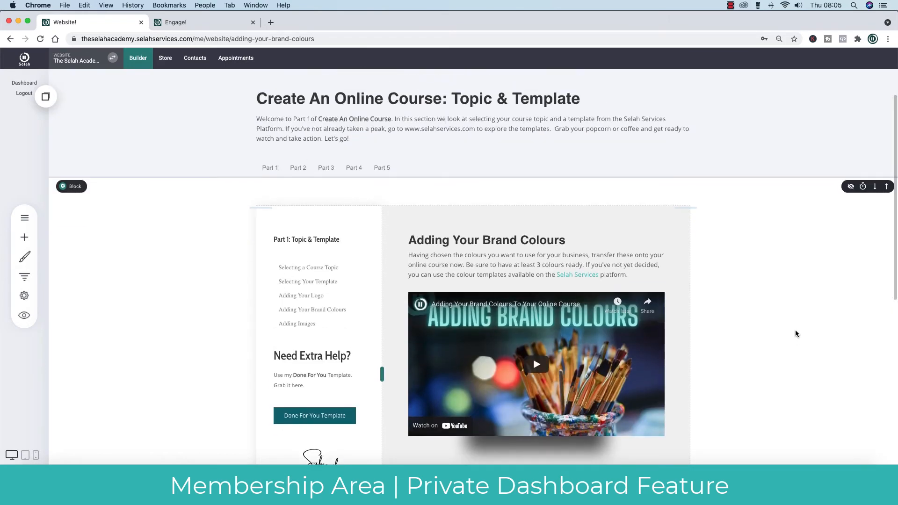
pyautogui.scroll(-5, 796, 332)
pyautogui.scroll(6, 796, 332)
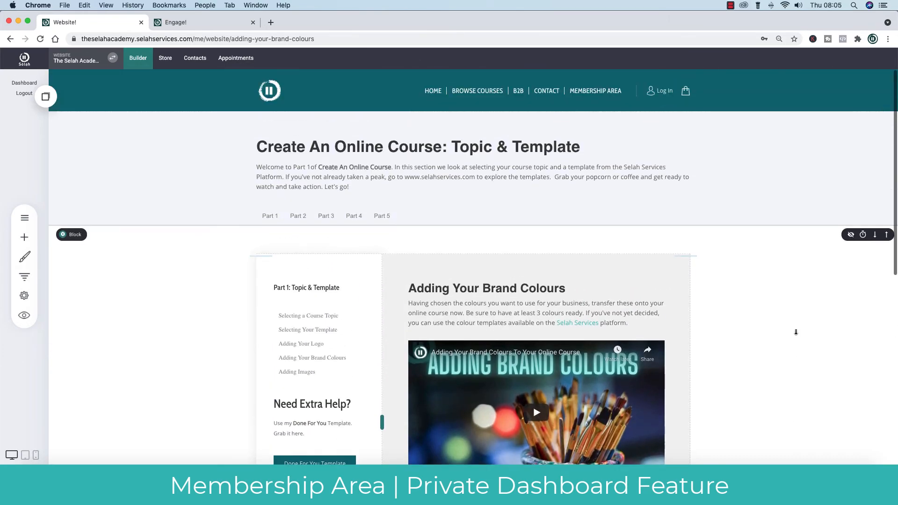
pyautogui.click(24, 218)
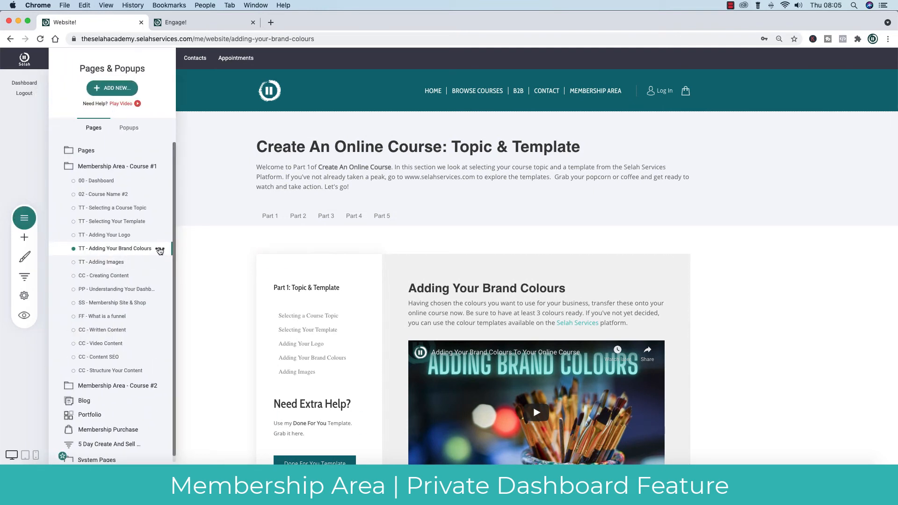
# Open the brand colours page's settings and review its Page Info and SEO Info.
pyautogui.click(159, 250)
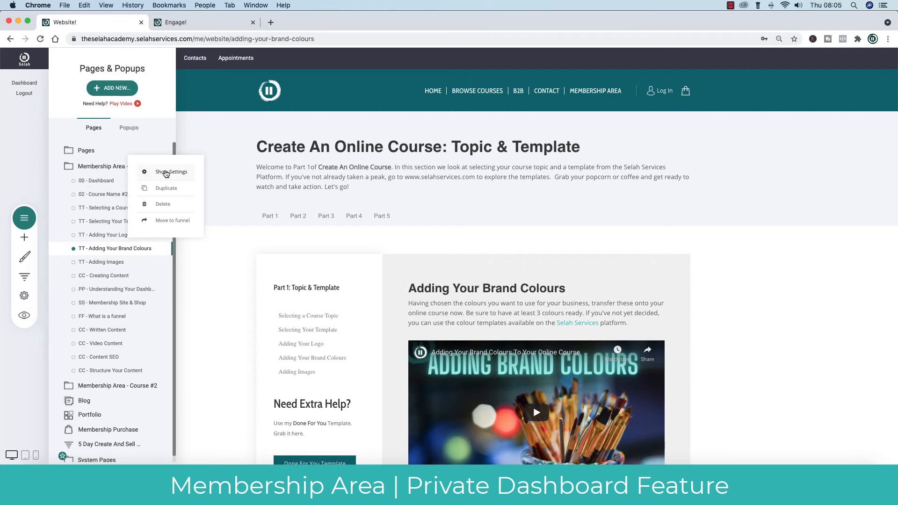
pyautogui.click(170, 173)
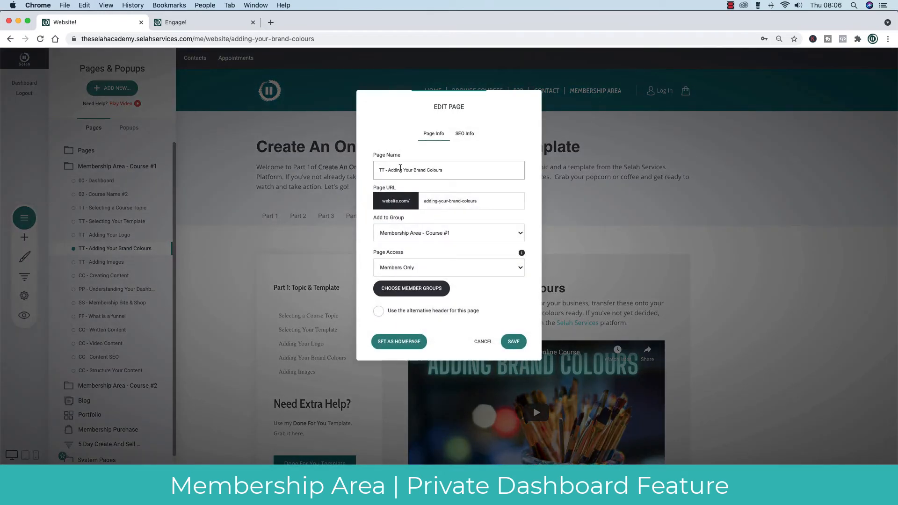
pyautogui.click(464, 134)
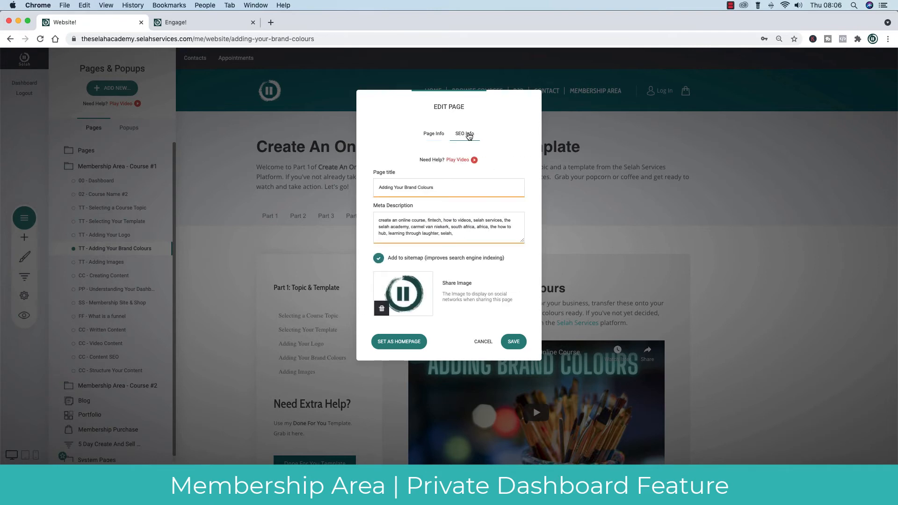
pyautogui.click(433, 135)
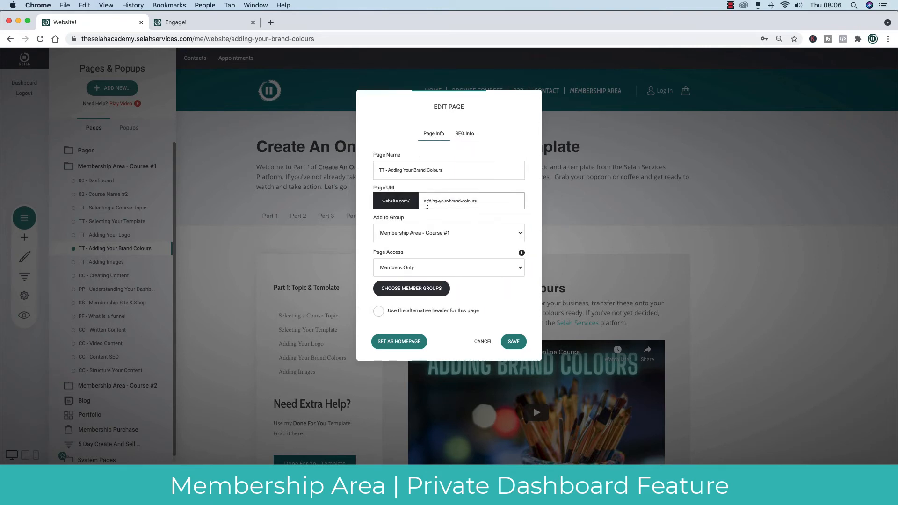
pyautogui.click(468, 136)
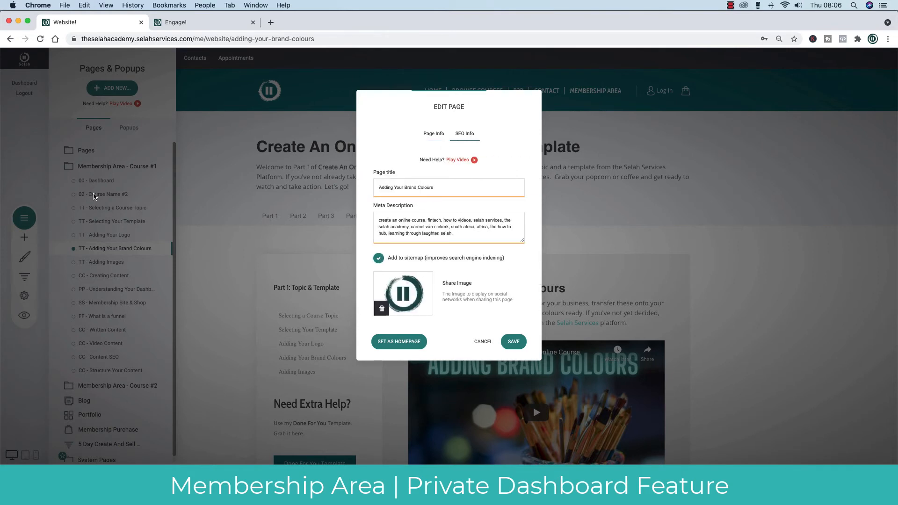
pyautogui.click(435, 136)
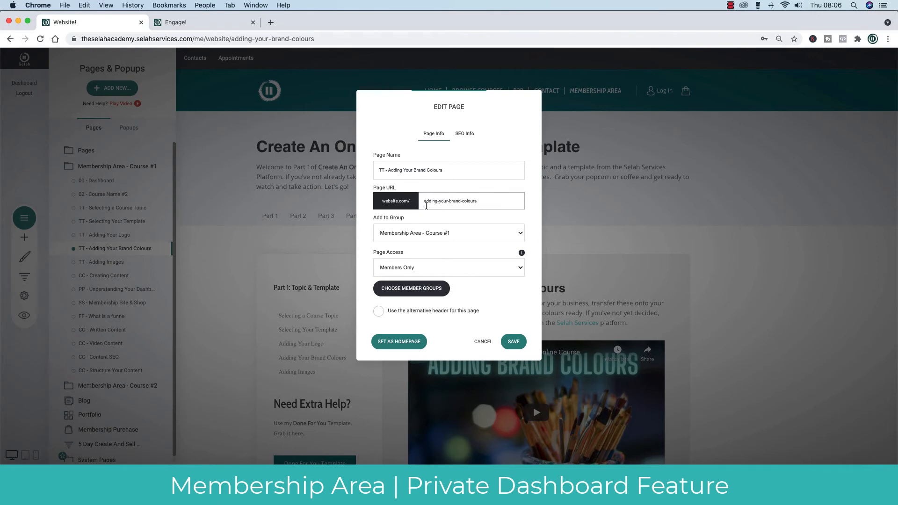
# Keep the page in Membership Area - Course #1, Members Only, for the Create Your Online Course Programme group.
pyautogui.click(468, 232)
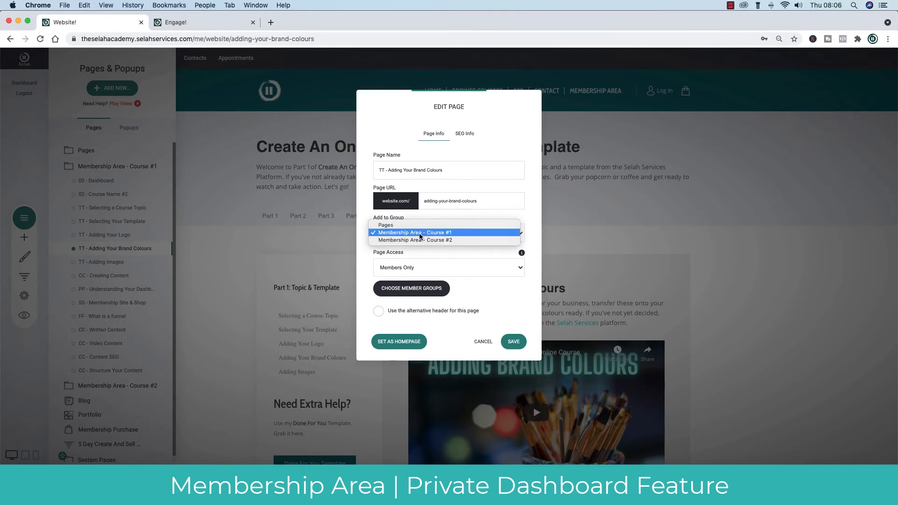
pyautogui.click(530, 244)
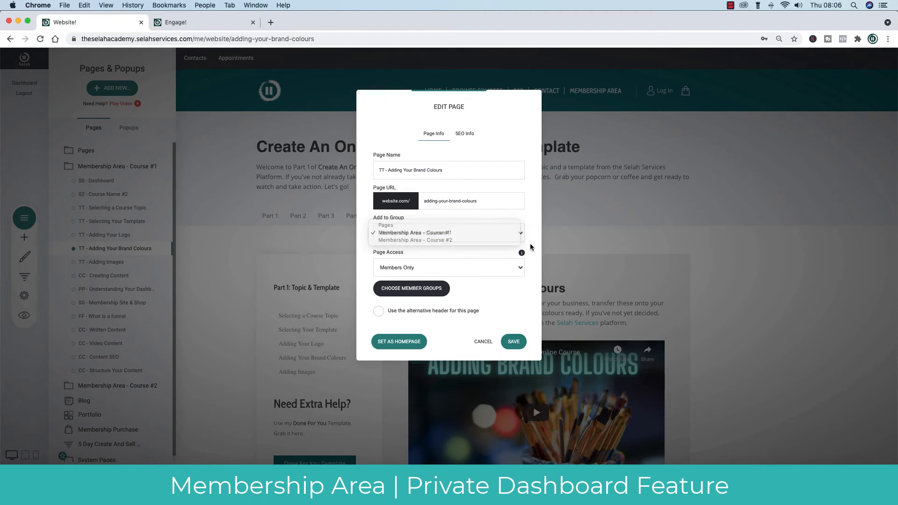
pyautogui.click(407, 268)
pyautogui.click(396, 268)
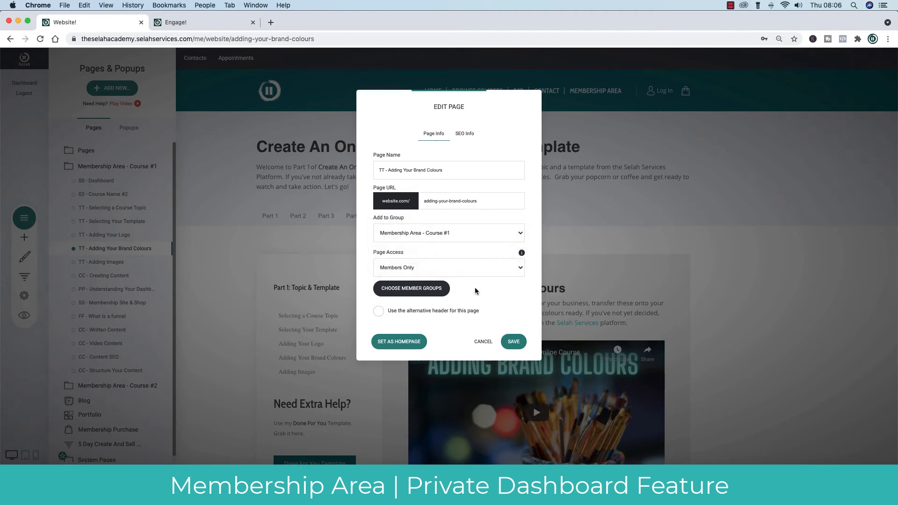
pyautogui.click(416, 294)
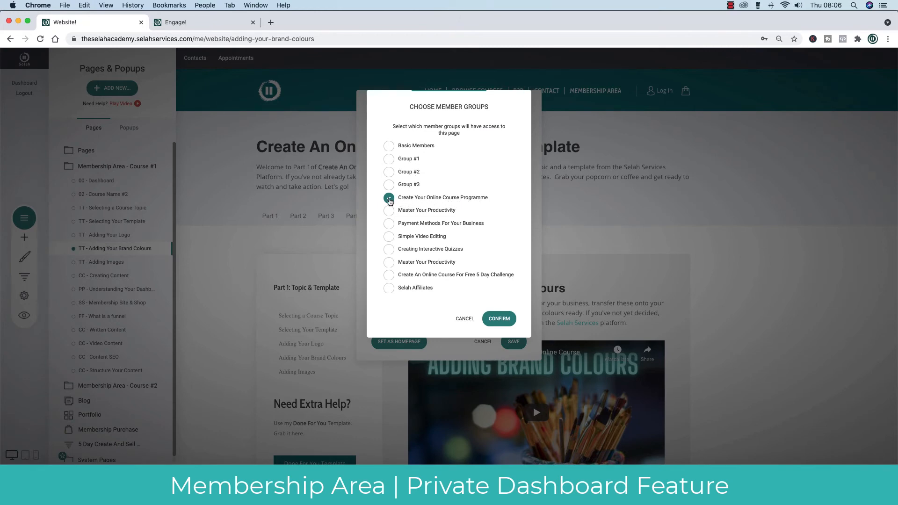
pyautogui.click(467, 319)
pyautogui.click(483, 342)
pyautogui.click(745, 281)
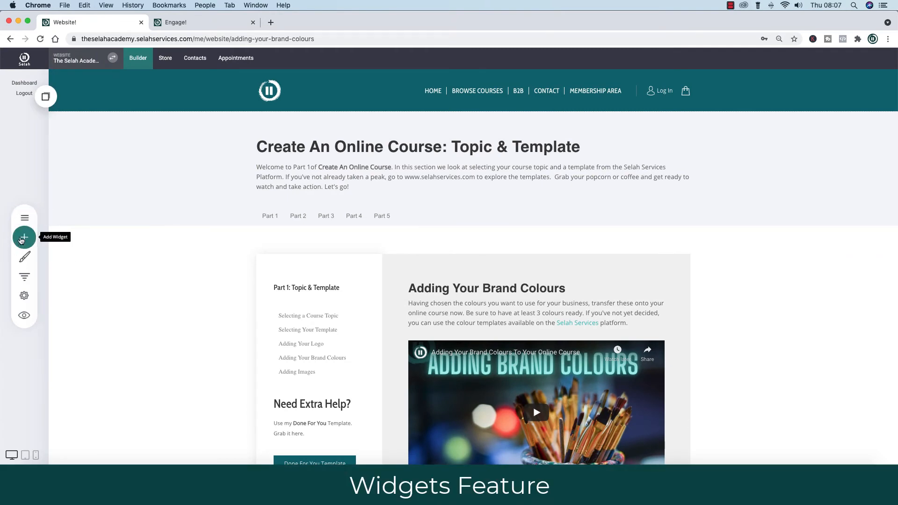
# Browse the available widgets, then reopen The 'How To' Hub home page for editing.
pyautogui.click(25, 239)
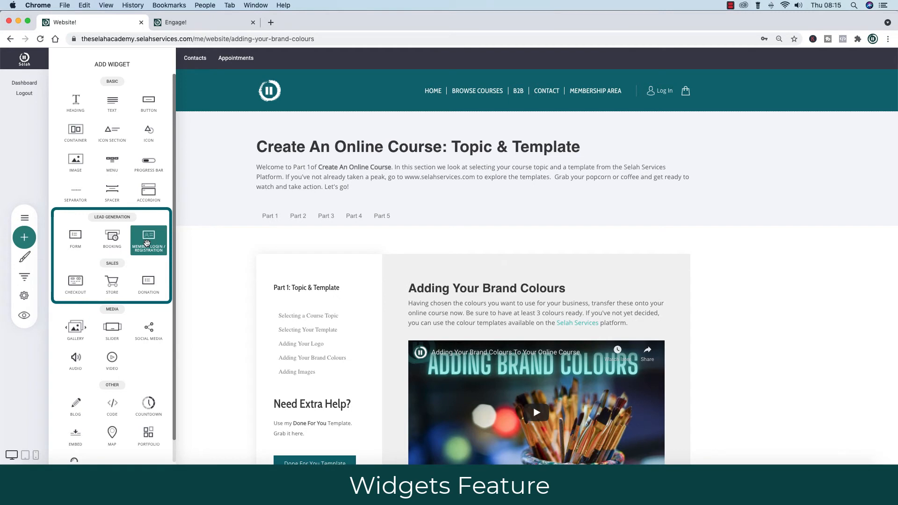
pyautogui.scroll(-2, 140, 248)
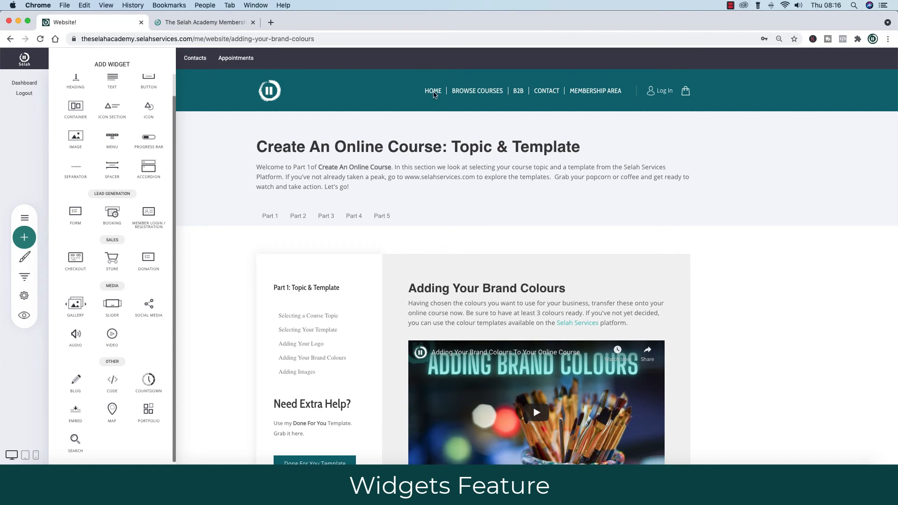
pyautogui.click(24, 219)
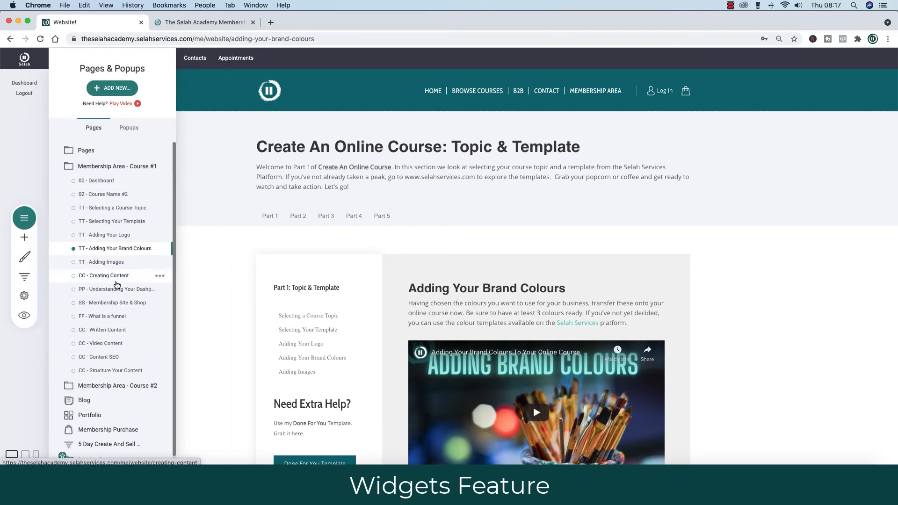
pyautogui.click(85, 152)
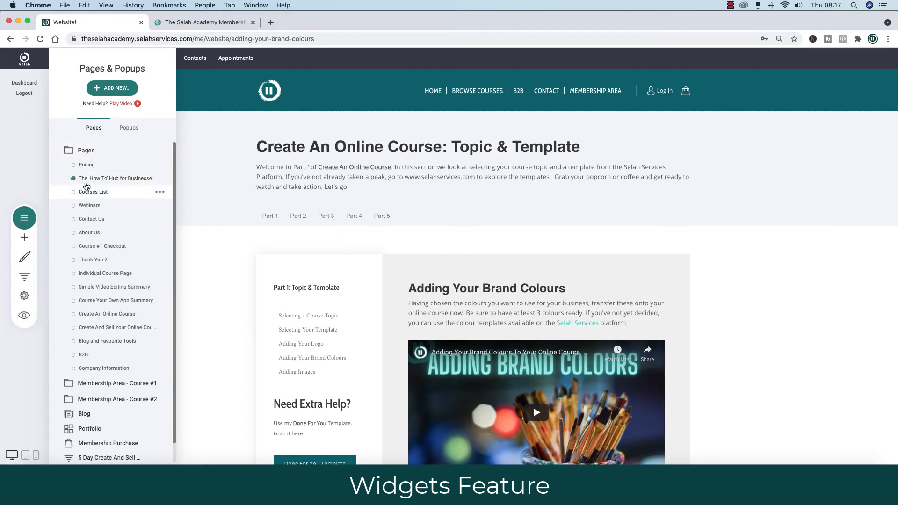
pyautogui.click(130, 179)
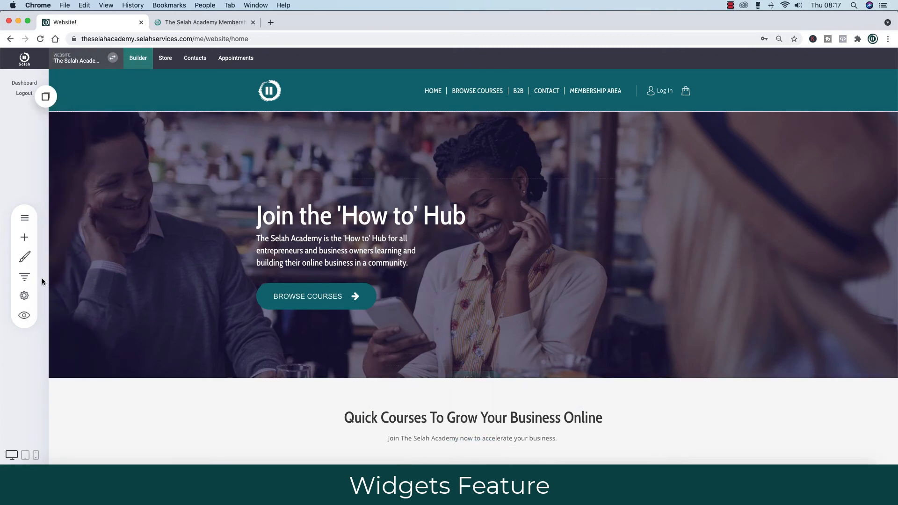
# Add a countdown timer below the Browse Courses button that counts a set time.
pyautogui.click(24, 237)
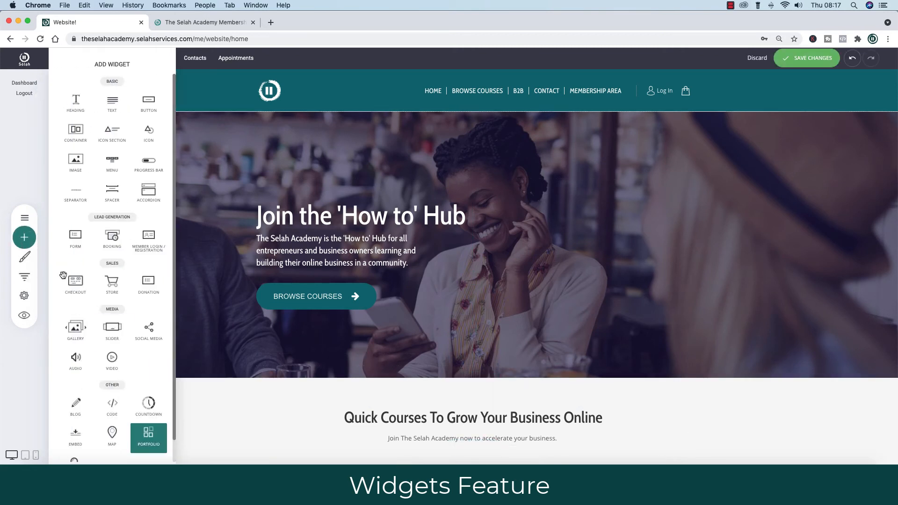
pyautogui.moveTo(149, 405); pyautogui.dragTo(305, 334)
pyautogui.click(529, 324)
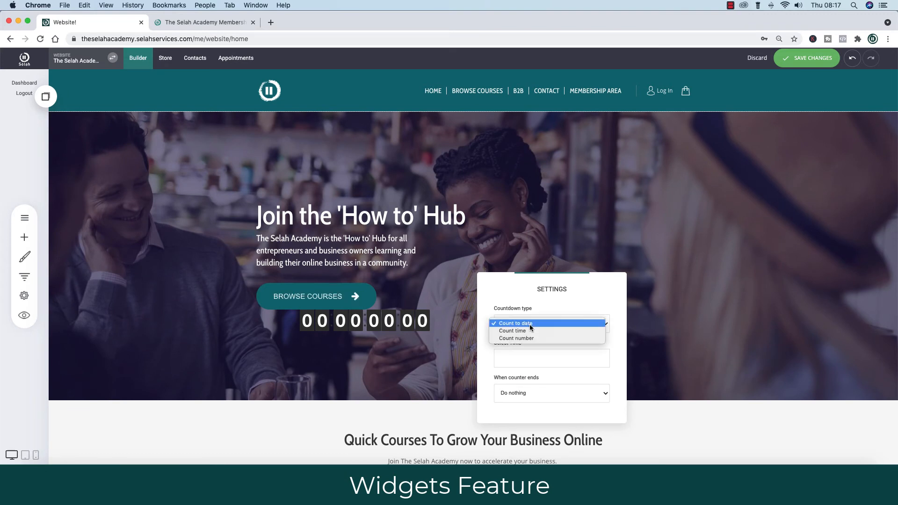
pyautogui.click(531, 331)
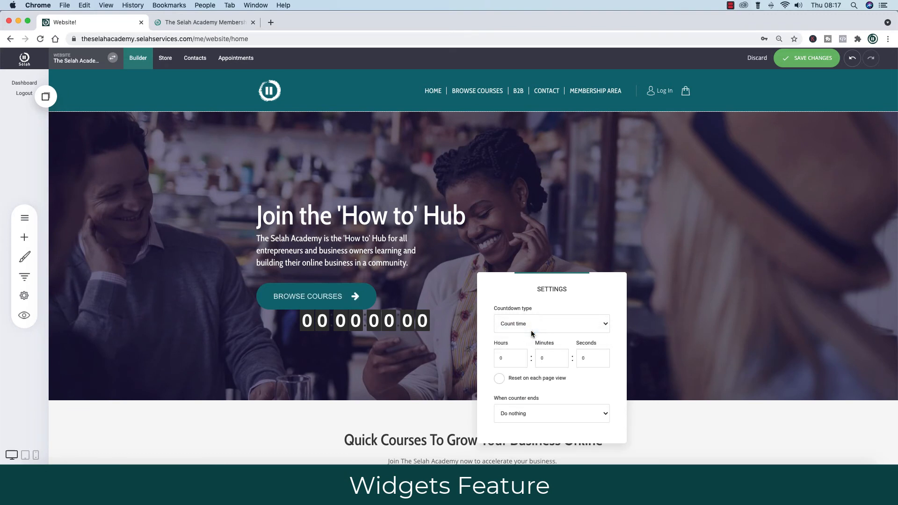
# Set the countdown to 7 hours 11 minutes, with Do nothing when it ends.
pyautogui.click(525, 357)
pyautogui.click(524, 357)
pyautogui.click(566, 360)
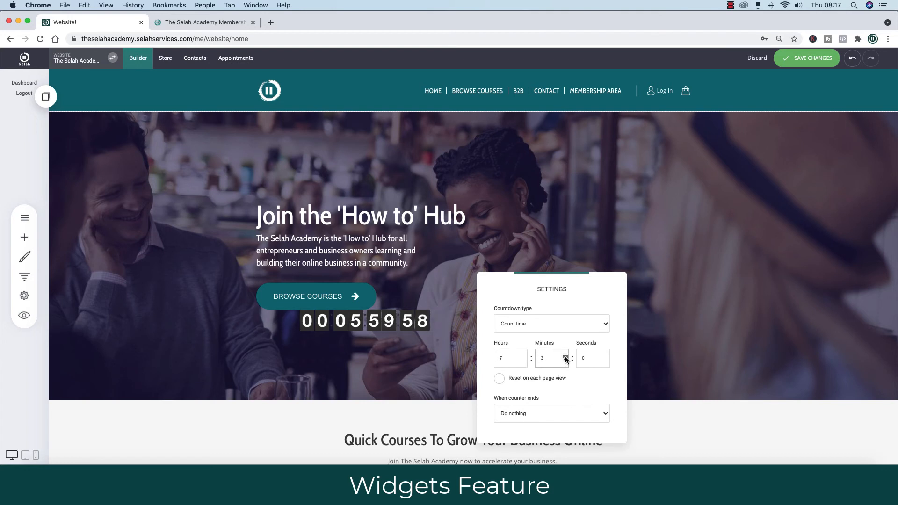
pyautogui.click(566, 358)
pyautogui.click(566, 358)
pyautogui.click(566, 357)
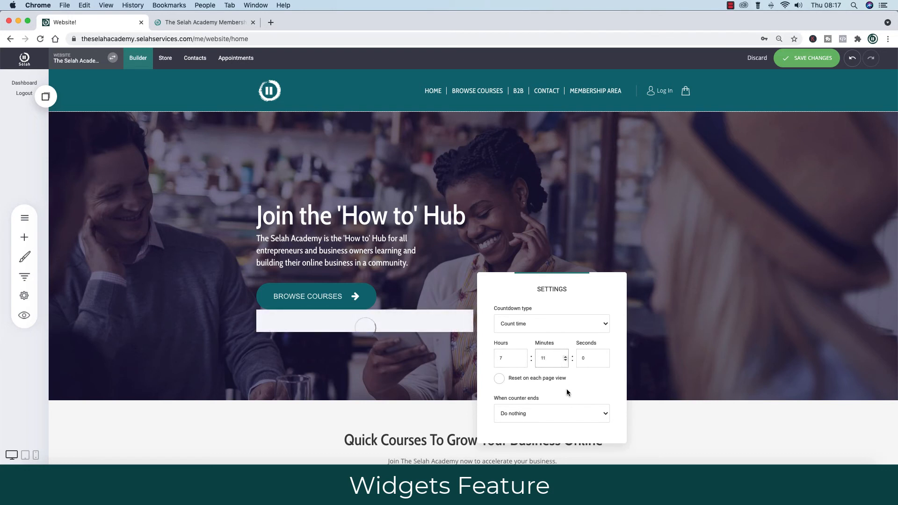
pyautogui.click(549, 414)
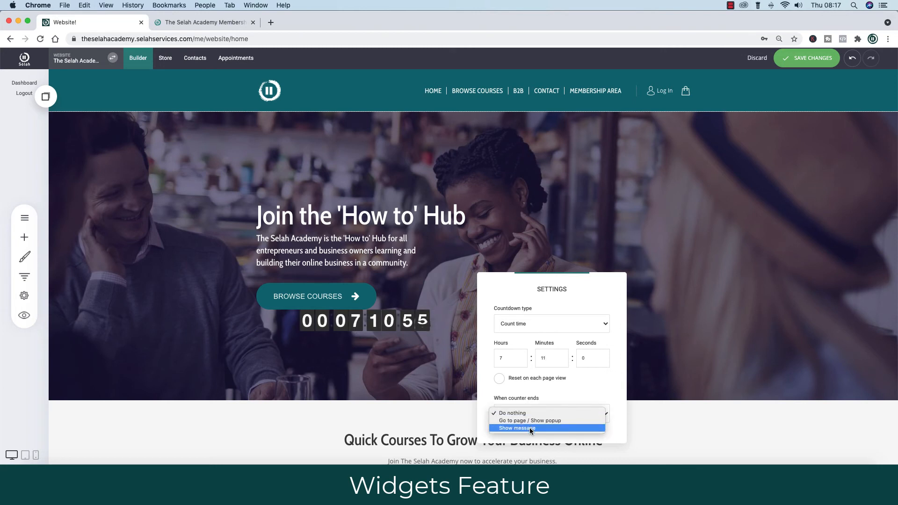
pyautogui.click(591, 391)
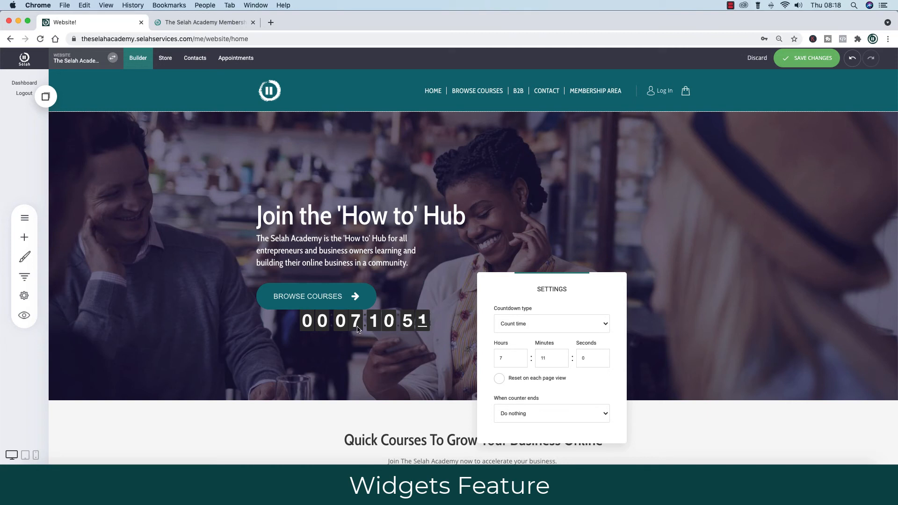
pyautogui.click(330, 323)
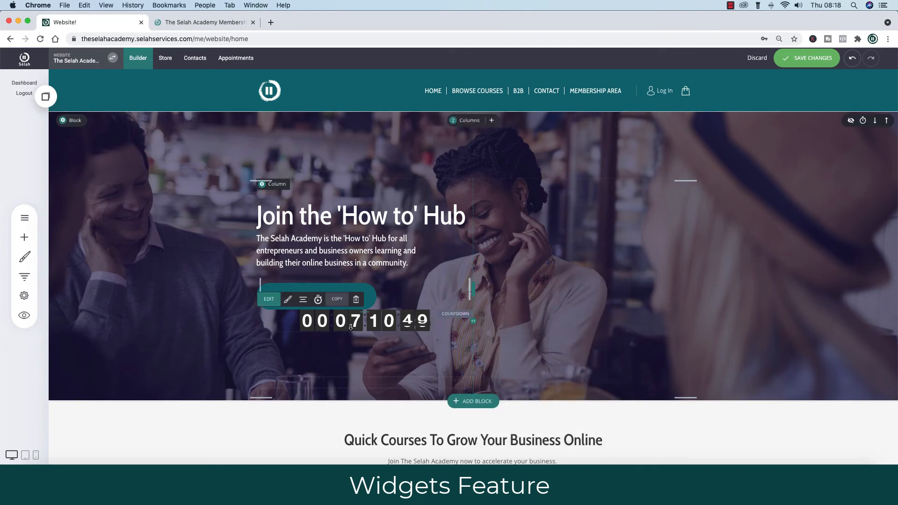
# Left-align the countdown and add space above it.
pyautogui.click(302, 301)
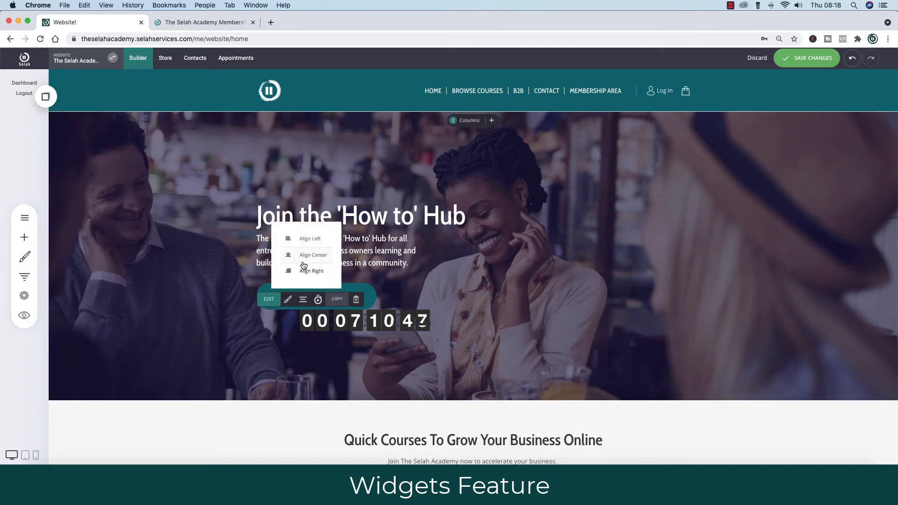
pyautogui.click(309, 239)
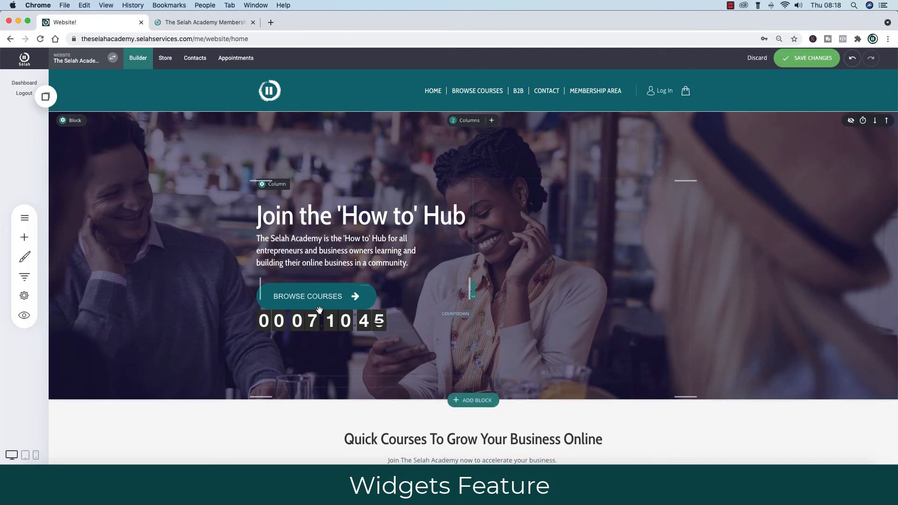
pyautogui.moveTo(364, 313); pyautogui.dragTo(363, 330)
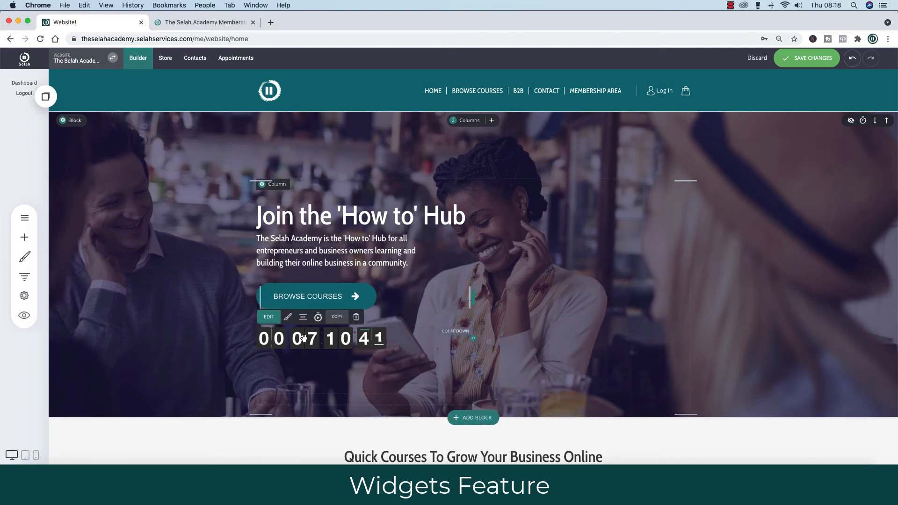
# Give the countdown's digit tiles the teal global background colour.
pyautogui.click(312, 319)
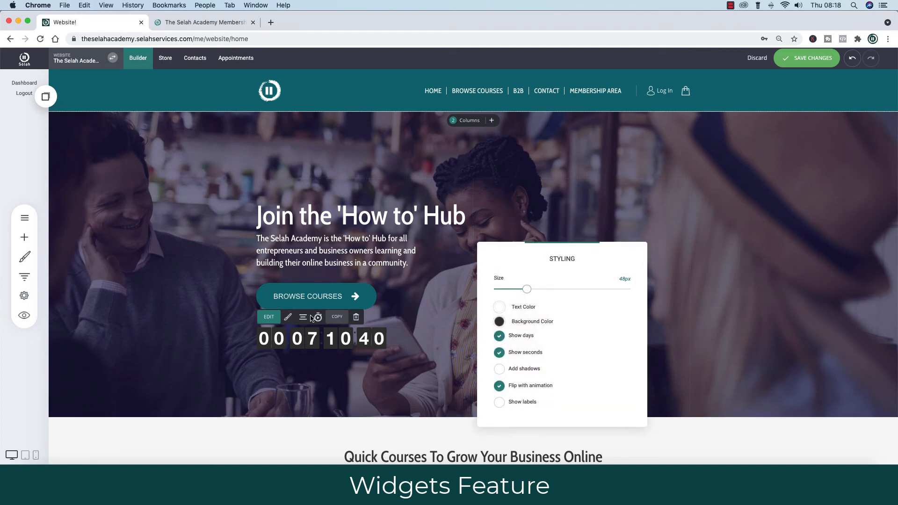
pyautogui.click(499, 321)
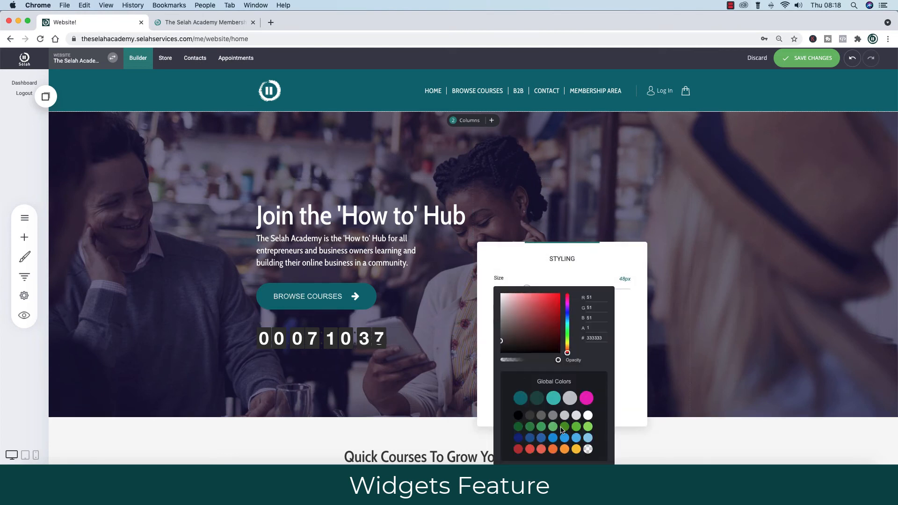
pyautogui.click(523, 400)
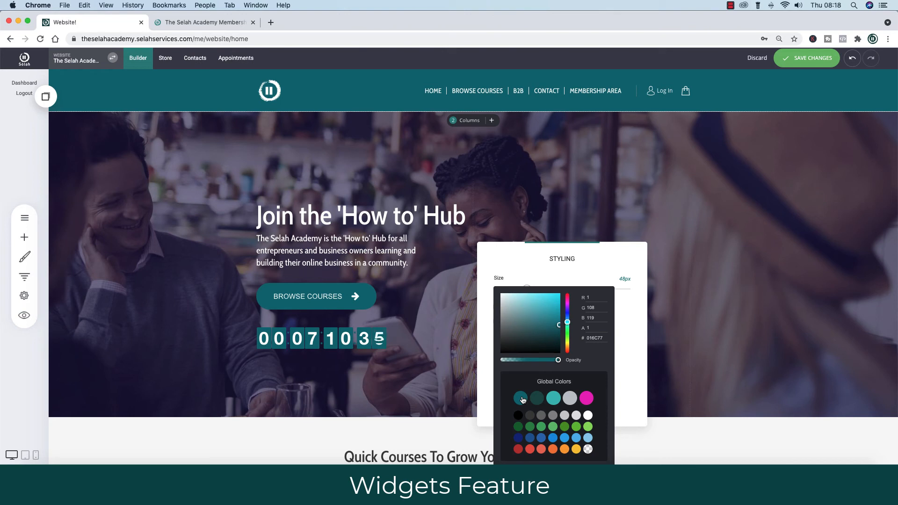
pyautogui.click(166, 350)
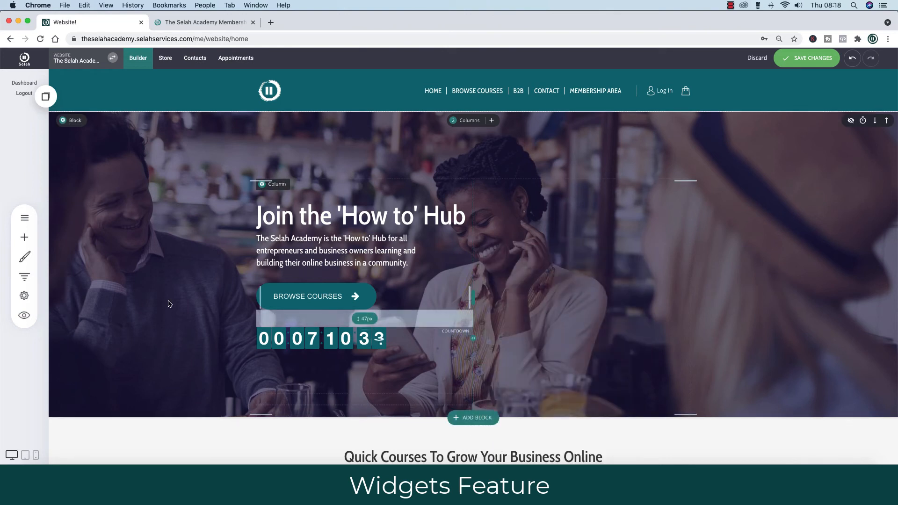
pyautogui.click(22, 239)
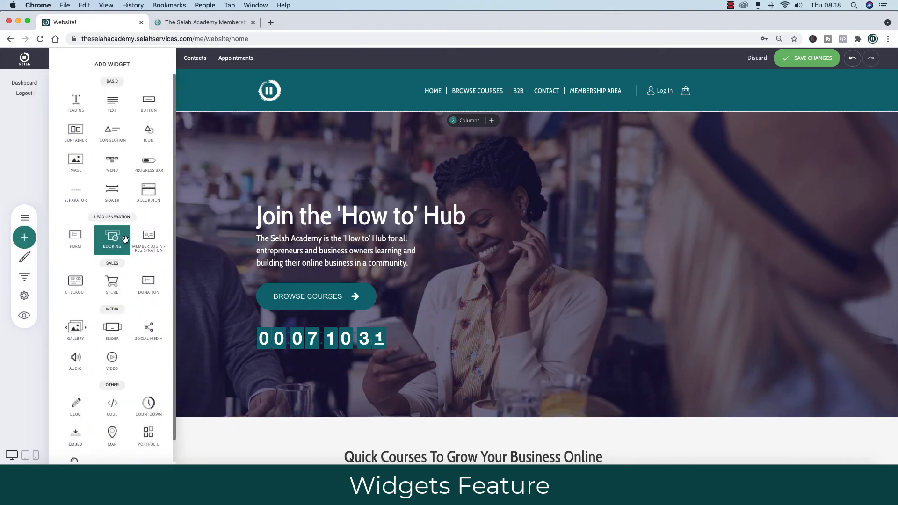
# Place a form below the countdown, then delete both form and countdown and save the page.
pyautogui.moveTo(75, 238); pyautogui.dragTo(321, 373)
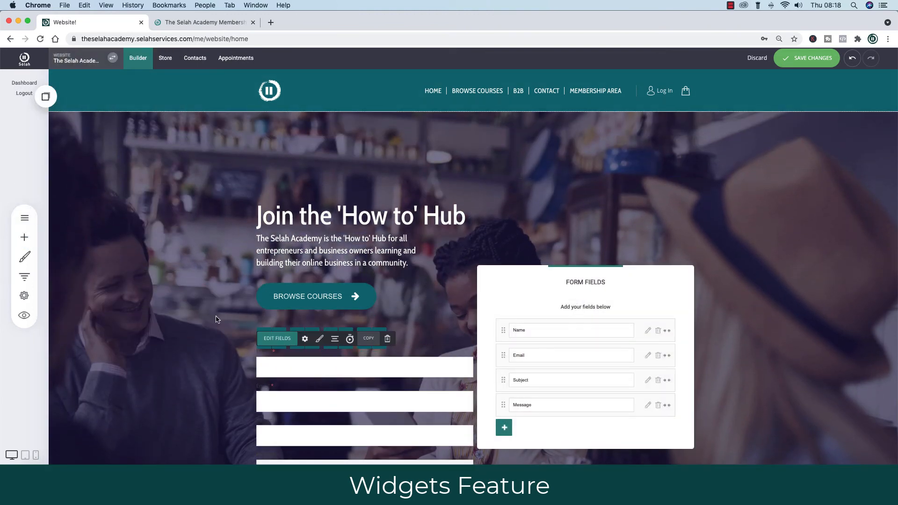
pyautogui.click(388, 341)
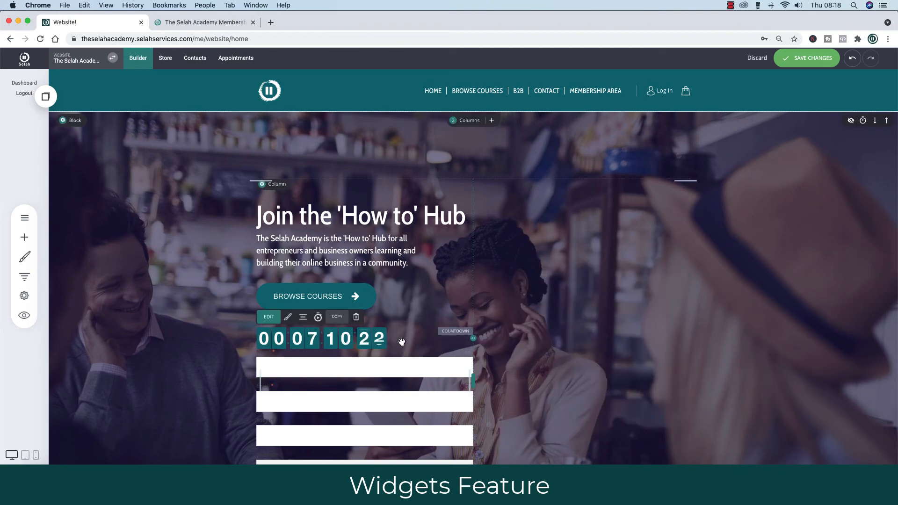
pyautogui.click(356, 317)
pyautogui.click(472, 234)
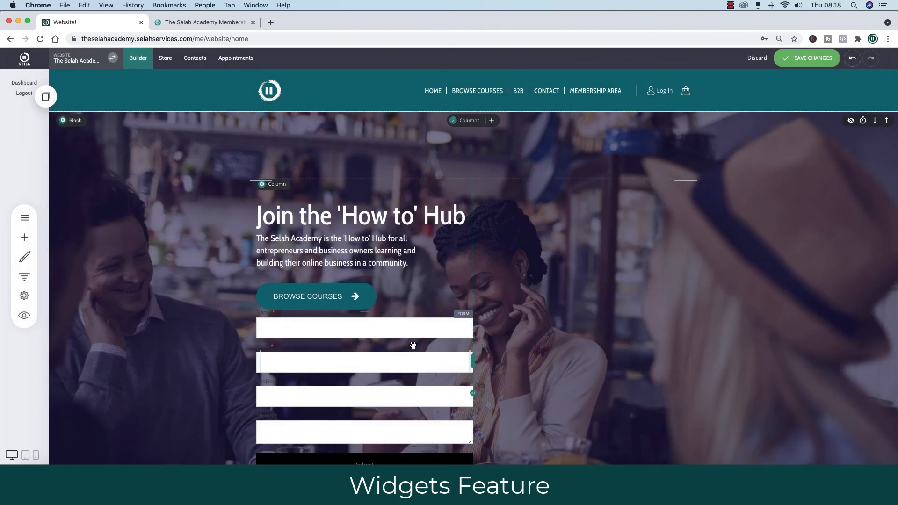
pyautogui.click(388, 300)
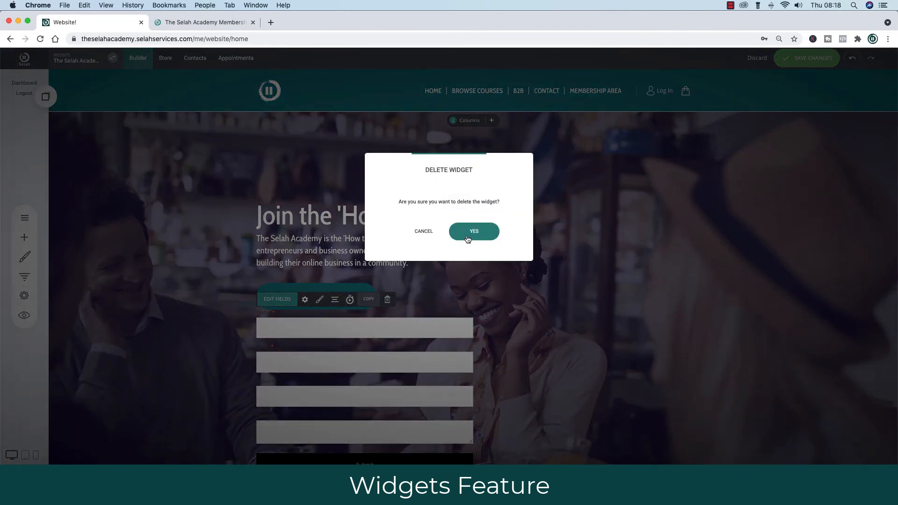
pyautogui.click(473, 231)
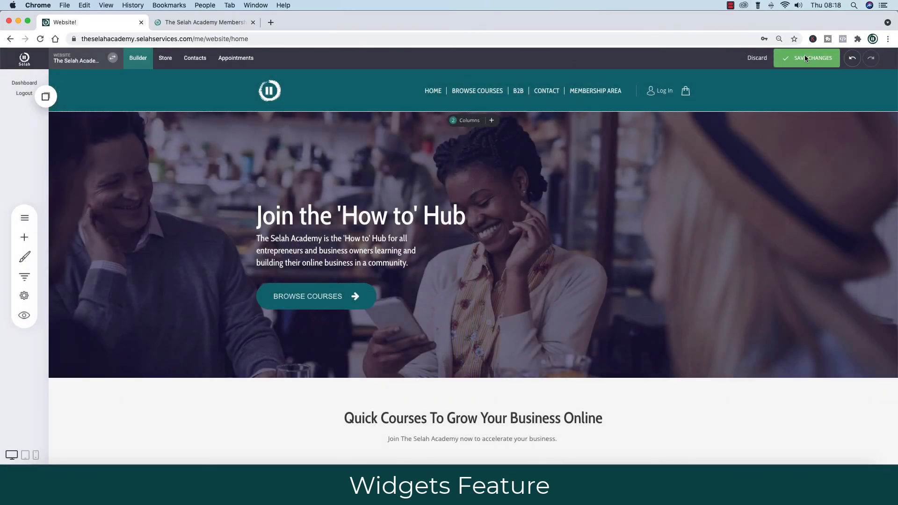
pyautogui.click(807, 58)
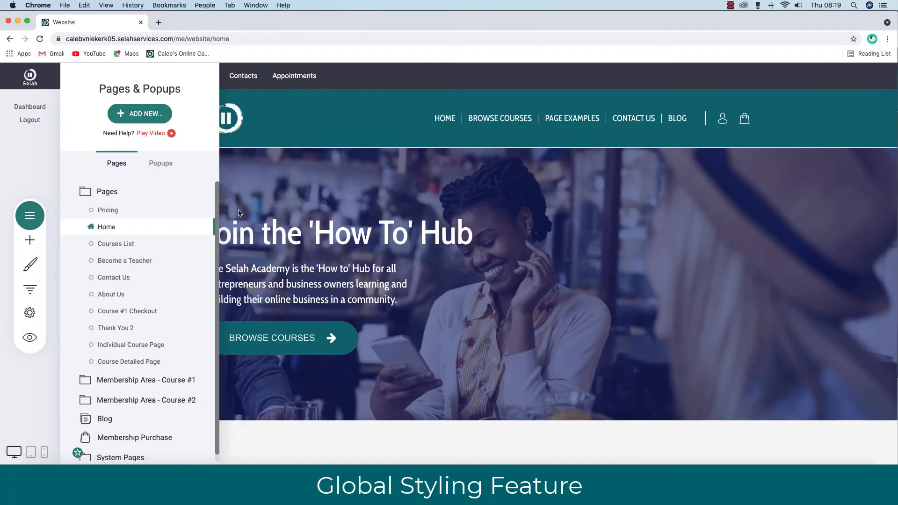
# Look over the site's Pages list and the Global Styling panel, leaving styling unchanged.
pyautogui.click(29, 216)
pyautogui.click(29, 217)
pyautogui.click(30, 264)
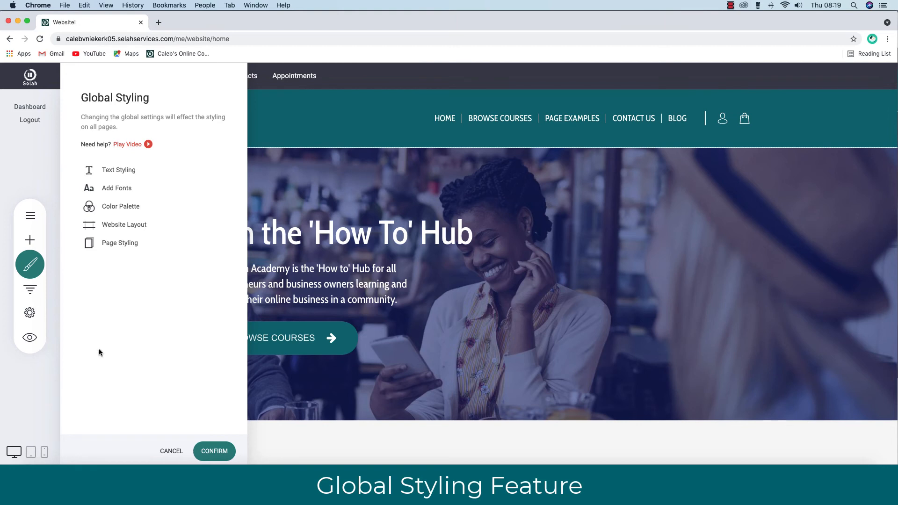
pyautogui.click(171, 451)
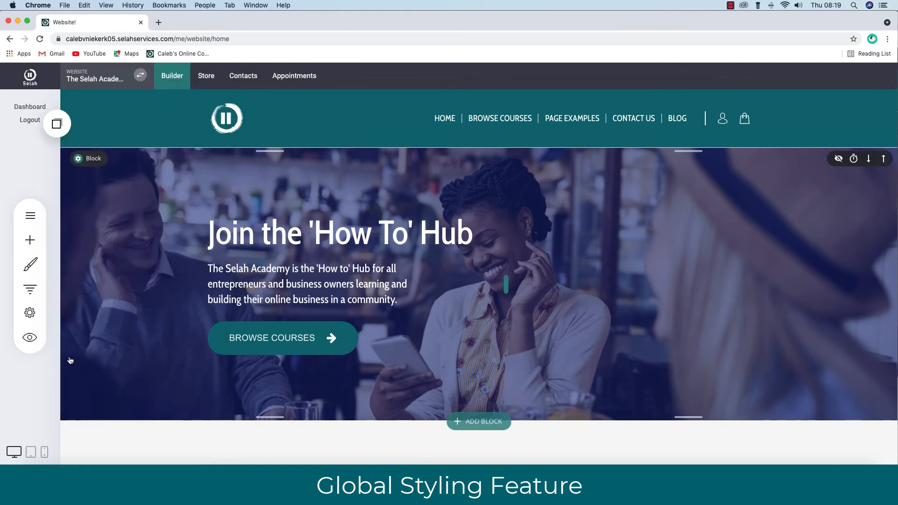
# Browse the Funnels list, then bring up Website Settings on General Settings.
pyautogui.click(34, 290)
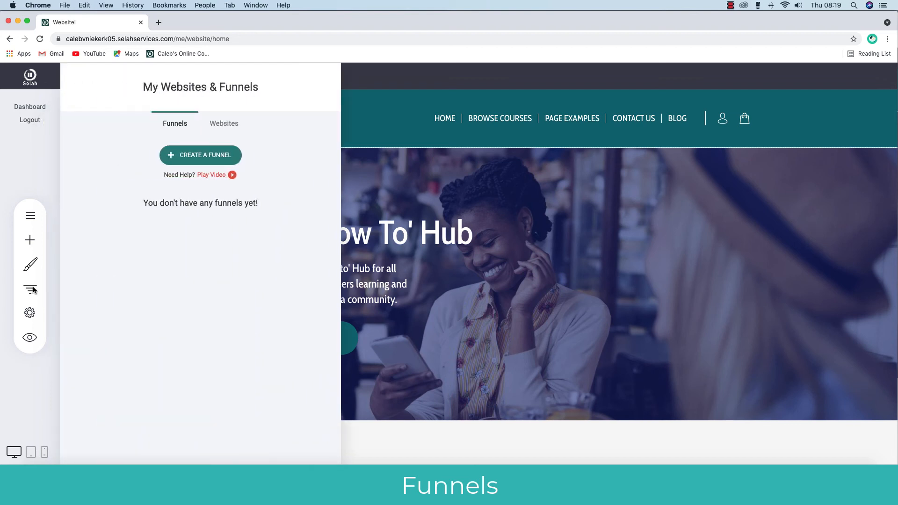
pyautogui.click(54, 288)
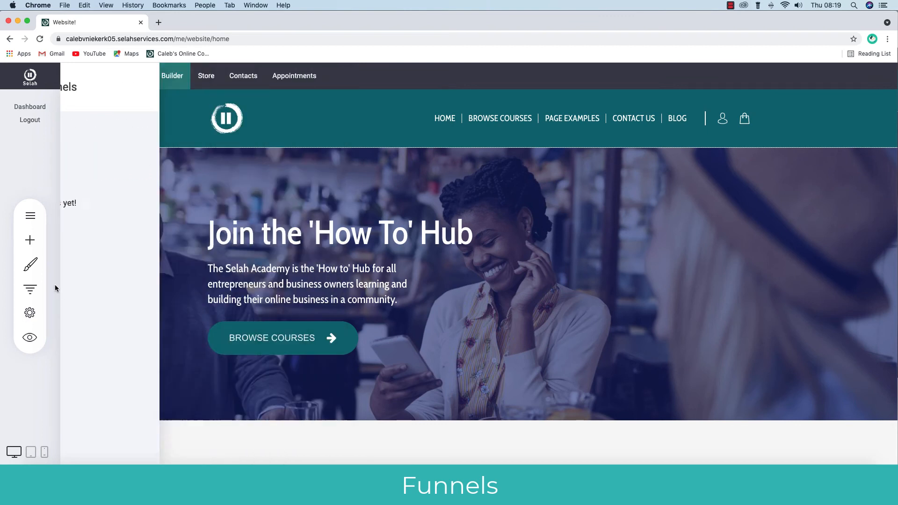
pyautogui.click(30, 312)
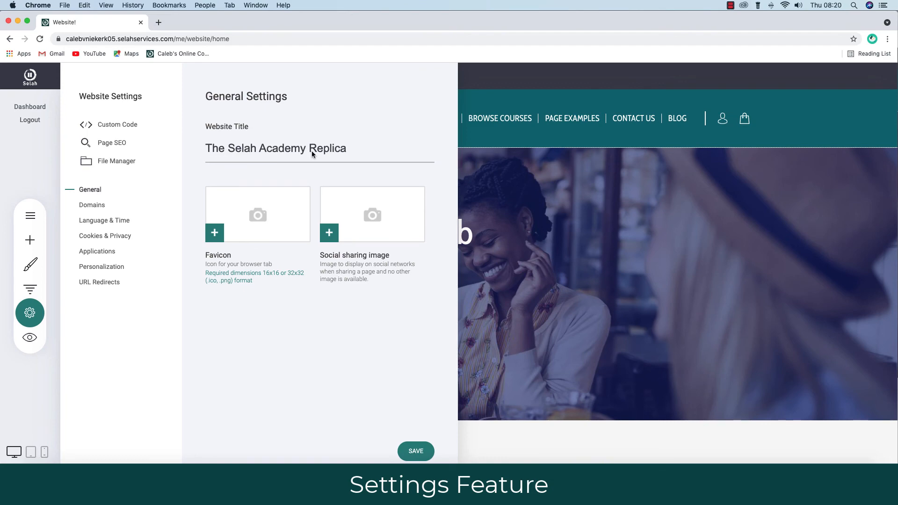
# Set the round logo from File Manager as the website's favicon.
pyautogui.click(259, 215)
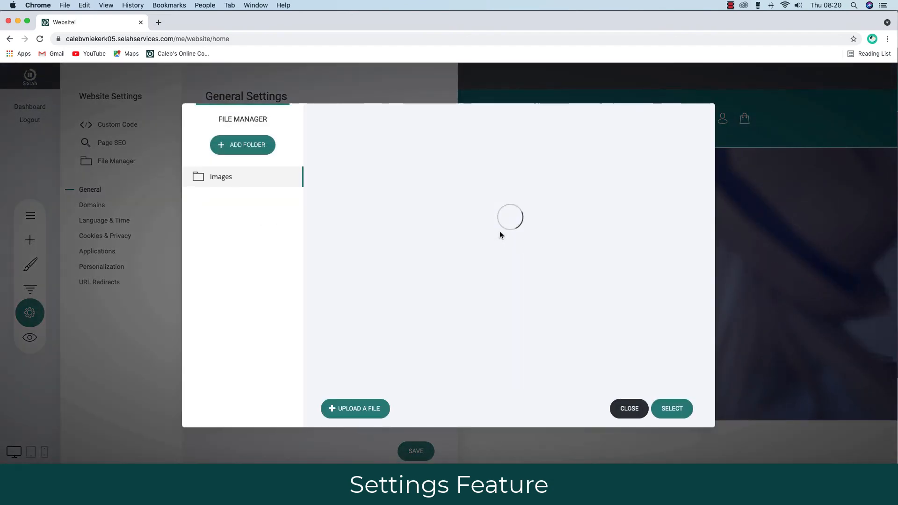
pyautogui.scroll(-5, 496, 297)
pyautogui.click(630, 337)
pyautogui.click(672, 409)
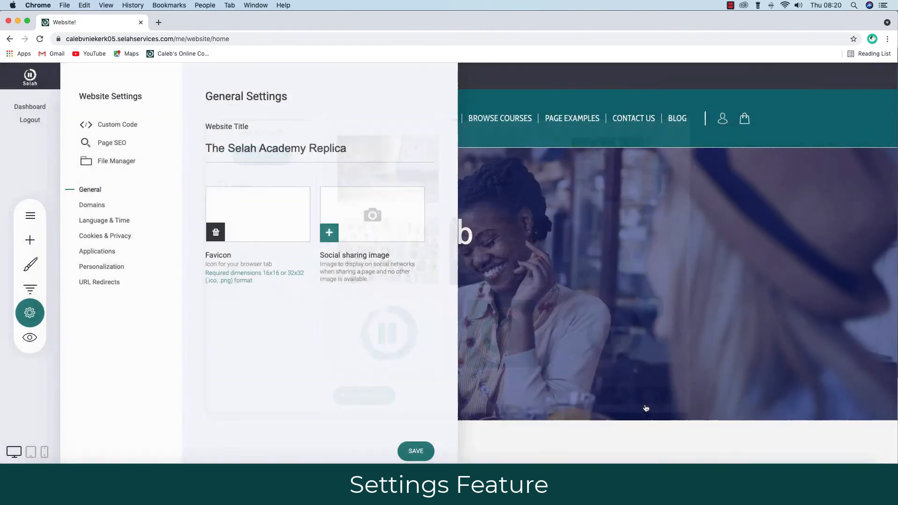
# Use the round logo as the social sharing image, save, and switch Chrome profiles.
pyautogui.click(369, 213)
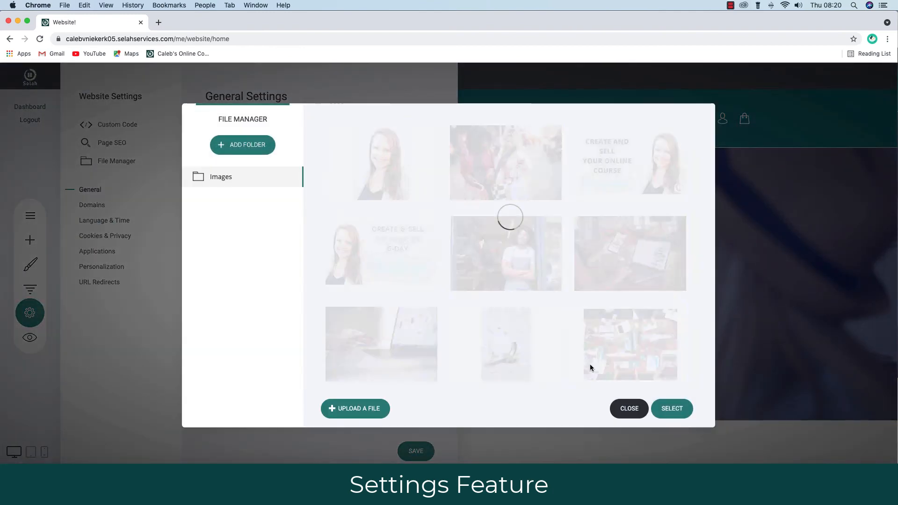
pyautogui.scroll(-4, 563, 355)
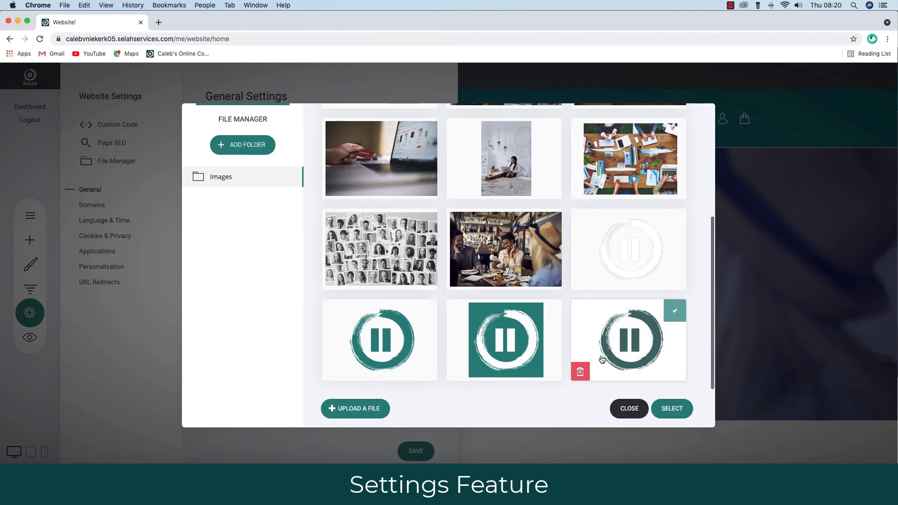
pyautogui.click(624, 350)
pyautogui.click(672, 409)
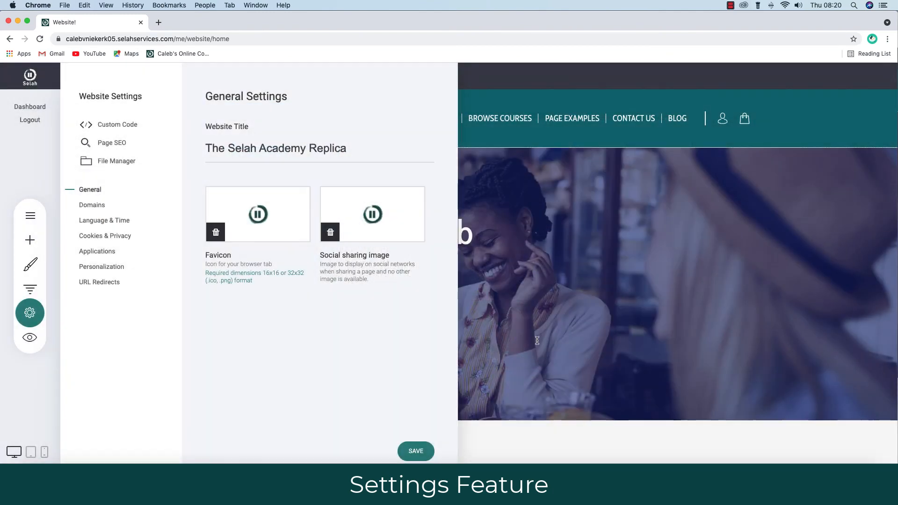
pyautogui.click(422, 452)
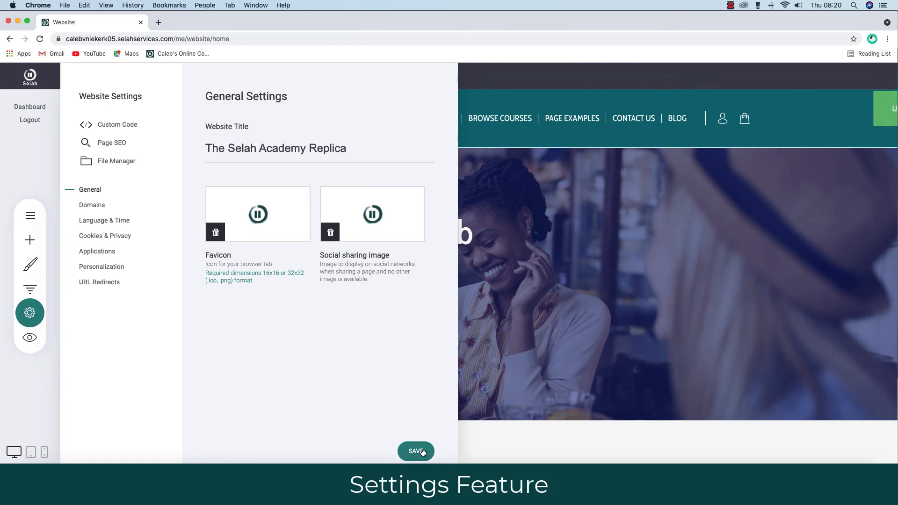
pyautogui.click(872, 38)
pyautogui.click(778, 230)
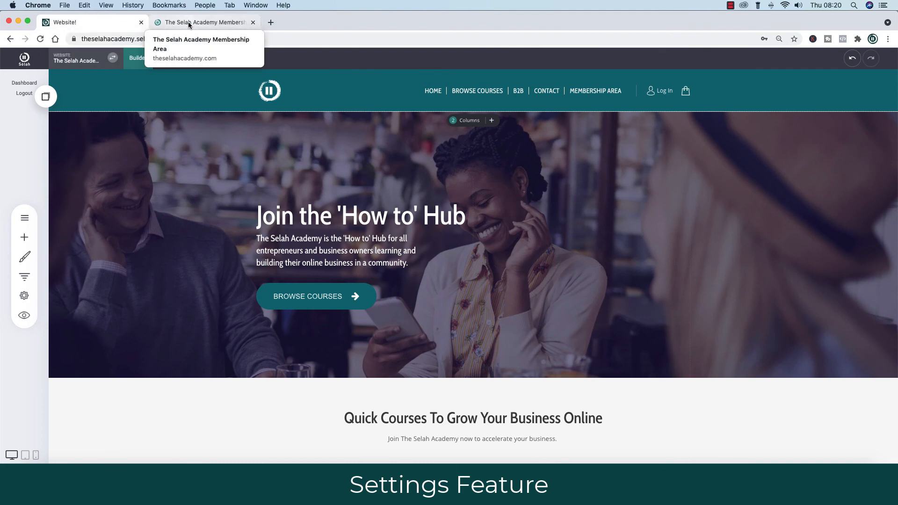
# Start entering the 'sela' builder address, then switch to the Selah Course Chrome profile.
pyautogui.click(270, 22)
pyautogui.write('www.the')
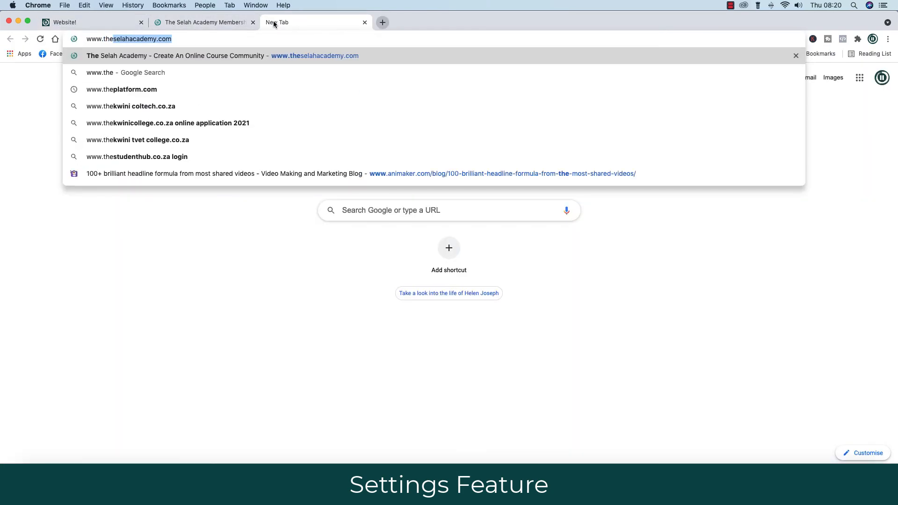
pyautogui.press('BackSpace')
pyautogui.press('BackSpace')
pyautogui.press('BackSpace')
pyautogui.press('BackSpace')
pyautogui.write('sela')
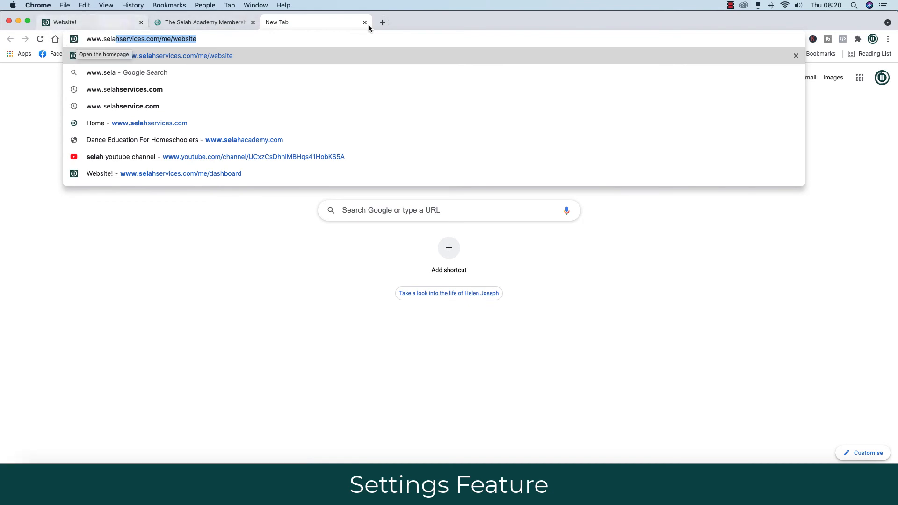
pyautogui.click(873, 40)
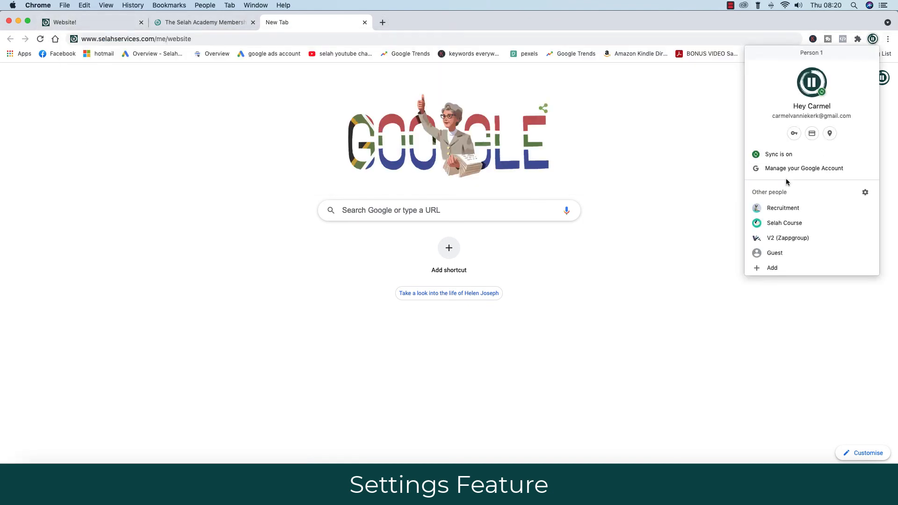
pyautogui.click(785, 223)
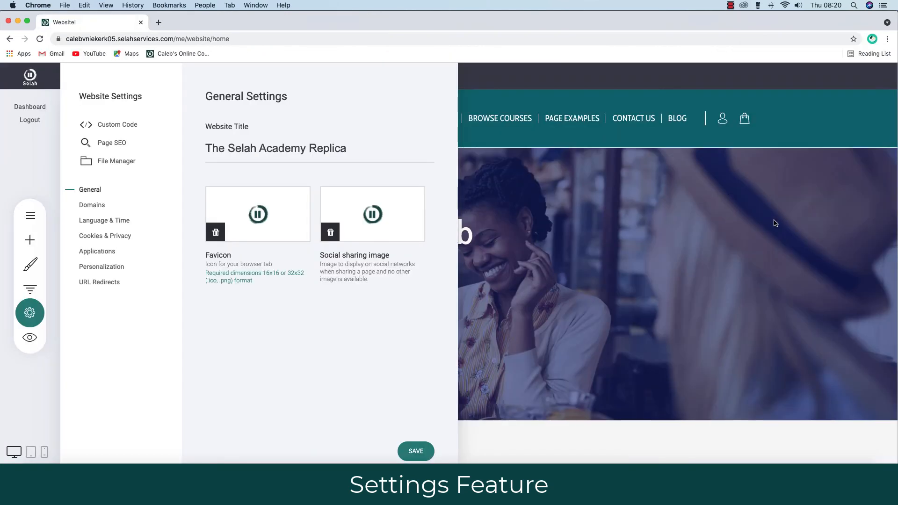
pyautogui.click(541, 181)
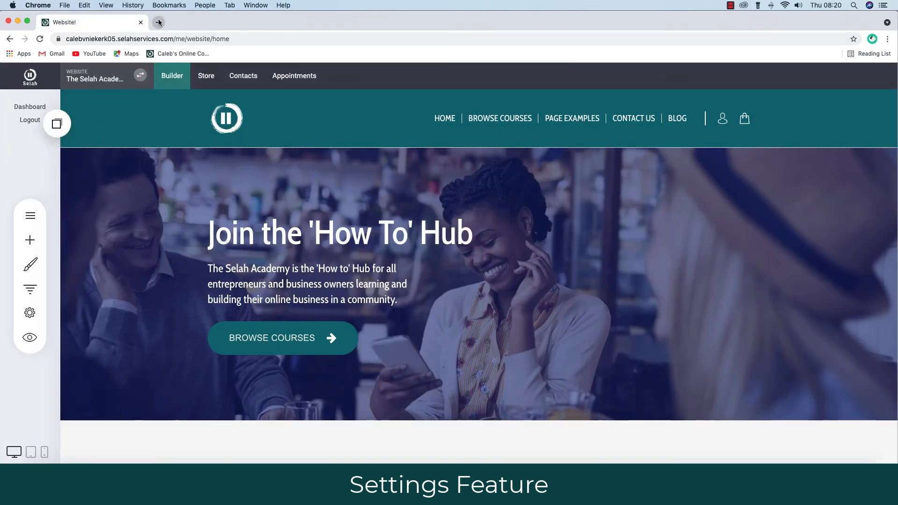
pyautogui.click(20, 317)
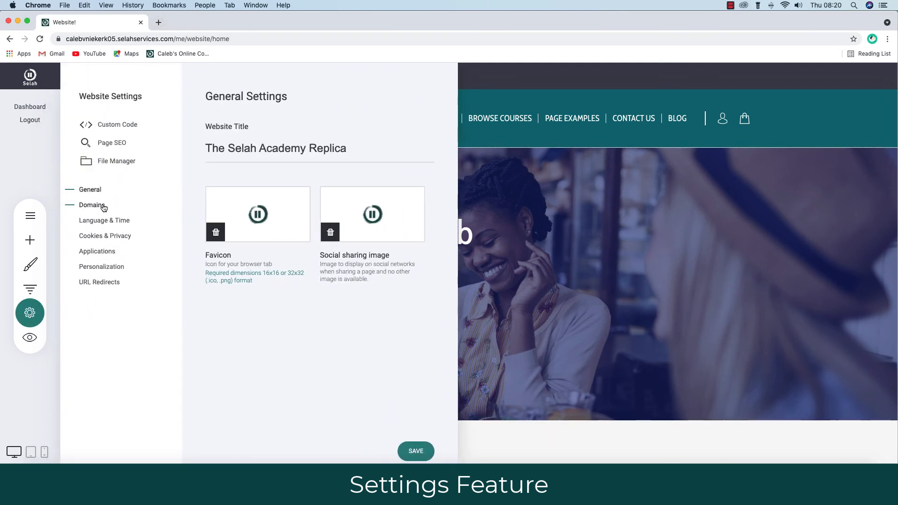
pyautogui.click(96, 207)
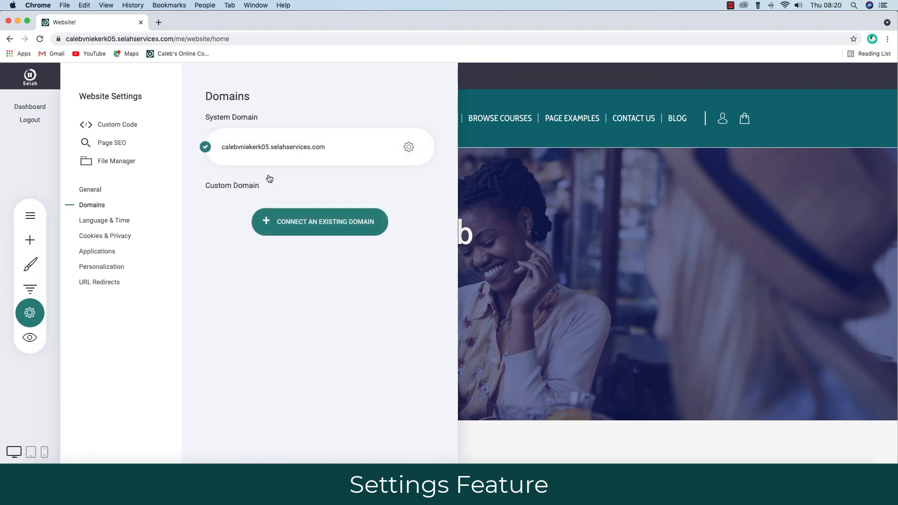
pyautogui.click(328, 227)
pyautogui.click(303, 251)
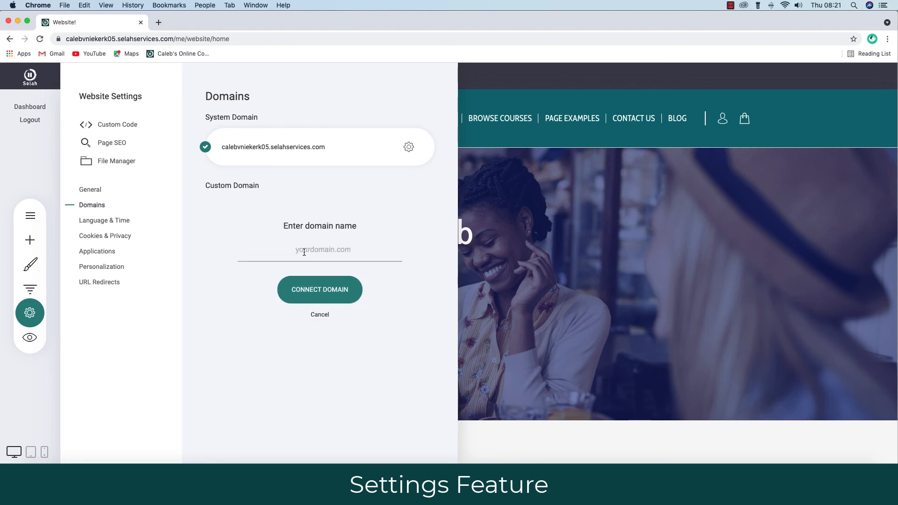
pyautogui.write('www.heycarmel.com')
pyautogui.click(316, 292)
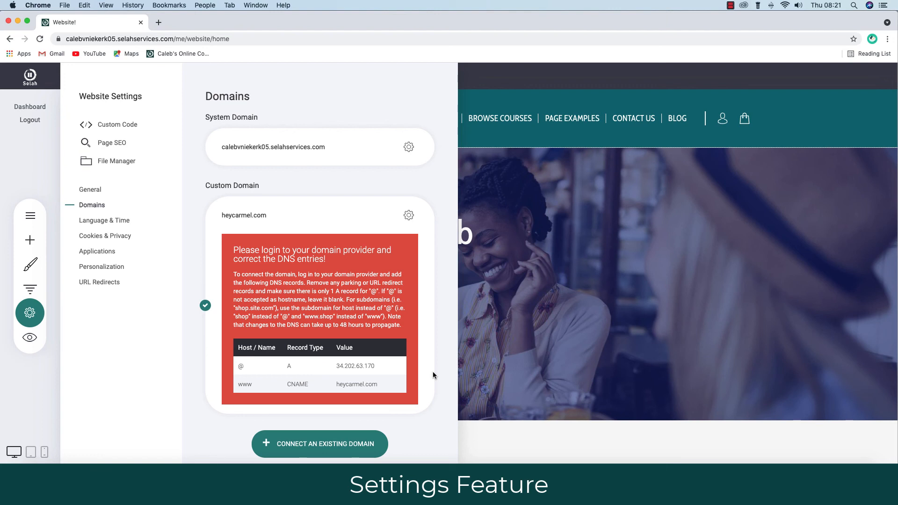
pyautogui.scroll(-2, 434, 371)
pyautogui.scroll(2, 433, 371)
pyautogui.click(409, 215)
pyautogui.click(432, 181)
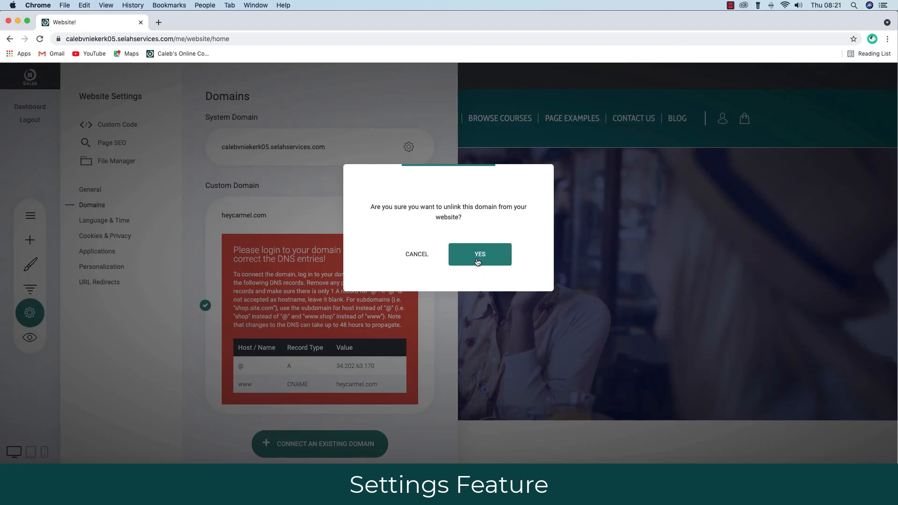
pyautogui.click(481, 254)
pyautogui.click(95, 253)
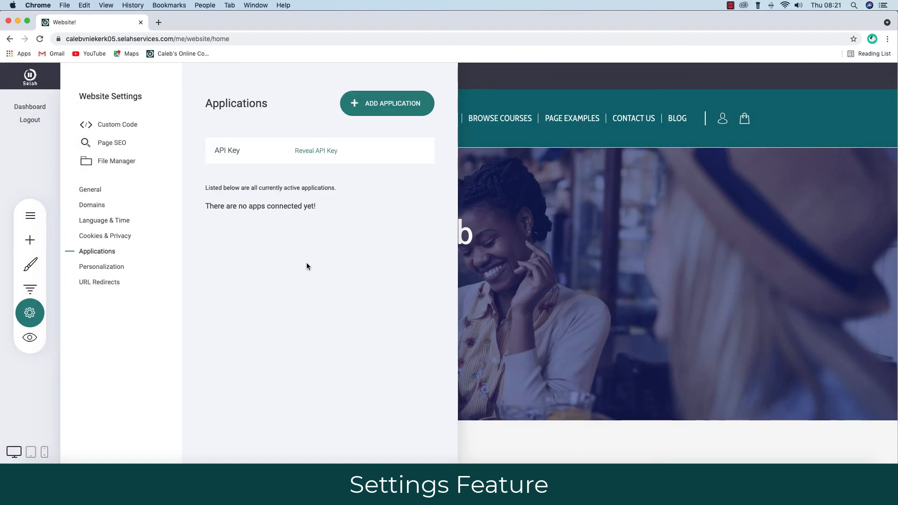
# Browse the app integrations and MailChimp's connect dialog without connecting, then view Personalization.
pyautogui.click(391, 107)
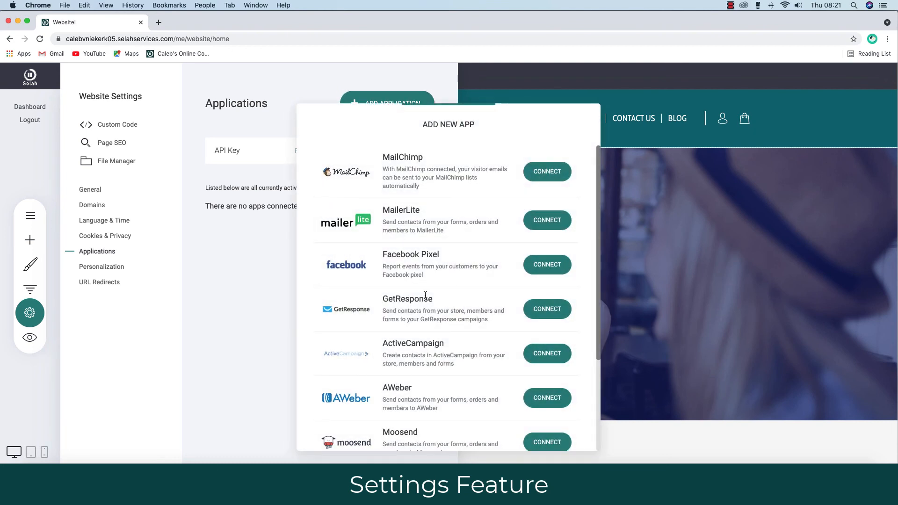
pyautogui.scroll(-3, 446, 299)
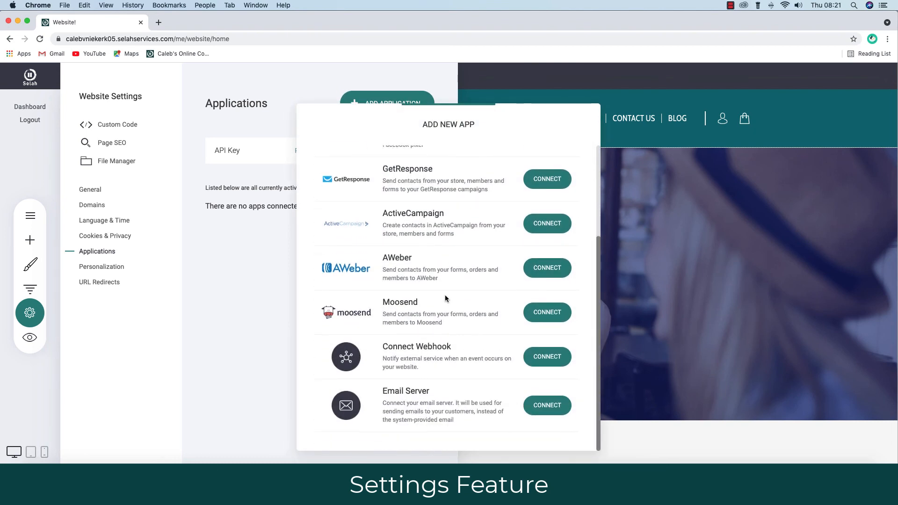
pyautogui.scroll(3, 445, 298)
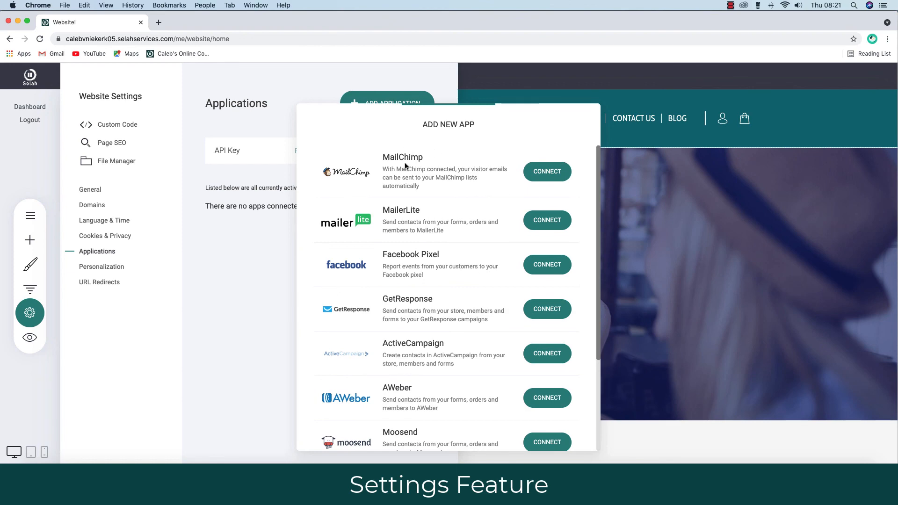
pyautogui.click(545, 172)
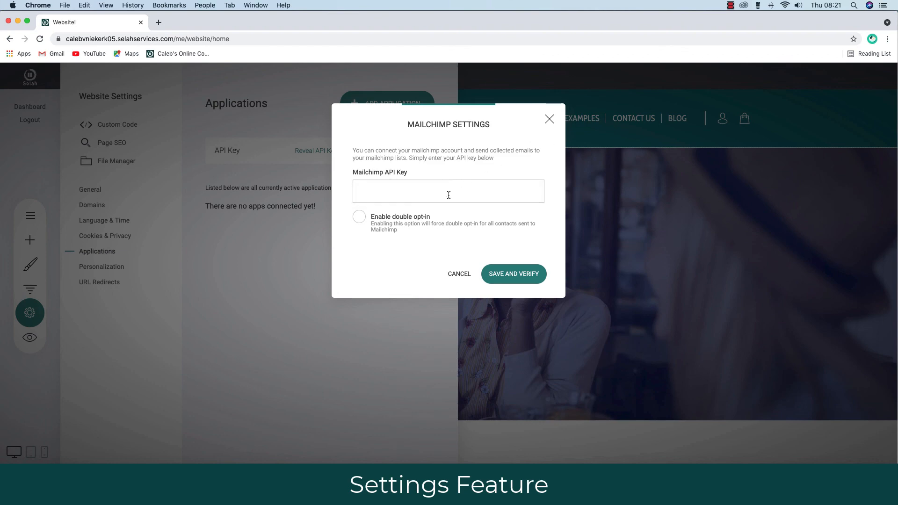
pyautogui.click(550, 120)
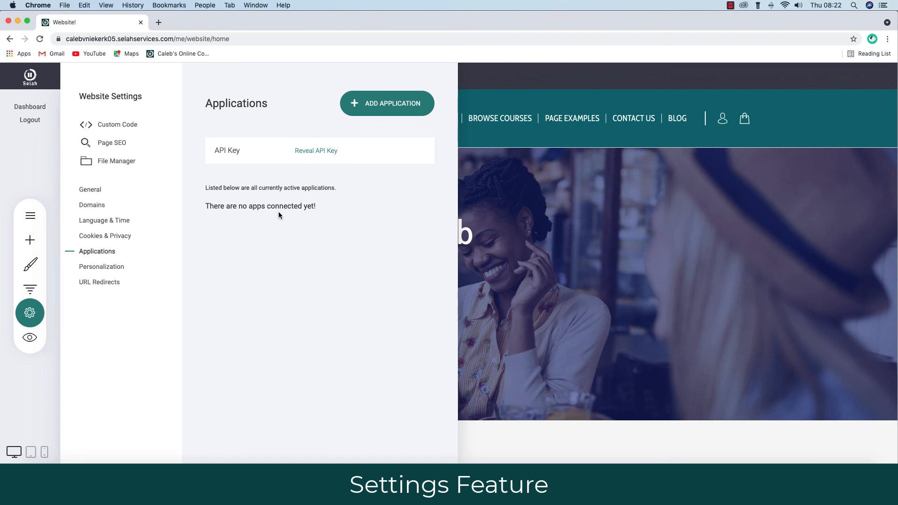
pyautogui.click(100, 269)
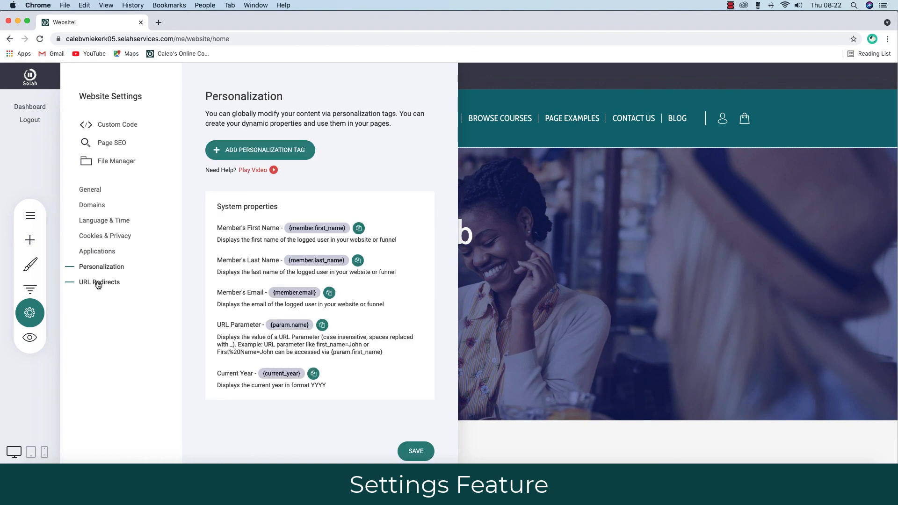
# Look over URL Redirects, Domains and the page's SEO details without changes.
pyautogui.click(98, 283)
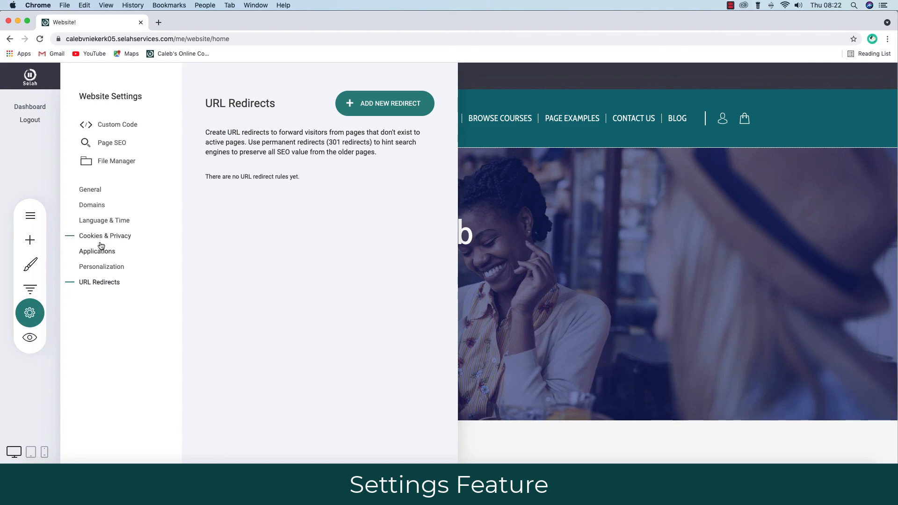
pyautogui.click(91, 204)
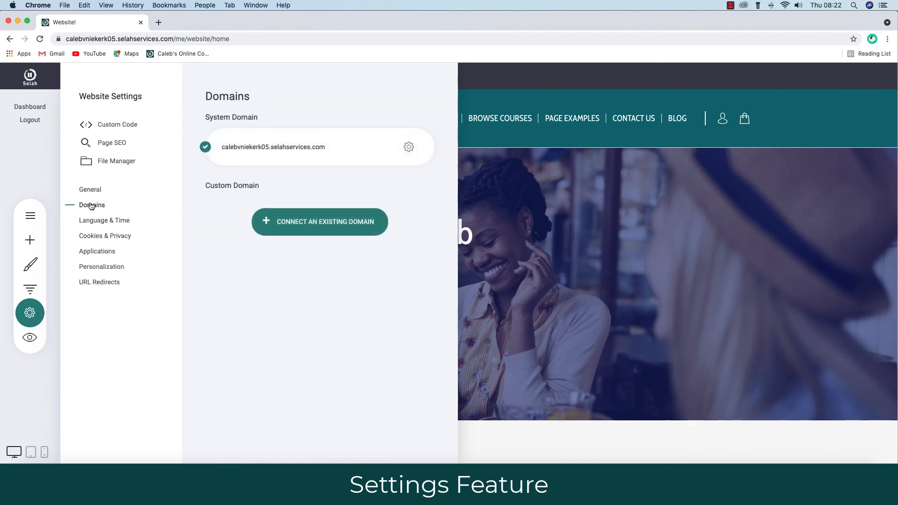
pyautogui.click(107, 143)
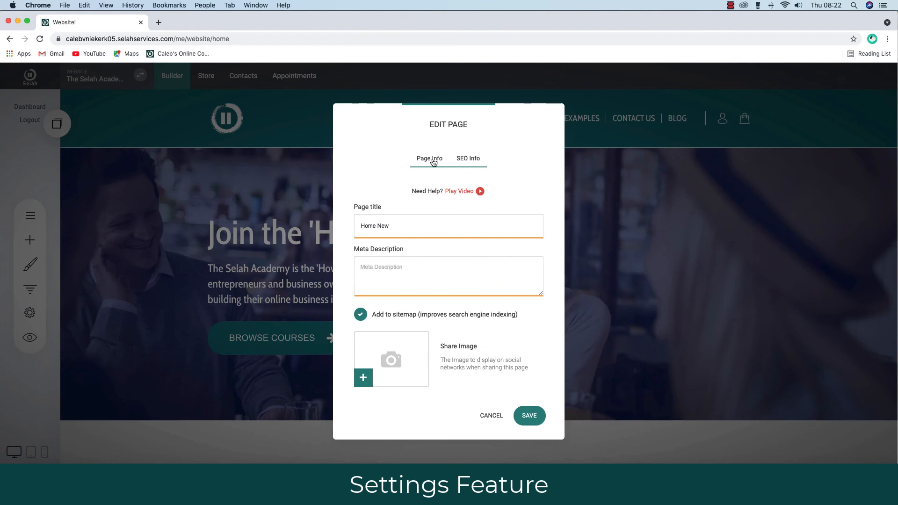
pyautogui.click(491, 415)
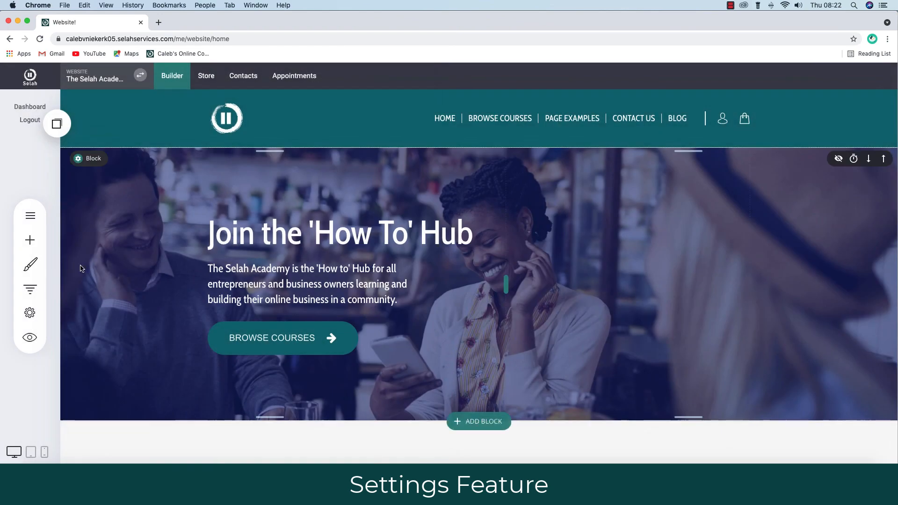
# Return to Applications settings and scan the Add Application list again.
pyautogui.click(30, 313)
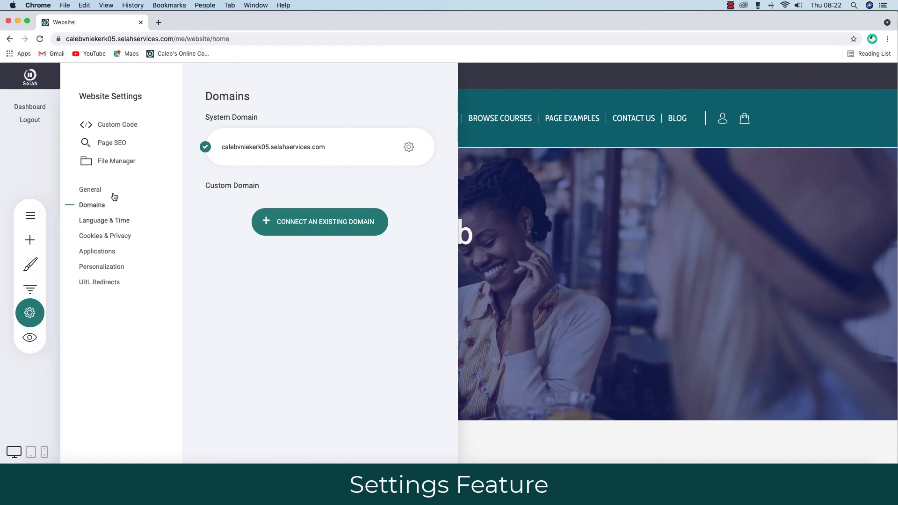
pyautogui.click(92, 252)
pyautogui.click(388, 105)
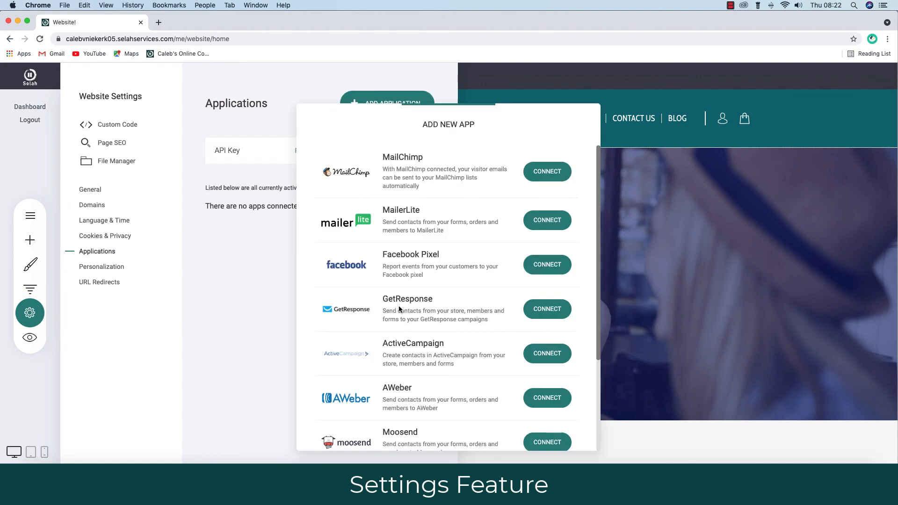
pyautogui.scroll(-5, 421, 333)
pyautogui.scroll(5, 421, 332)
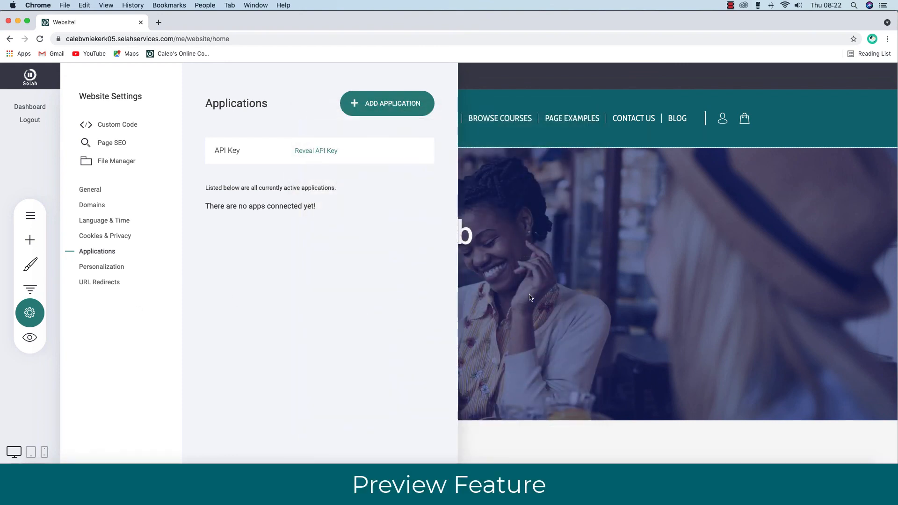
# Preview the homepage live in a new 'Home New' tab, then go back to the builder.
pyautogui.click(39, 339)
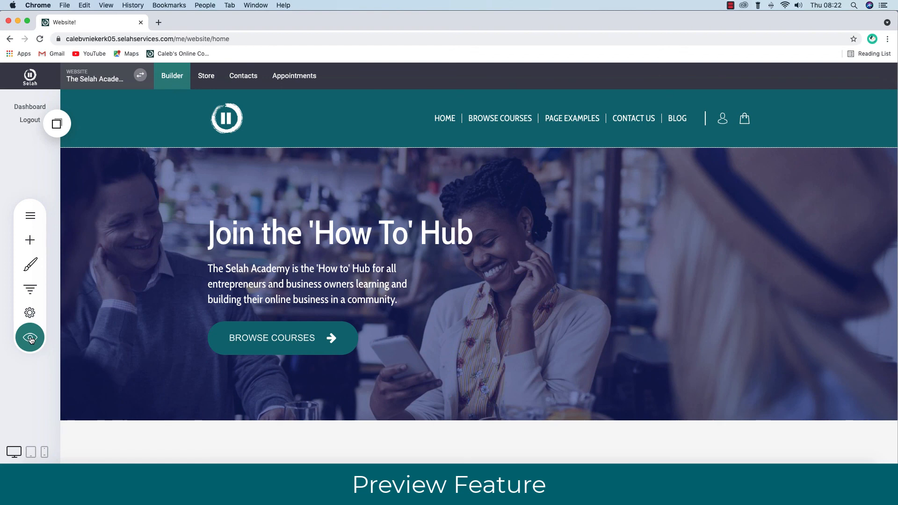
pyautogui.click(30, 338)
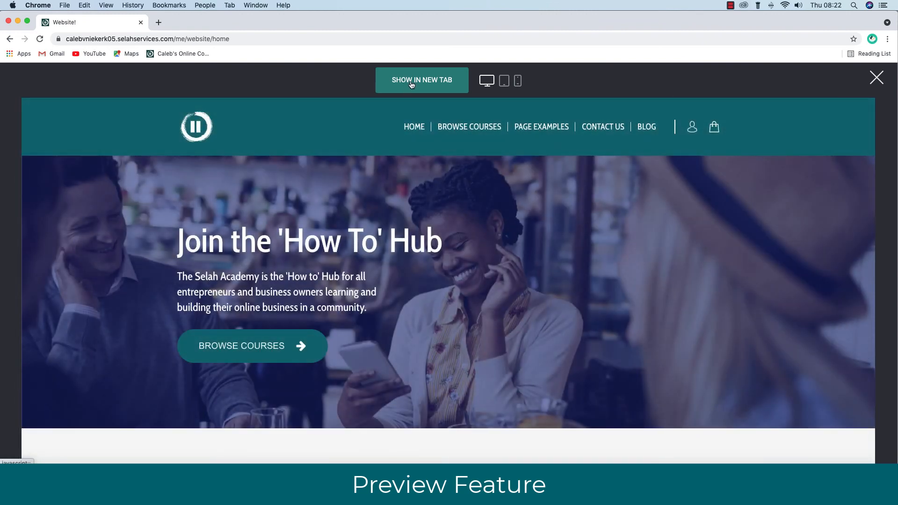
pyautogui.click(412, 85)
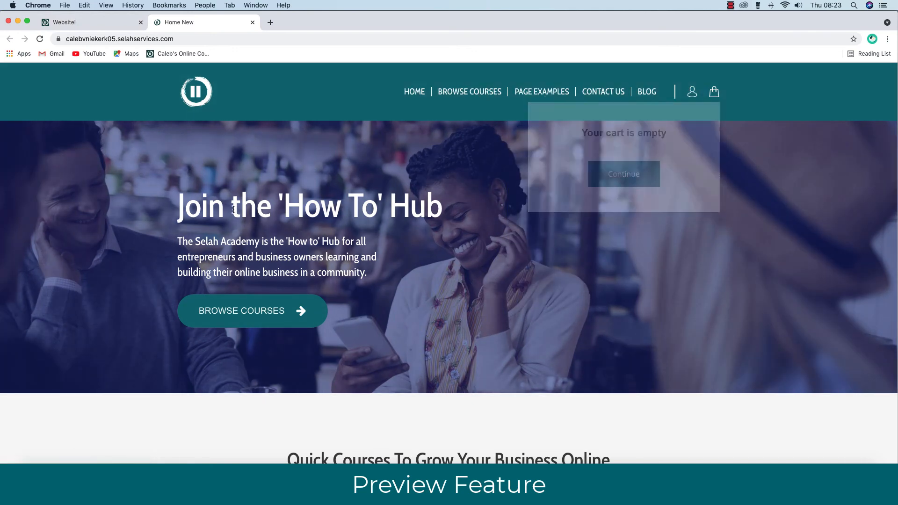
pyautogui.click(84, 22)
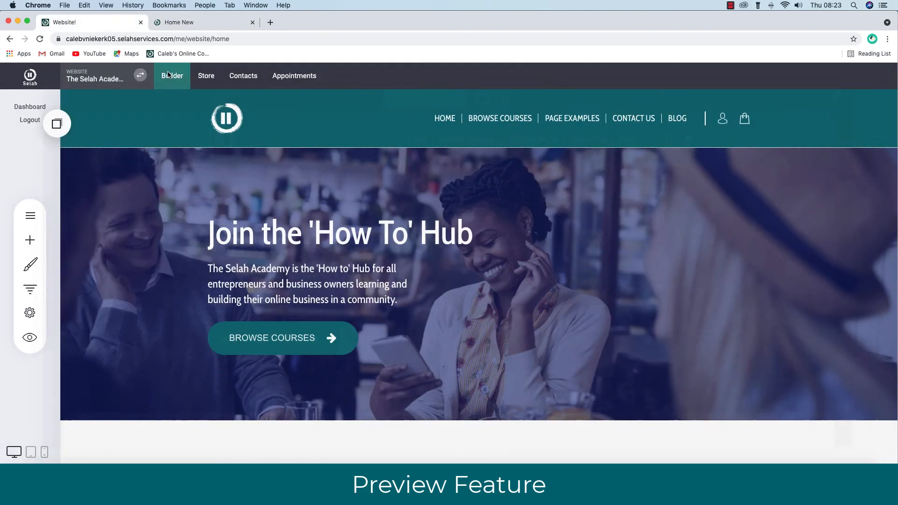